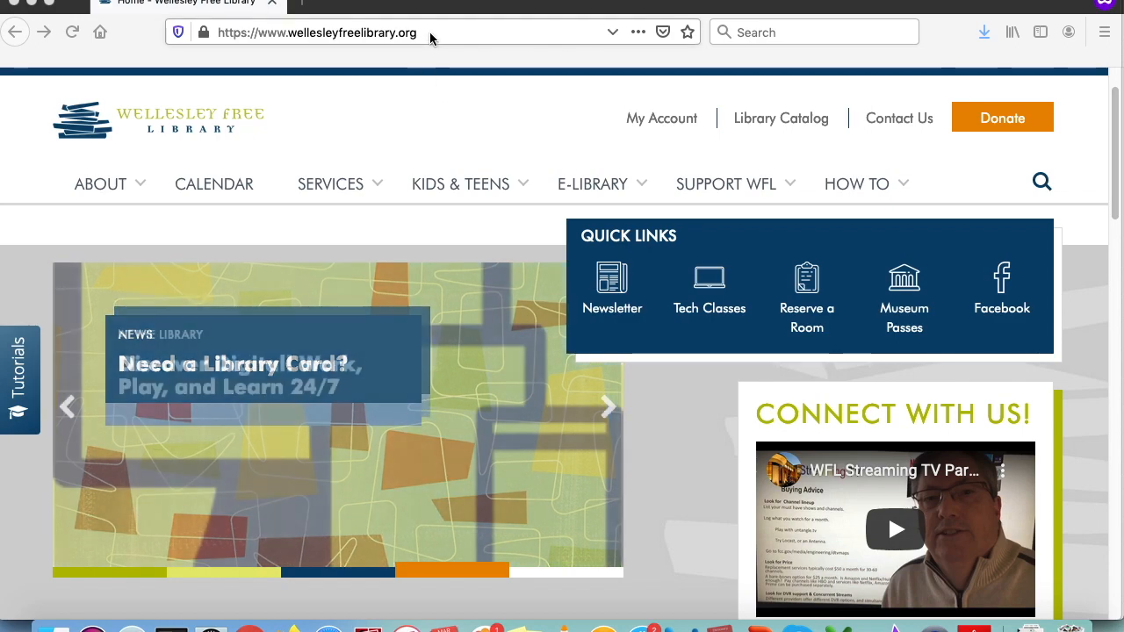
- From SERVICES, go to Technology Classes and request the Google Docs handout under Google Suites
{"action": "left_click", "coordinate": [336, 186]}
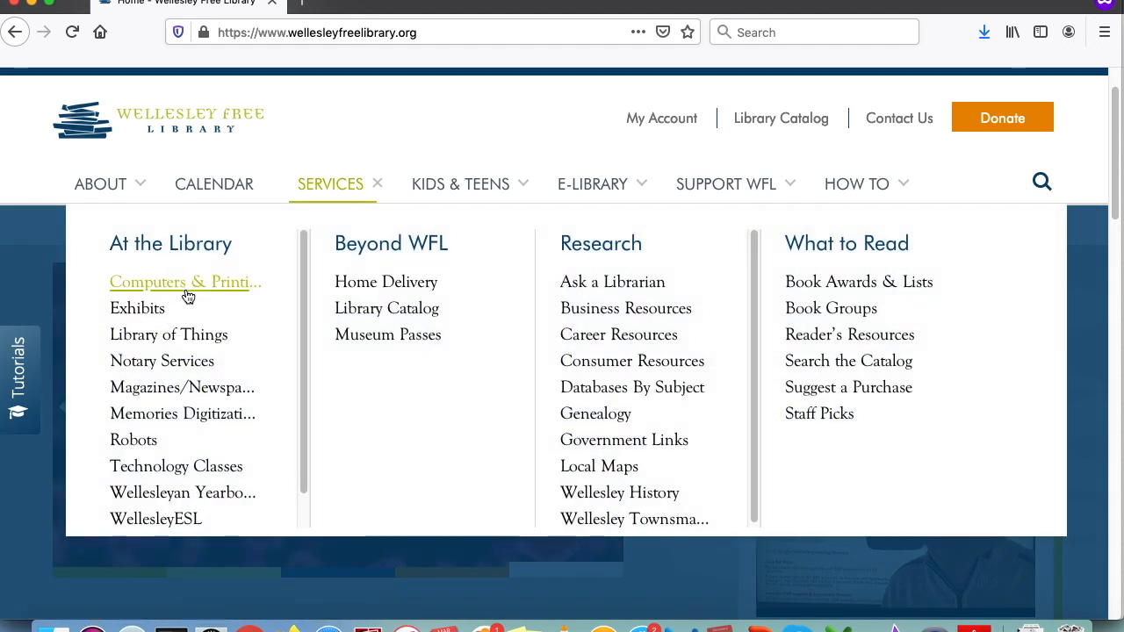
{"action": "left_click", "coordinate": [212, 468]}
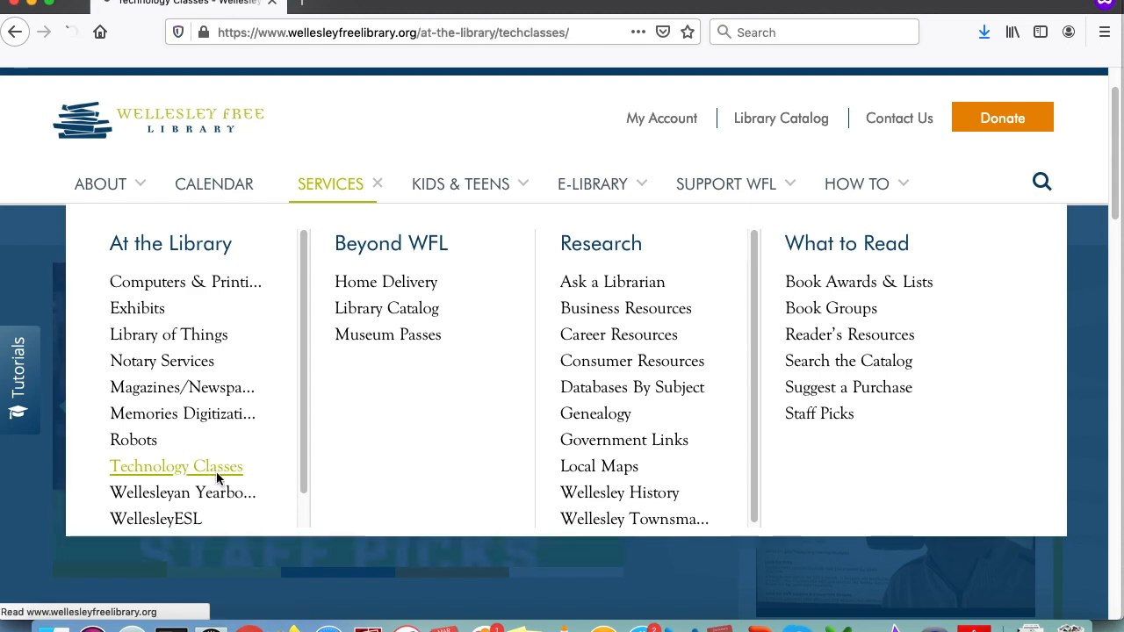
{"action": "scroll", "coordinate": [334, 474], "scroll_direction": "down", "scroll_amount": 5}
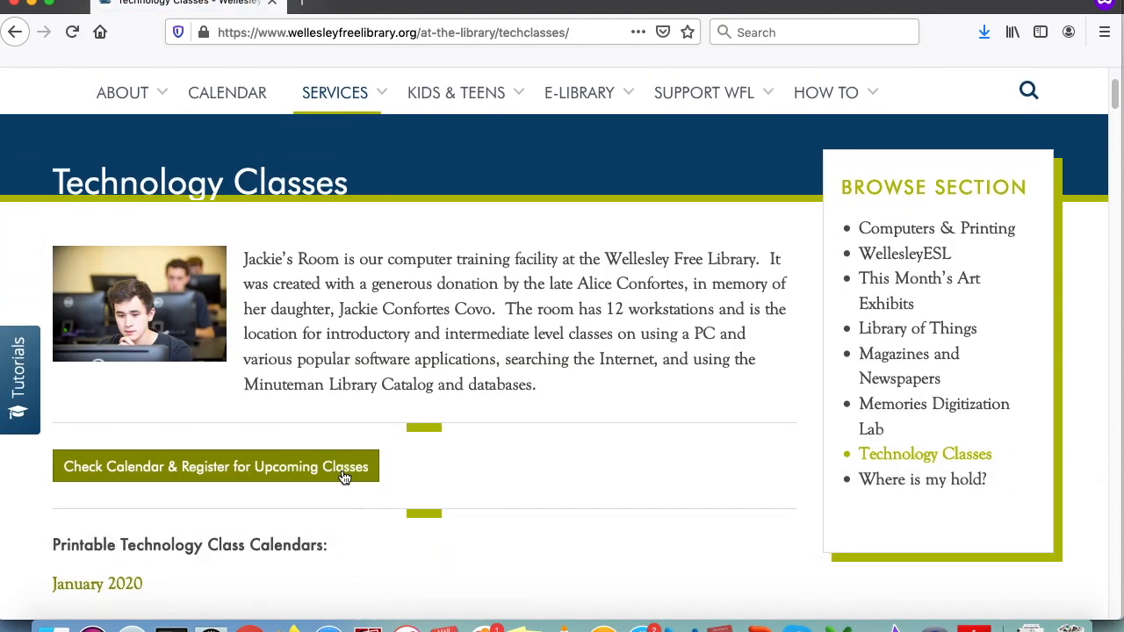
{"action": "scroll", "coordinate": [360, 443], "scroll_direction": "down", "scroll_amount": 15}
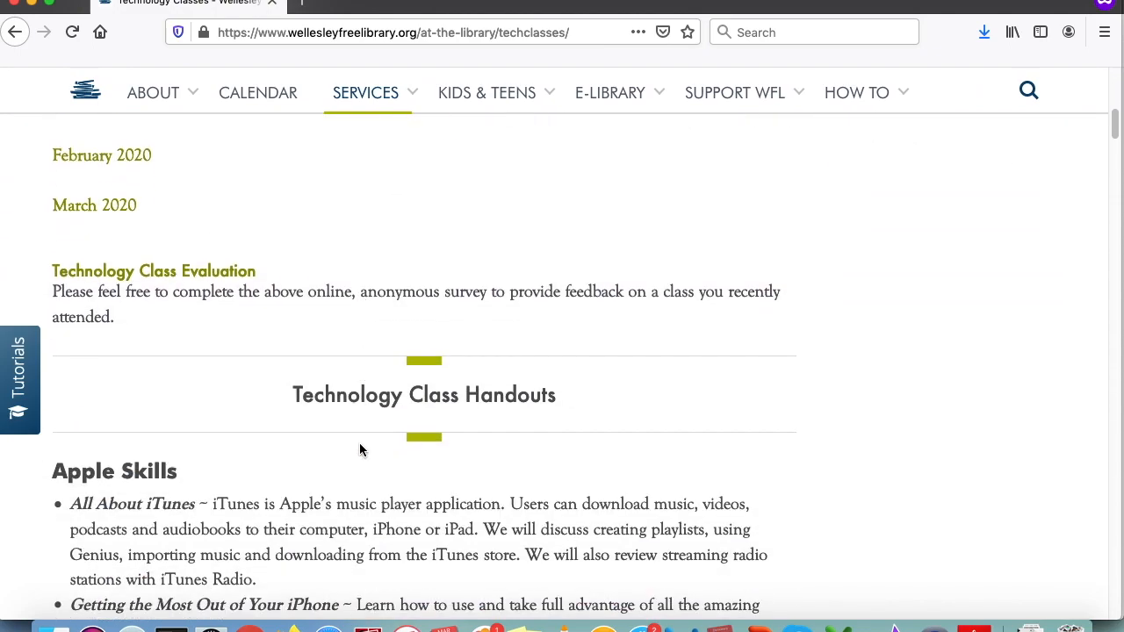
{"action": "scroll", "coordinate": [359, 444], "scroll_direction": "down", "scroll_amount": 19}
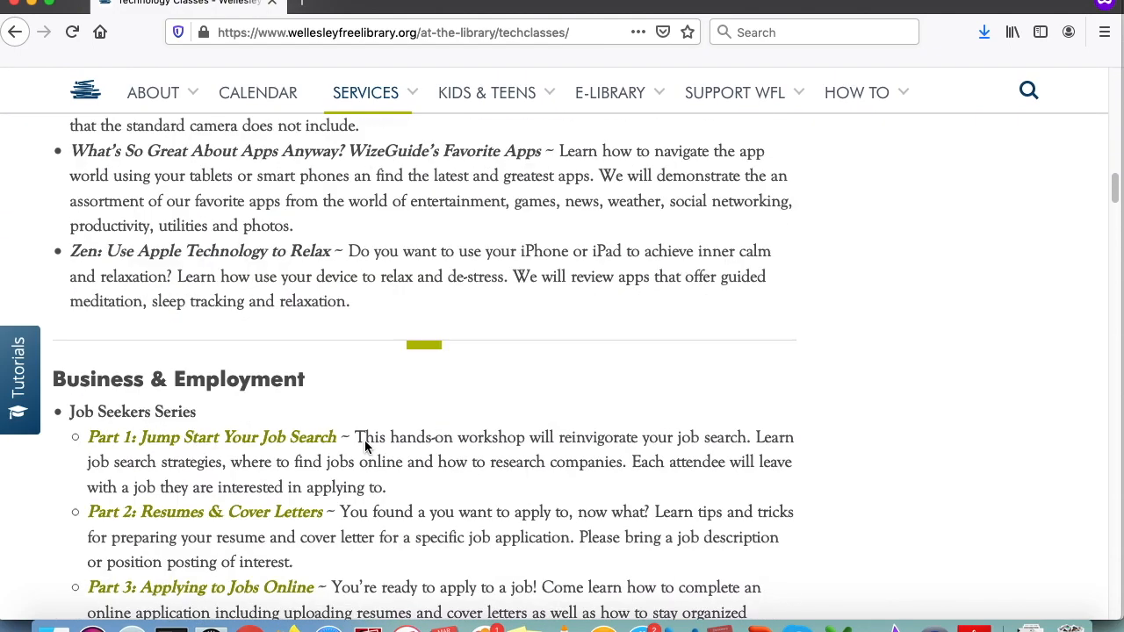
{"action": "scroll", "coordinate": [365, 440], "scroll_direction": "down", "scroll_amount": 16}
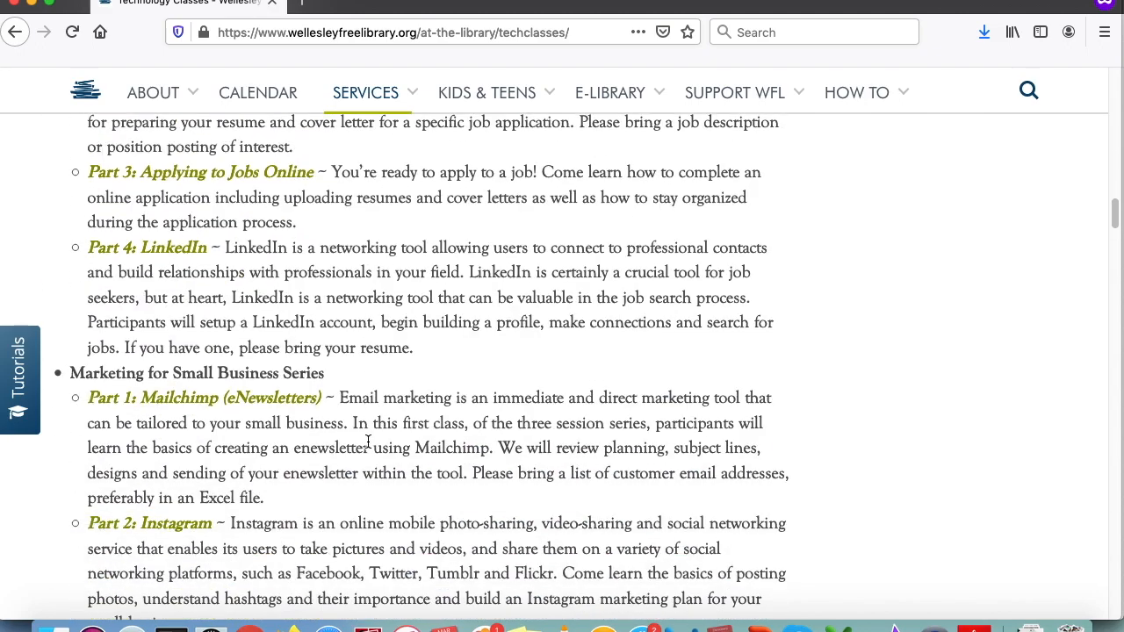
{"action": "scroll", "coordinate": [367, 444], "scroll_direction": "down", "scroll_amount": 7}
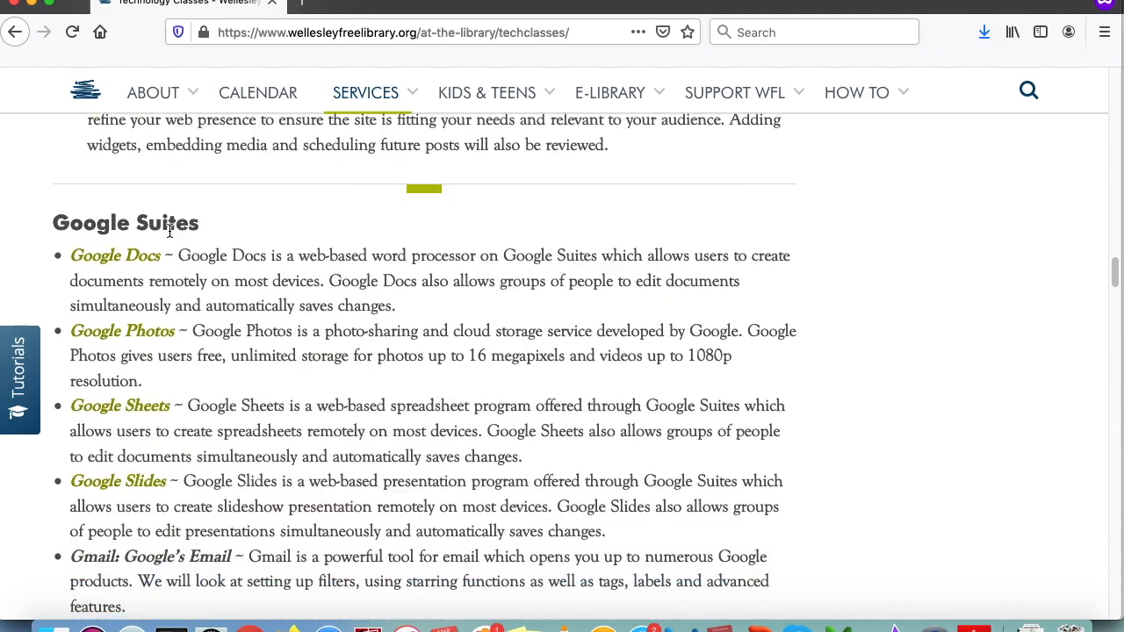
{"action": "left_click", "coordinate": [122, 271]}
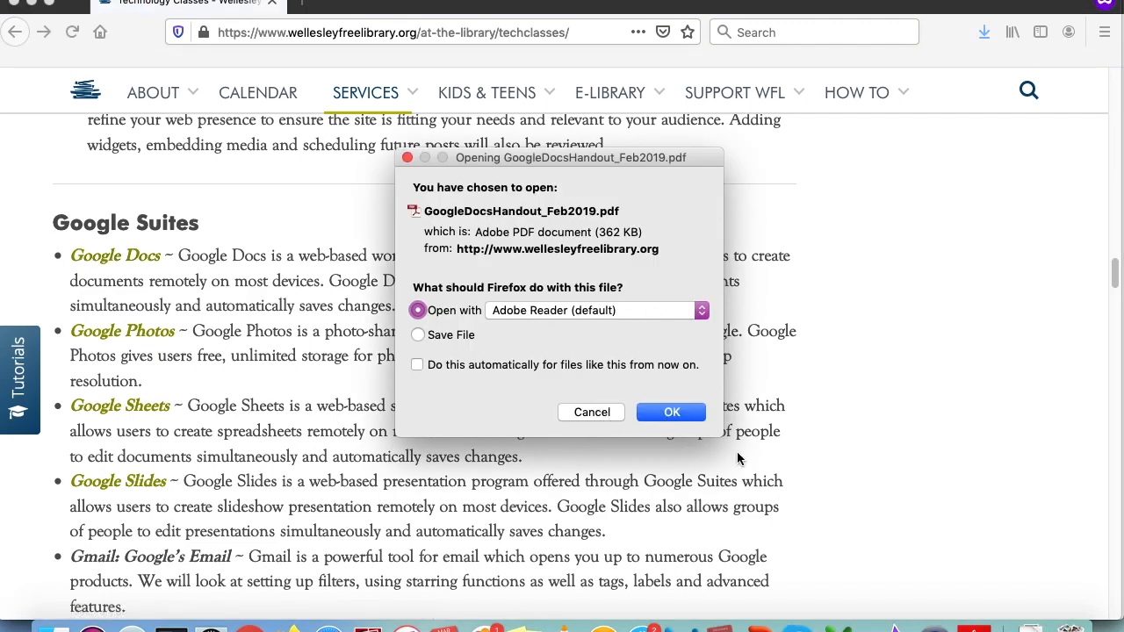
- Bring GoogleDocsHandout_Feb2019.pdf forward in Adobe Reader and scroll down to its Edit documents section
{"action": "left_click", "coordinate": [966, 618]}
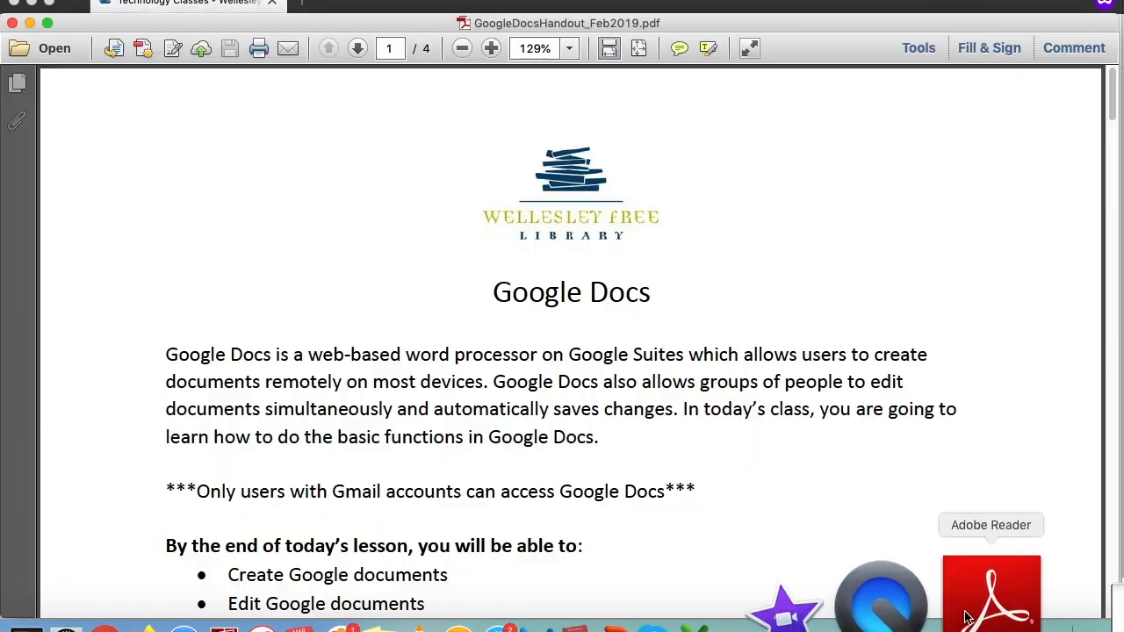
{"action": "scroll", "coordinate": [661, 518], "scroll_direction": "down", "scroll_amount": 1}
{"action": "scroll", "coordinate": [667, 522], "scroll_direction": "down", "scroll_amount": 15}
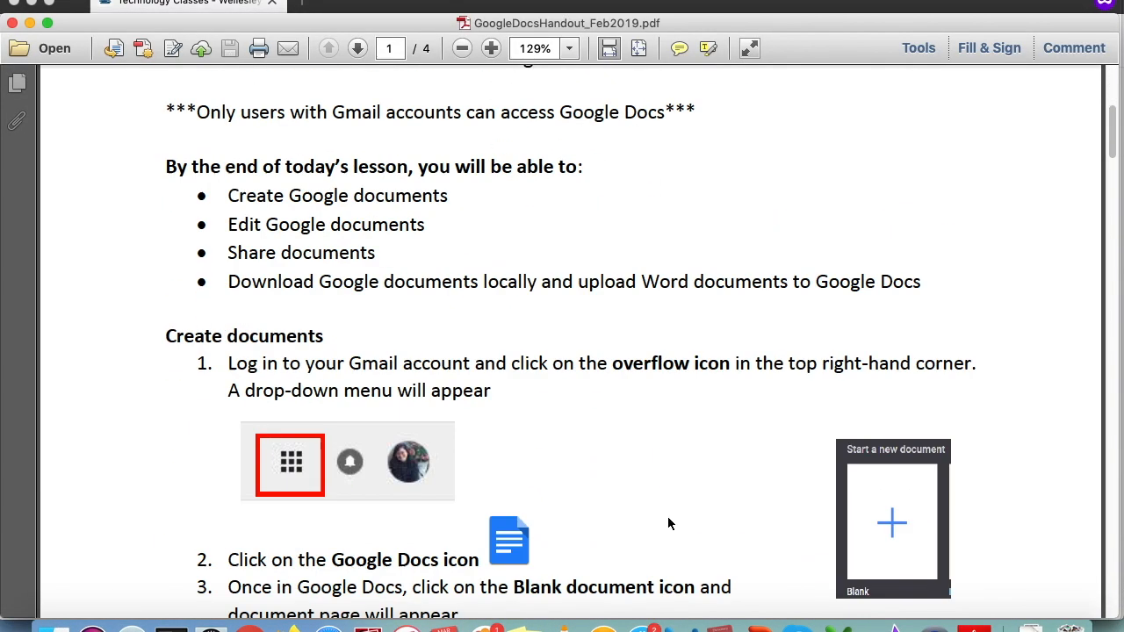
{"action": "scroll", "coordinate": [662, 522], "scroll_direction": "down", "scroll_amount": 10}
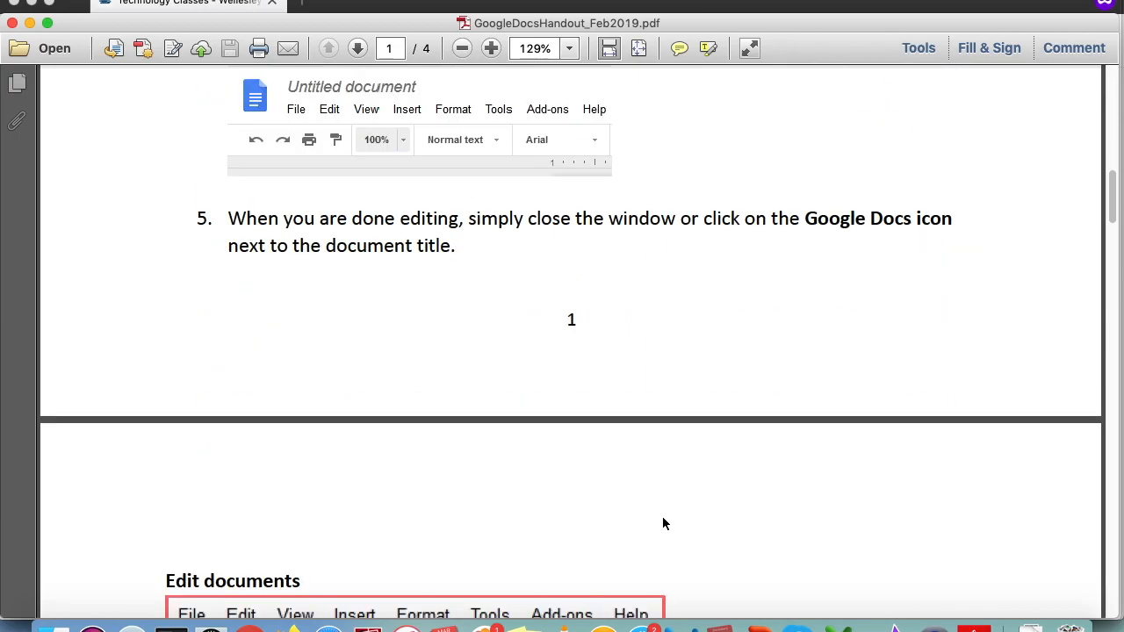
{"action": "scroll", "coordinate": [662, 522], "scroll_direction": "down", "scroll_amount": 4}
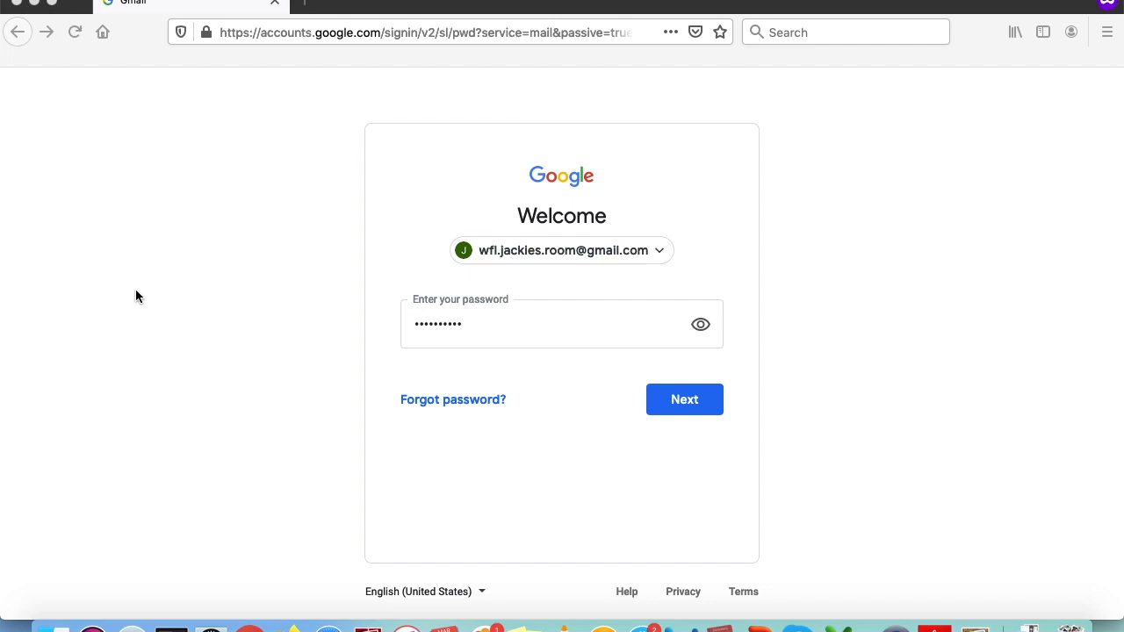
- Submit the entered account password to sign in to the Gmail inbox
{"action": "left_click", "coordinate": [683, 402]}
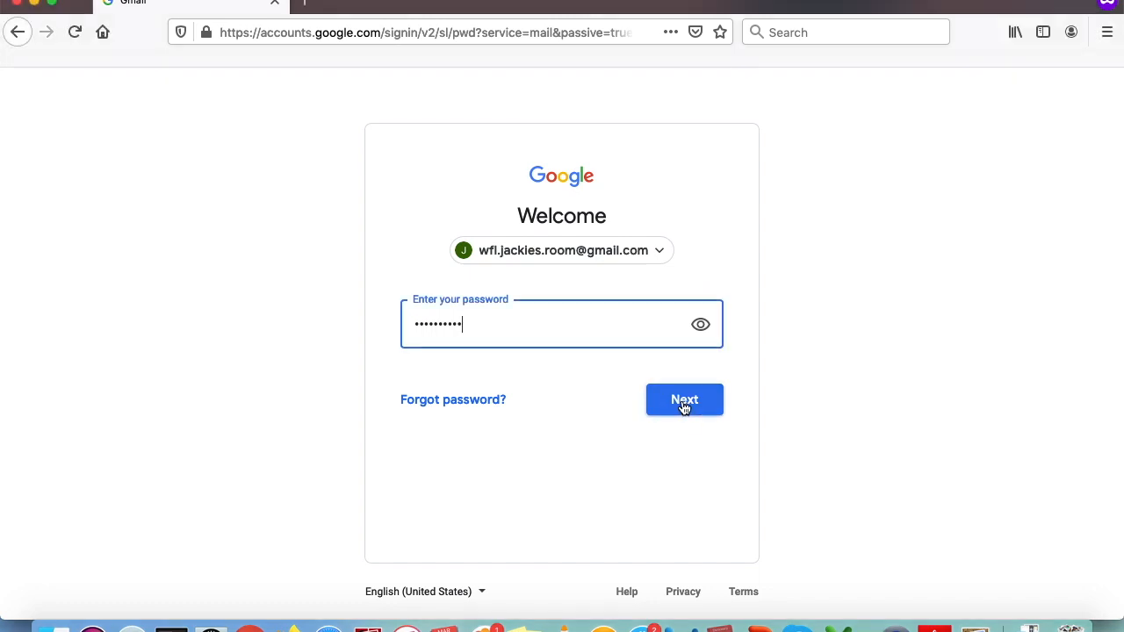
{"action": "left_click", "coordinate": [684, 402]}
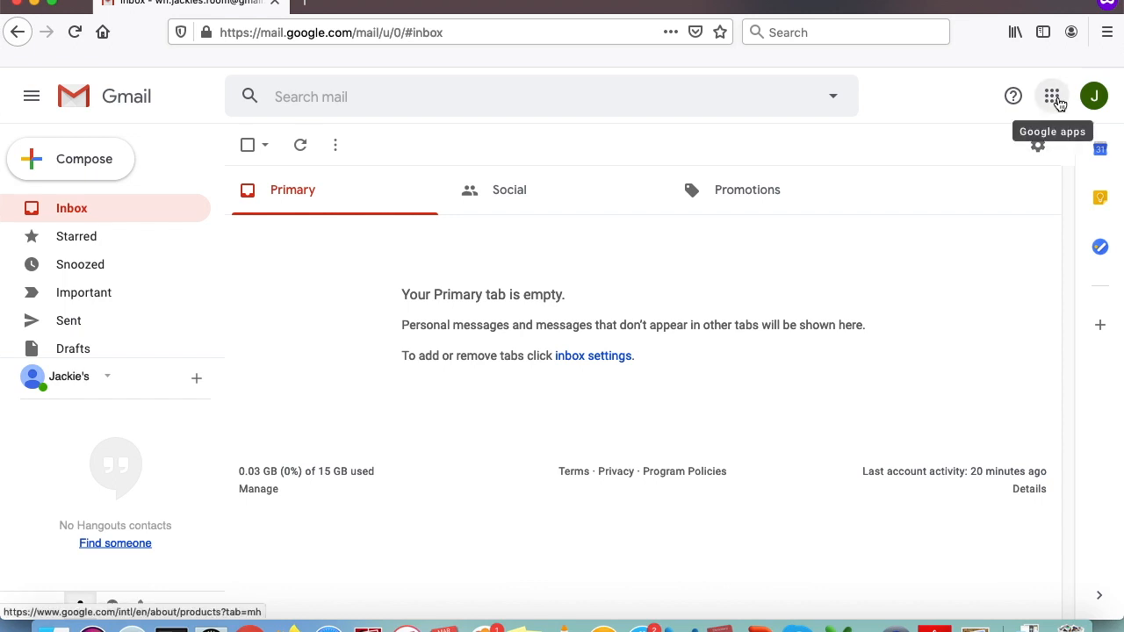
- Launch Docs in a new tab from the Google apps grid in Gmail
{"action": "left_click", "coordinate": [1059, 104]}
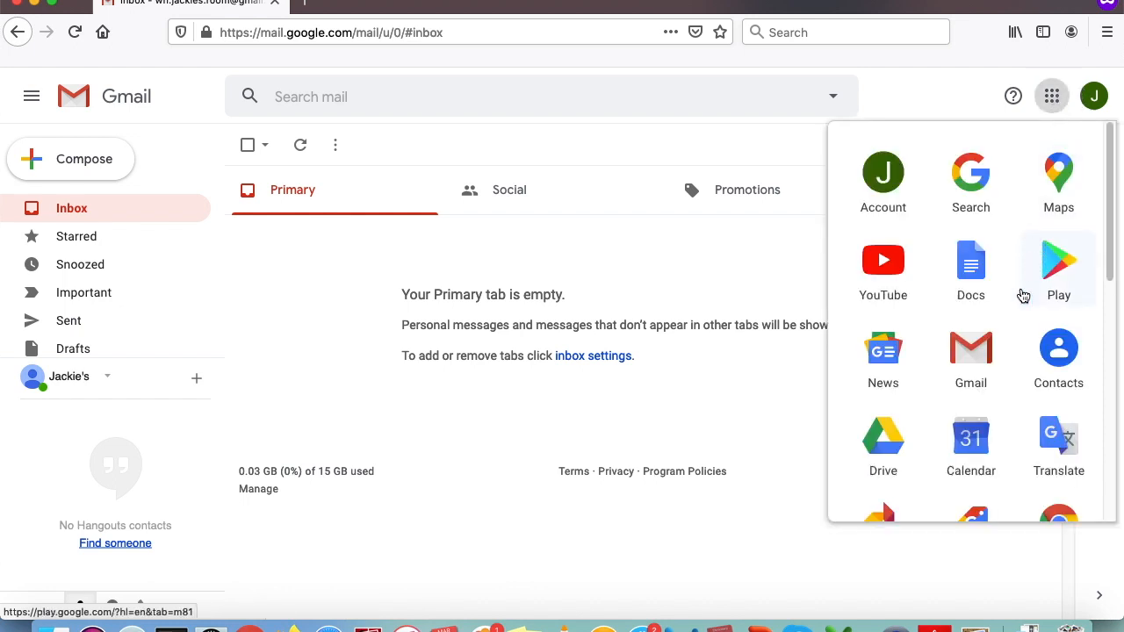
{"action": "scroll", "coordinate": [1015, 316], "scroll_direction": "down", "scroll_amount": 10}
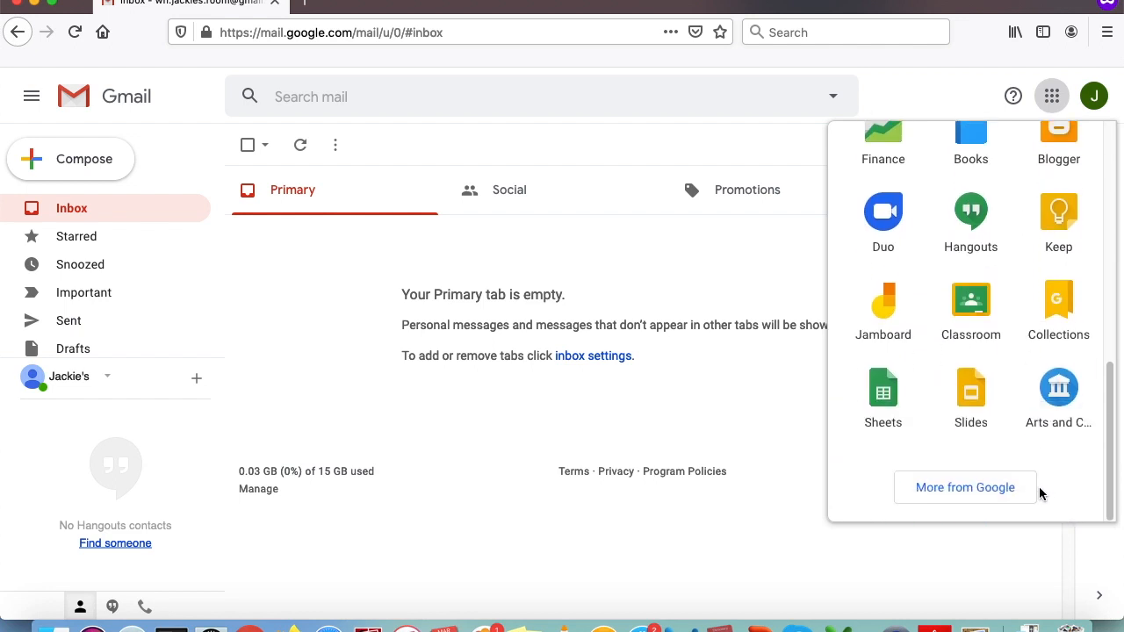
{"action": "scroll", "coordinate": [1040, 434], "scroll_direction": "up", "scroll_amount": 10}
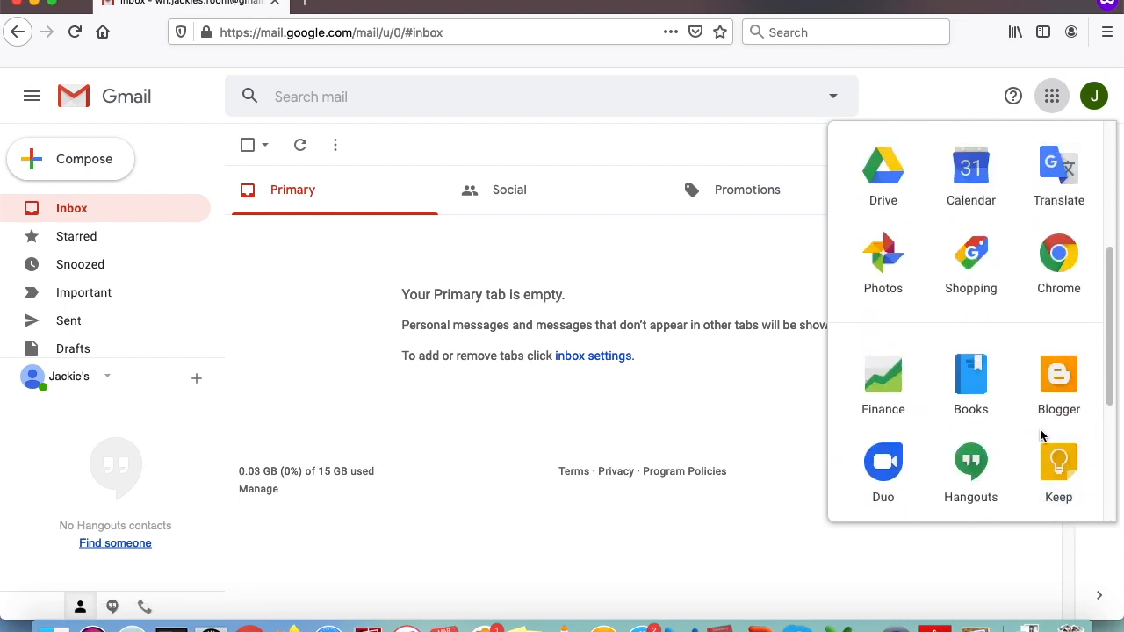
{"action": "scroll", "coordinate": [1041, 428], "scroll_direction": "up", "scroll_amount": 2}
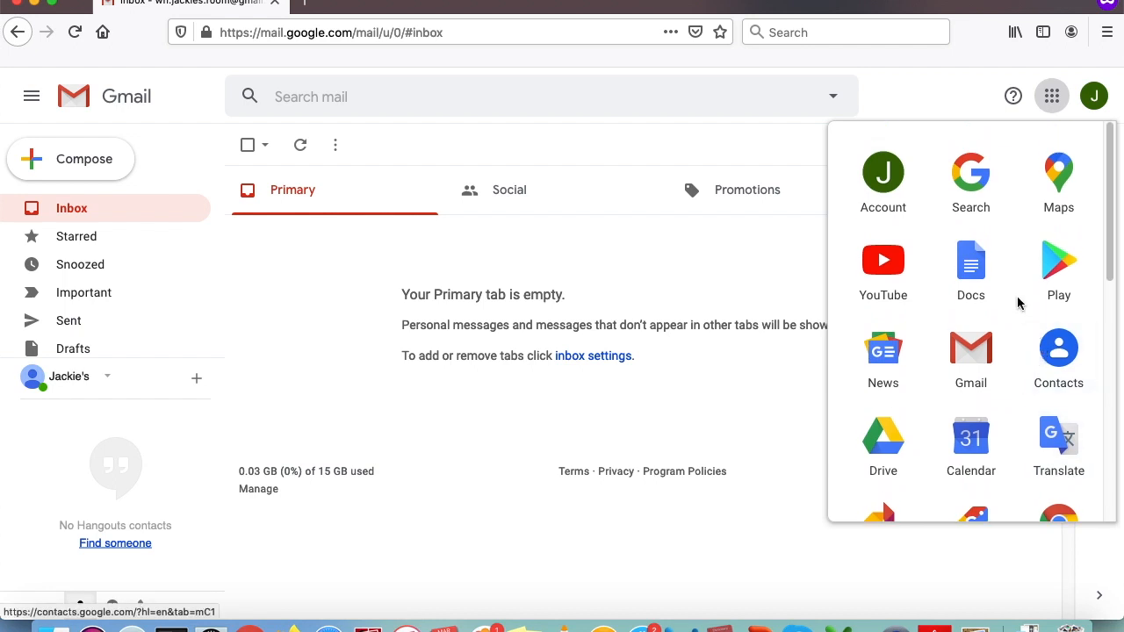
{"action": "left_click", "coordinate": [975, 279]}
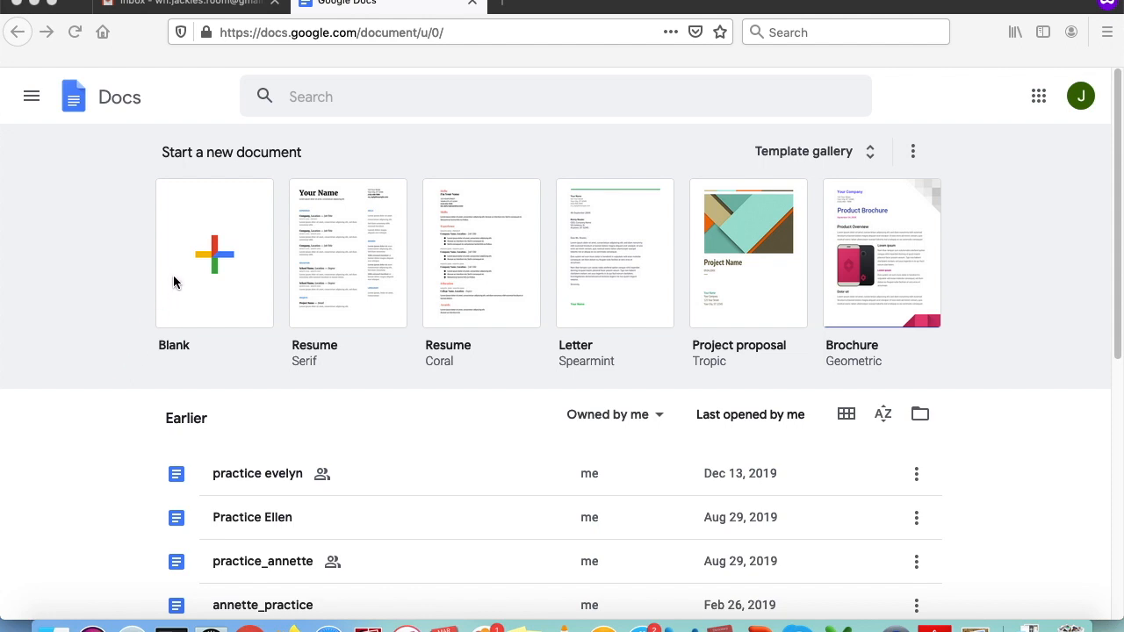
- Create an empty Untitled document from the Blank tile
{"action": "left_click", "coordinate": [215, 258]}
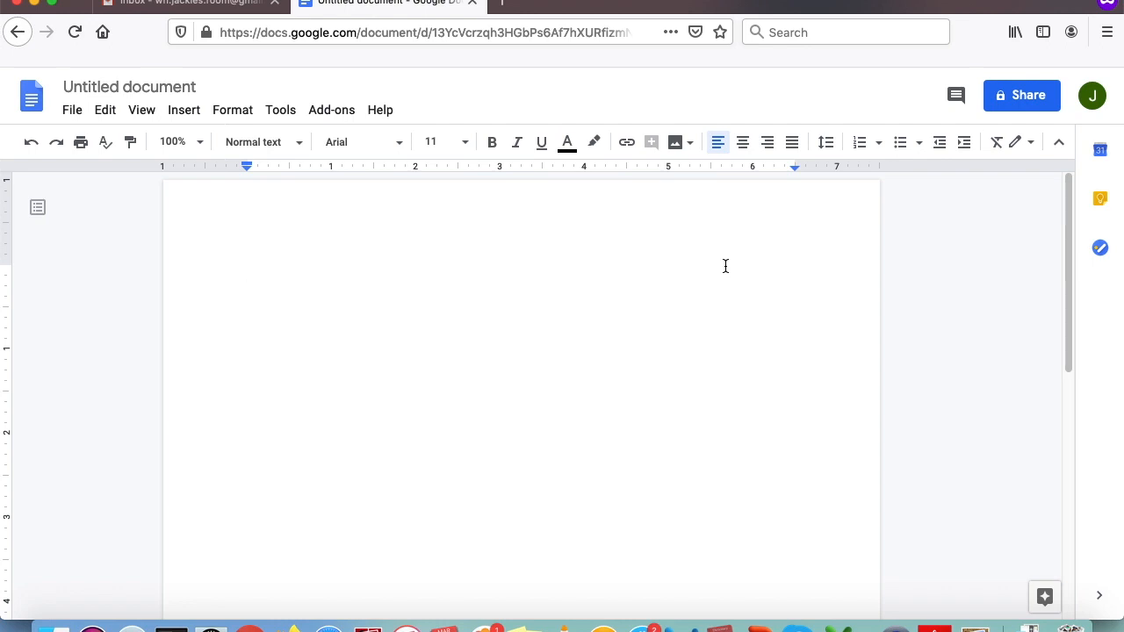
- Retitle the Untitled document as 'Practice Google Docs'
{"action": "left_click", "coordinate": [131, 93]}
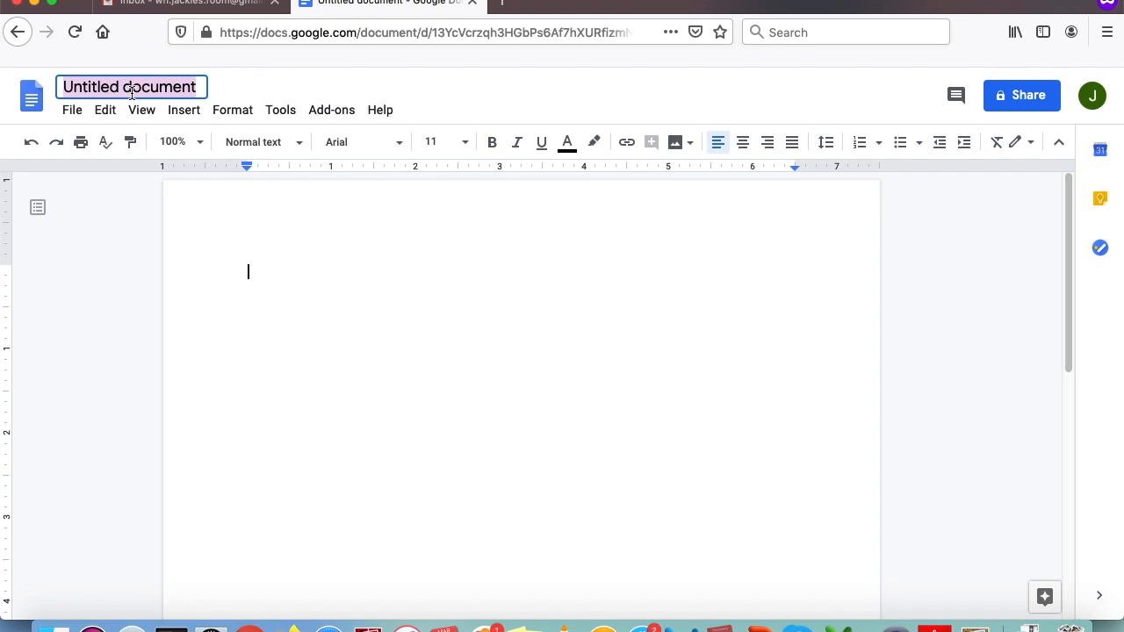
{"action": "type", "text": "Prac"}
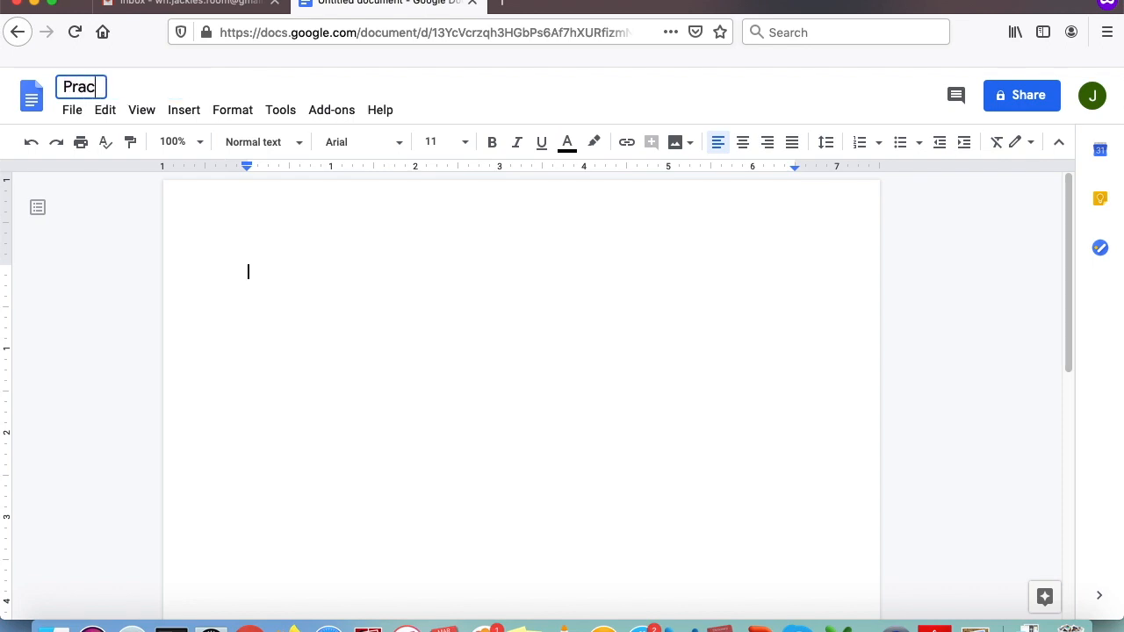
{"action": "type", "text": "tice Google Docs"}
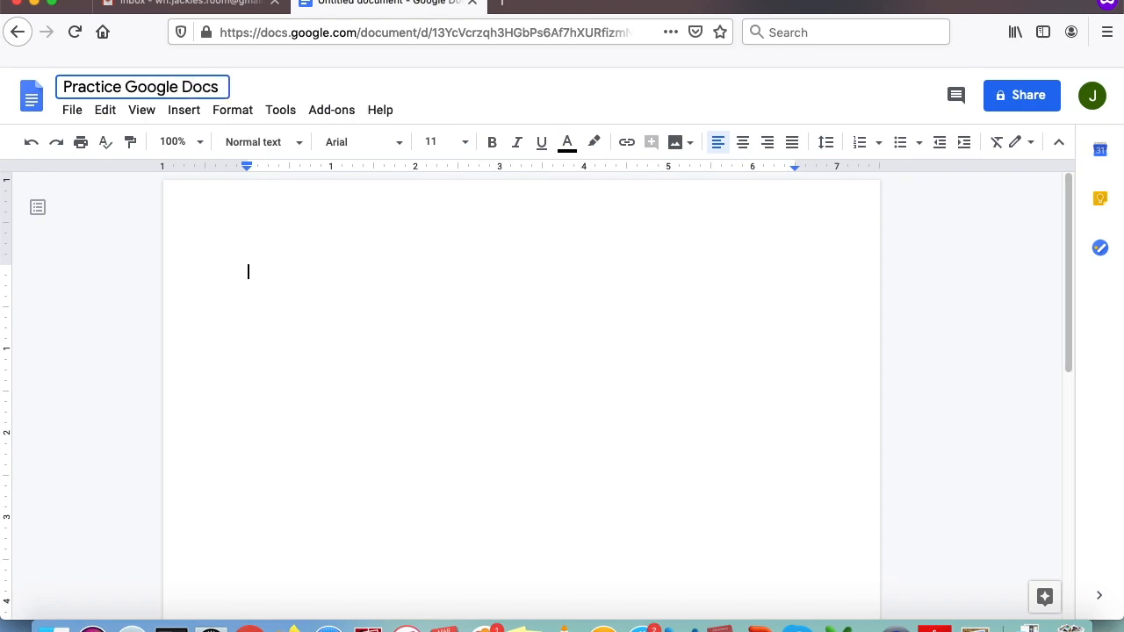
{"action": "key", "text": "Return"}
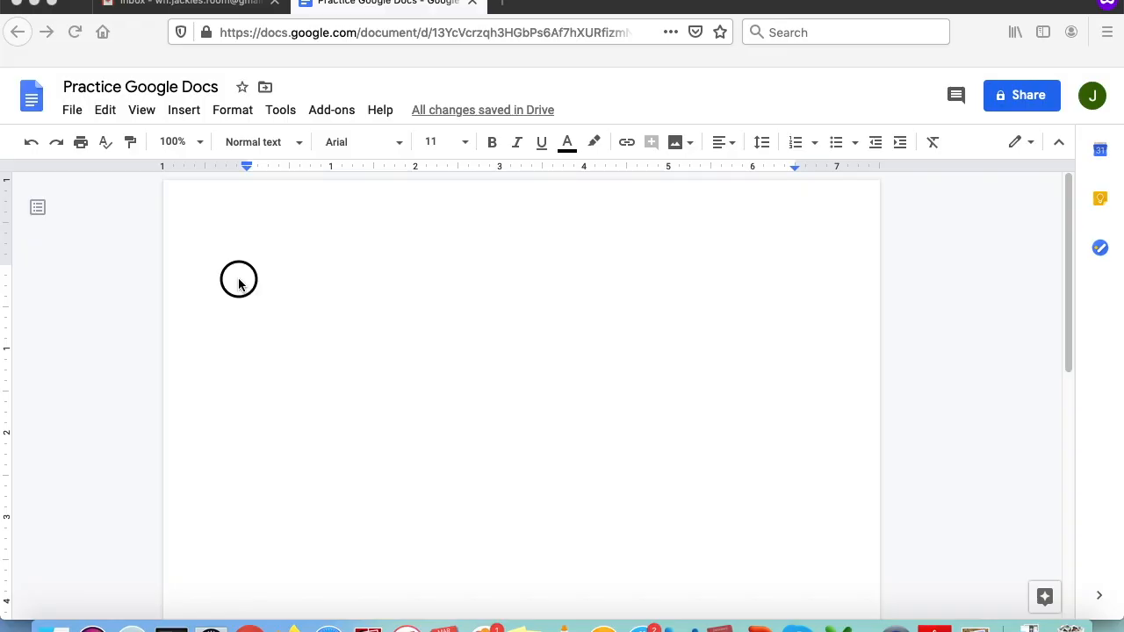
{"action": "left_click", "coordinate": [239, 281]}
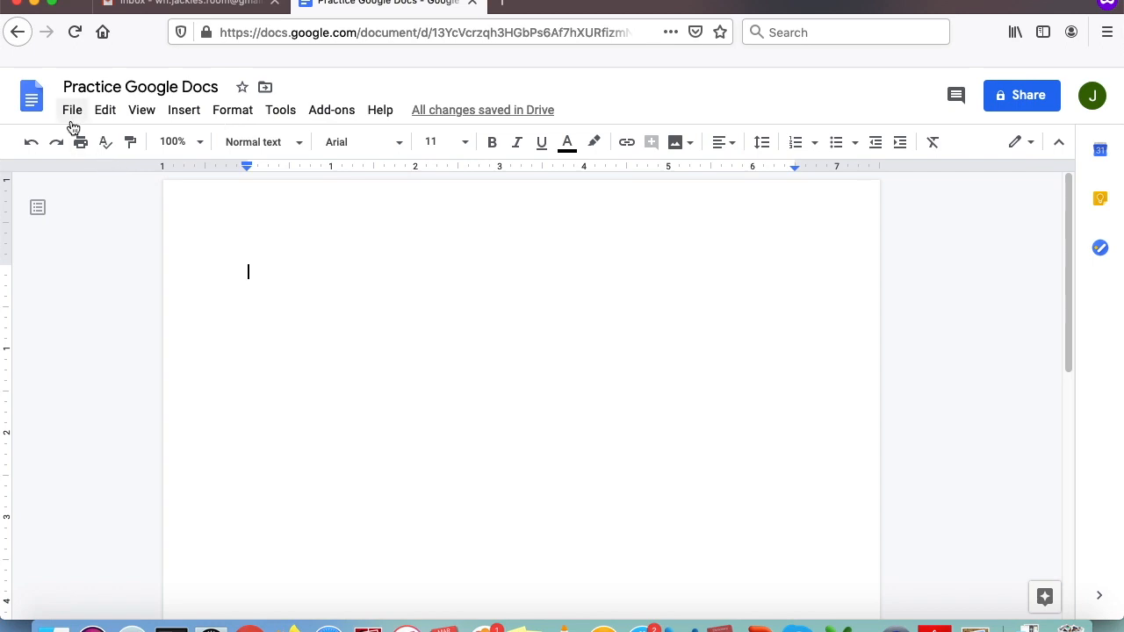
{"action": "left_click", "coordinate": [245, 114]}
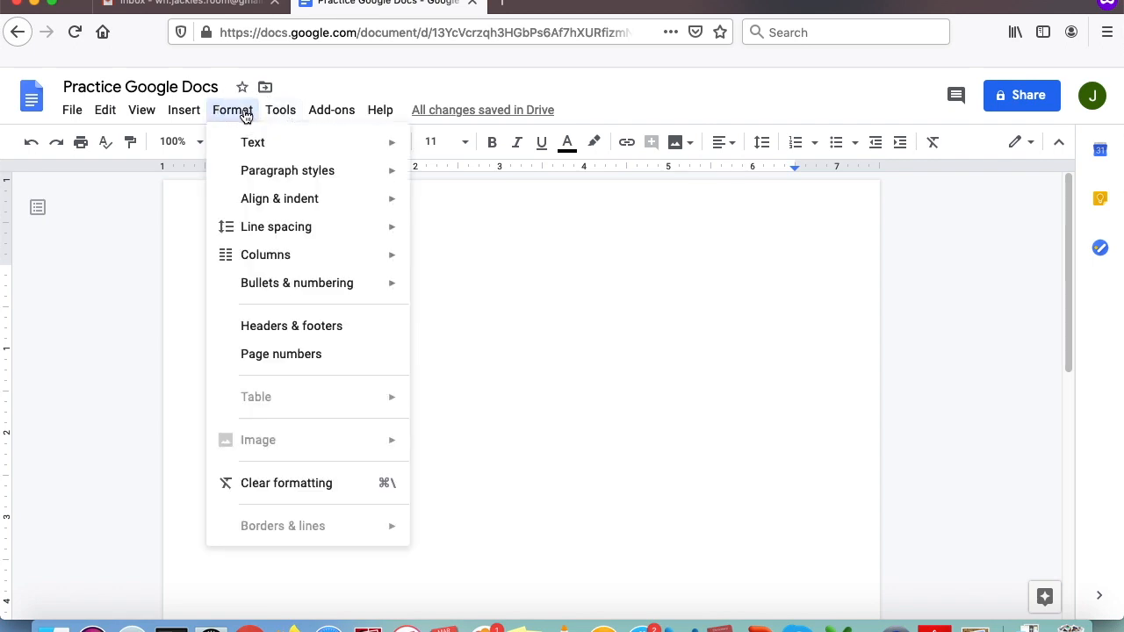
{"action": "mouse_move", "coordinate": [286, 258]}
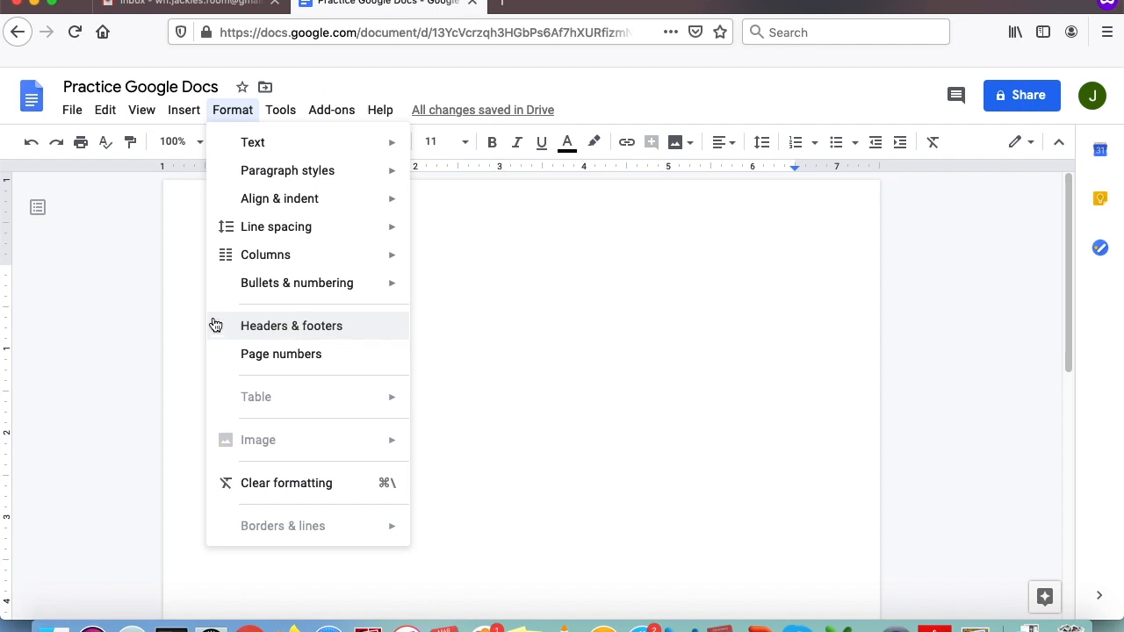
{"action": "left_click", "coordinate": [235, 112]}
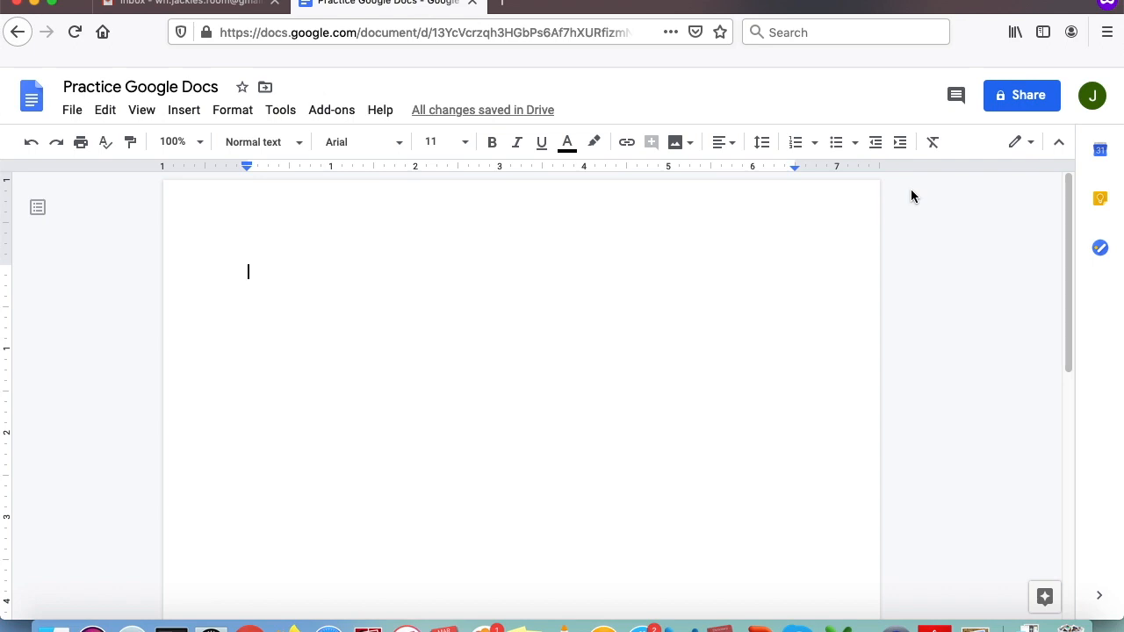
{"action": "key", "text": "super+equal"}
{"action": "key", "text": "super+equal"}
{"action": "key", "text": "super+equal"}
{"action": "key", "text": "super+equal"}
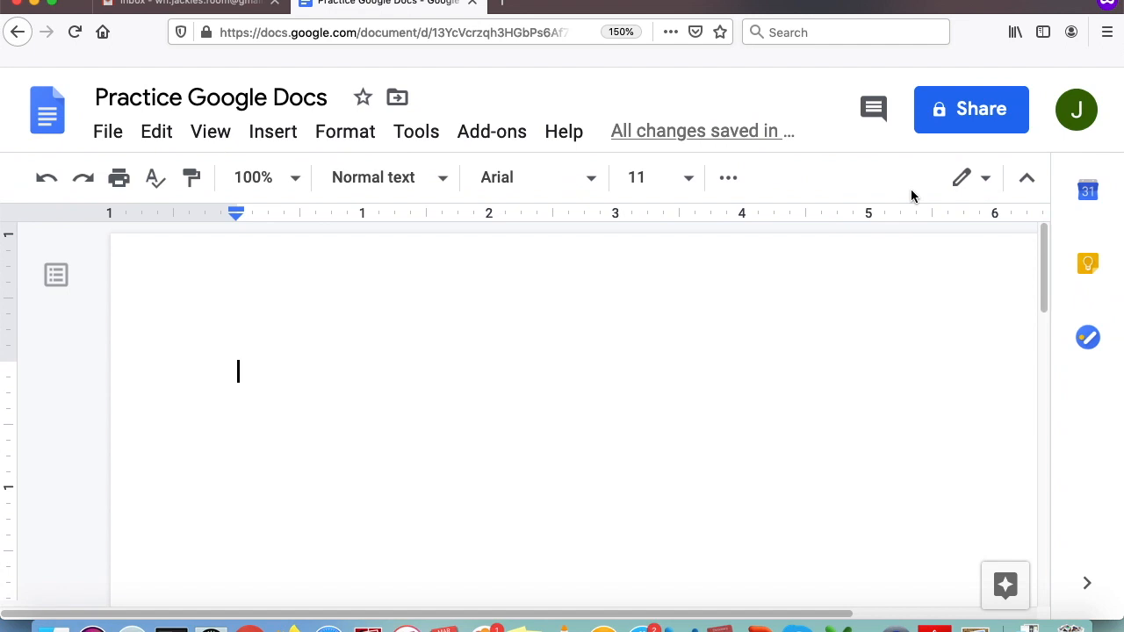
- Show the overflow formatting tools at 150% zoom, then hide them again
{"action": "left_click", "coordinate": [729, 183]}
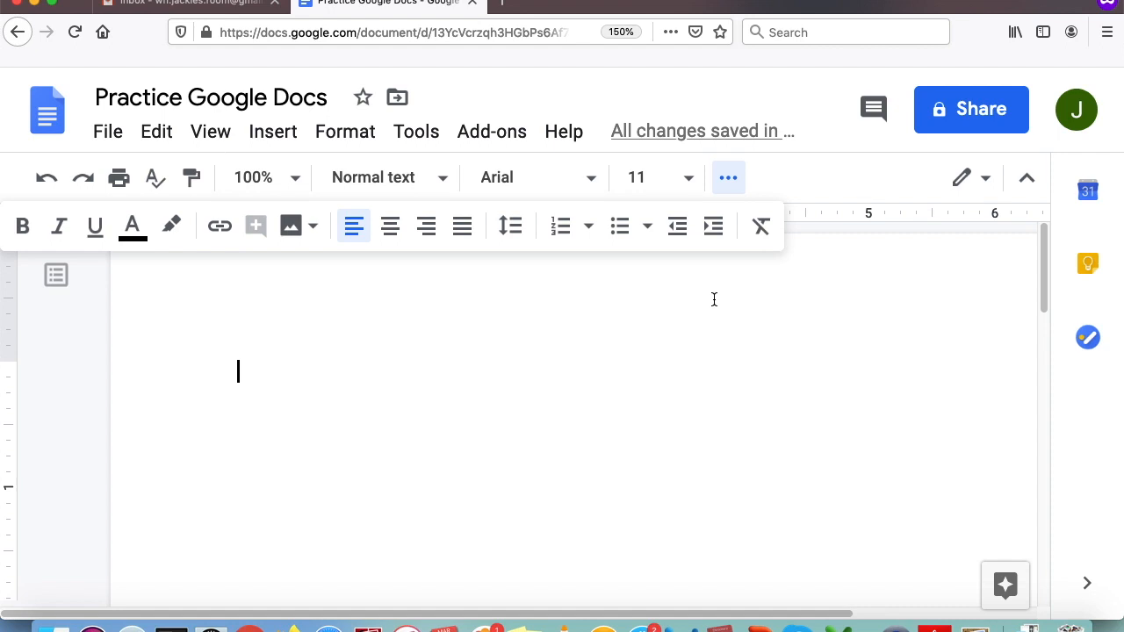
{"action": "left_click", "coordinate": [732, 181]}
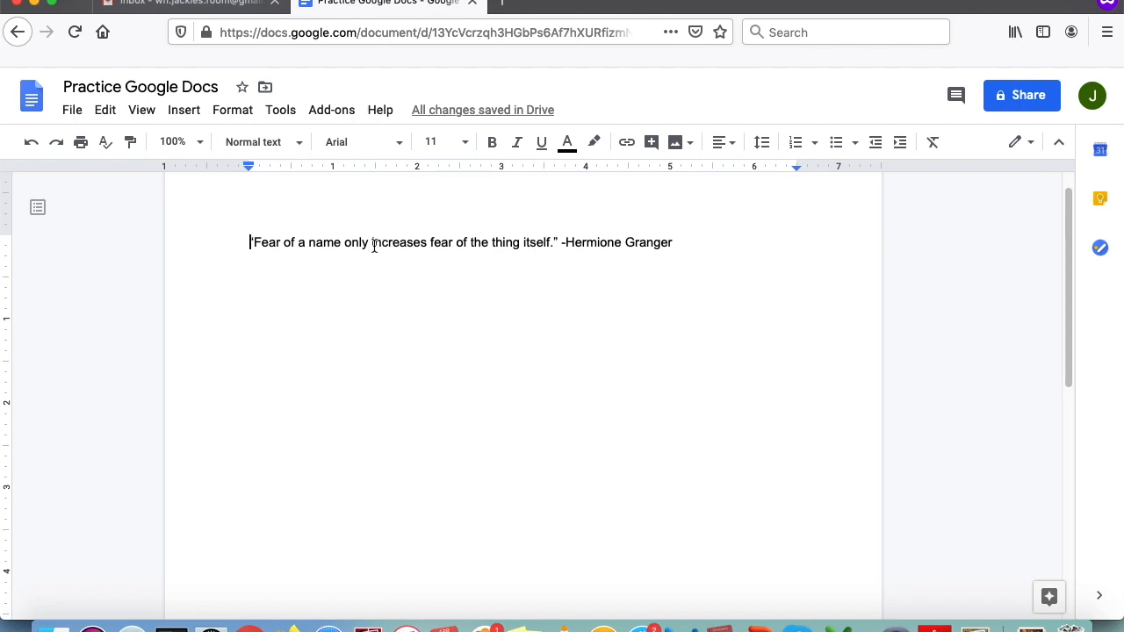
- Display the Insert menu options for the Hermione Granger quote document
{"action": "left_click", "coordinate": [184, 112]}
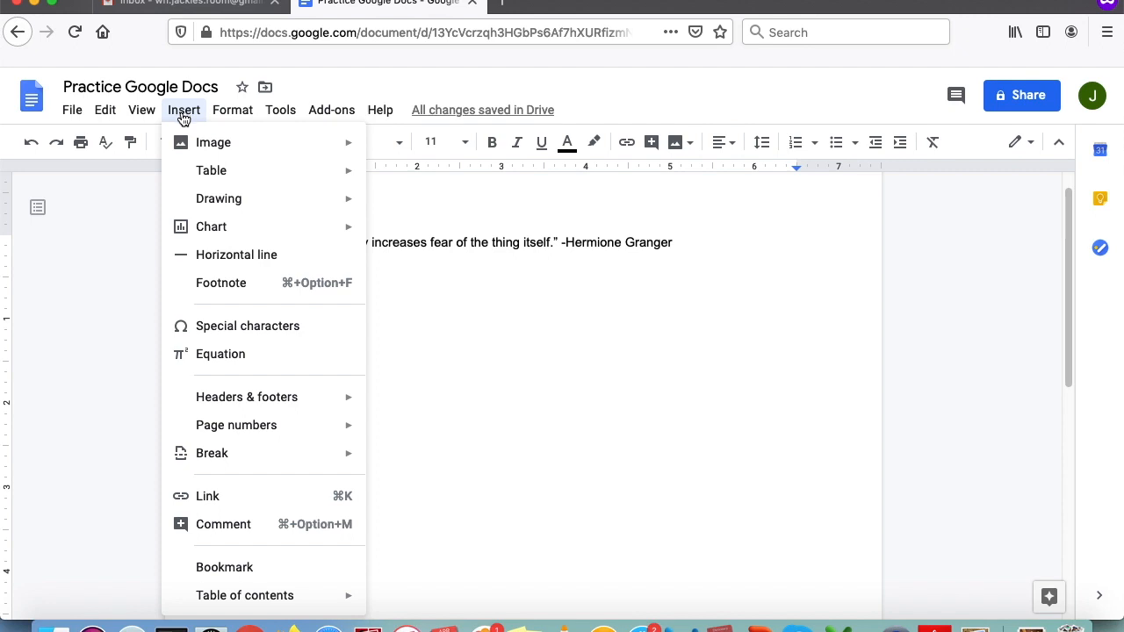
- Dismiss the Insert menu without inserting anything and open the Insert image dropdown
{"action": "mouse_move", "coordinate": [188, 143]}
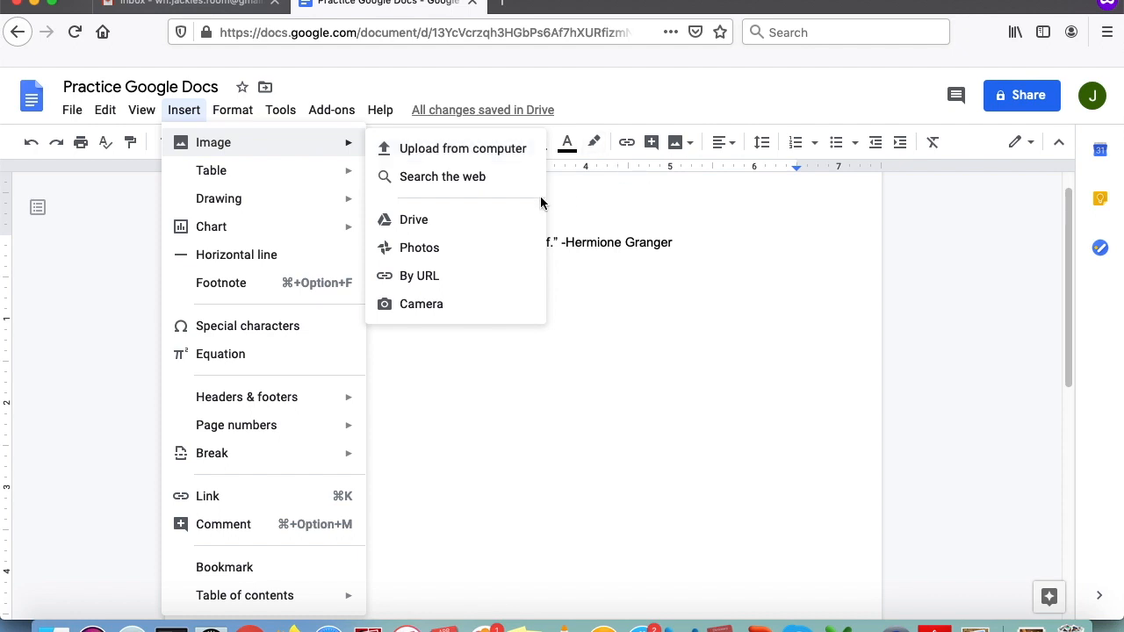
{"action": "left_click", "coordinate": [668, 330]}
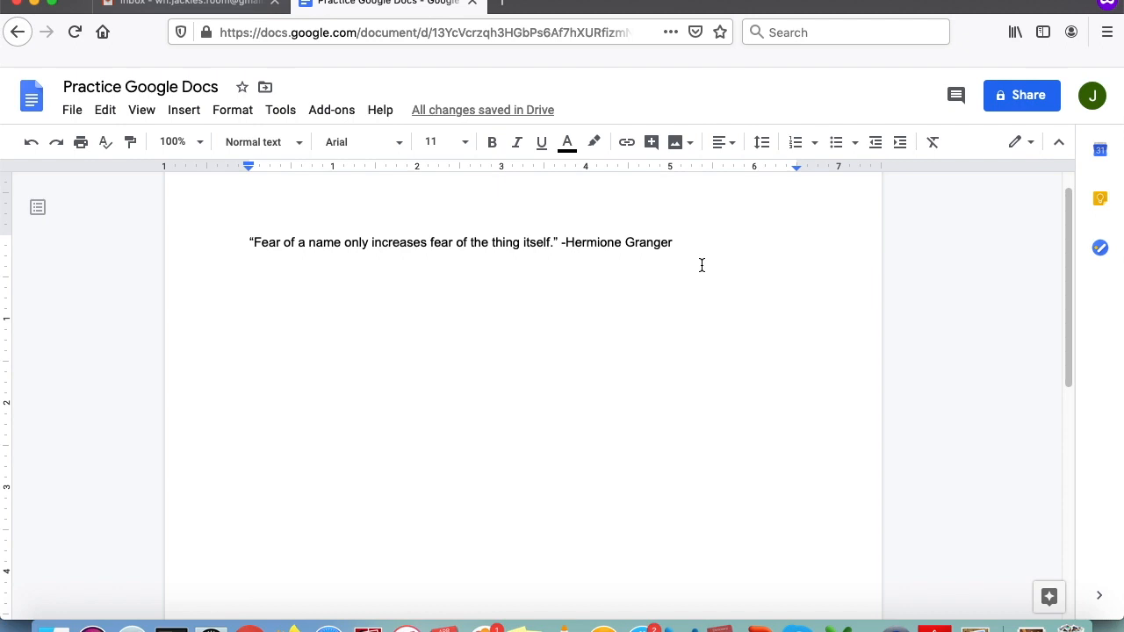
{"action": "left_click", "coordinate": [688, 147]}
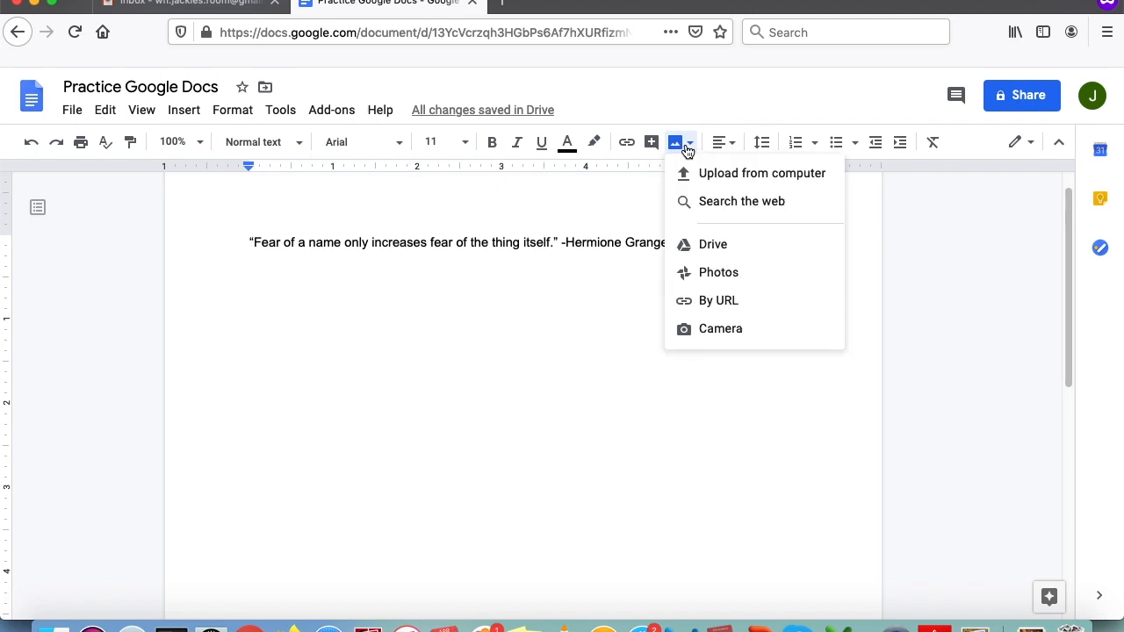
- Select books.jpeg from the Desktop folder via Upload from computer
{"action": "left_click", "coordinate": [707, 179]}
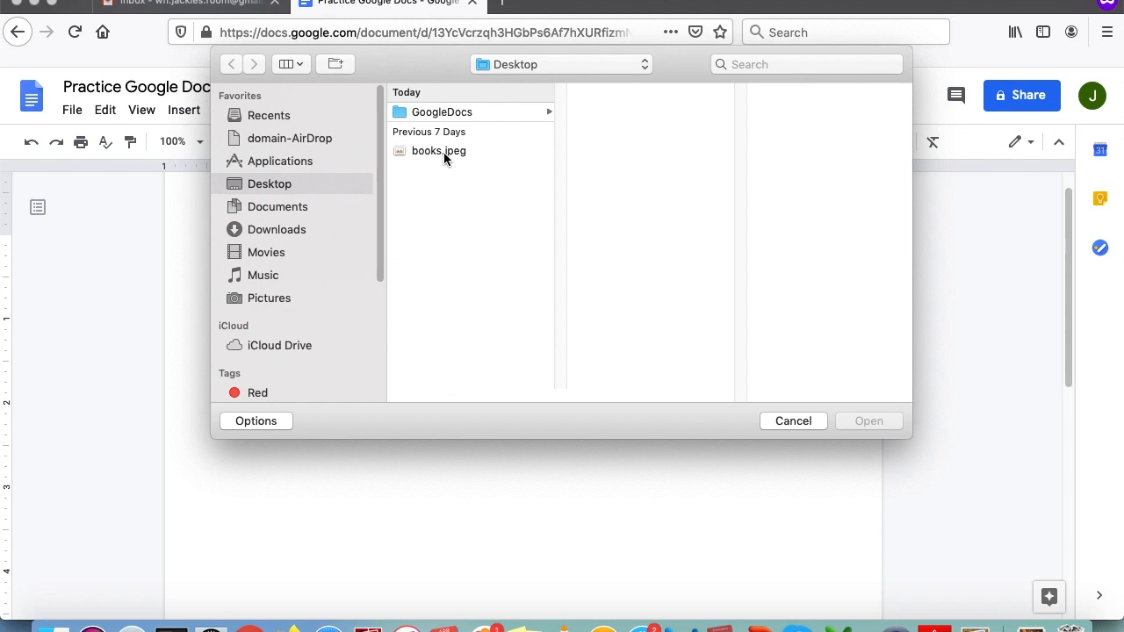
{"action": "left_click", "coordinate": [443, 152]}
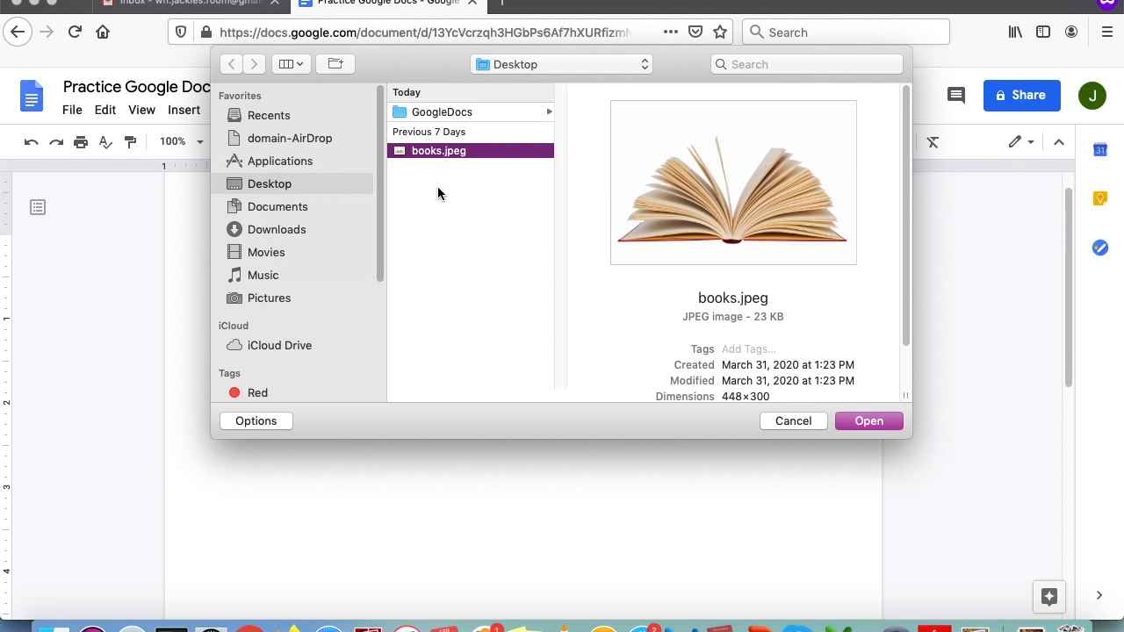
- Insert books.jpeg below the quote and add the missing 'r' to the name ending the quote
{"action": "left_click", "coordinate": [869, 421]}
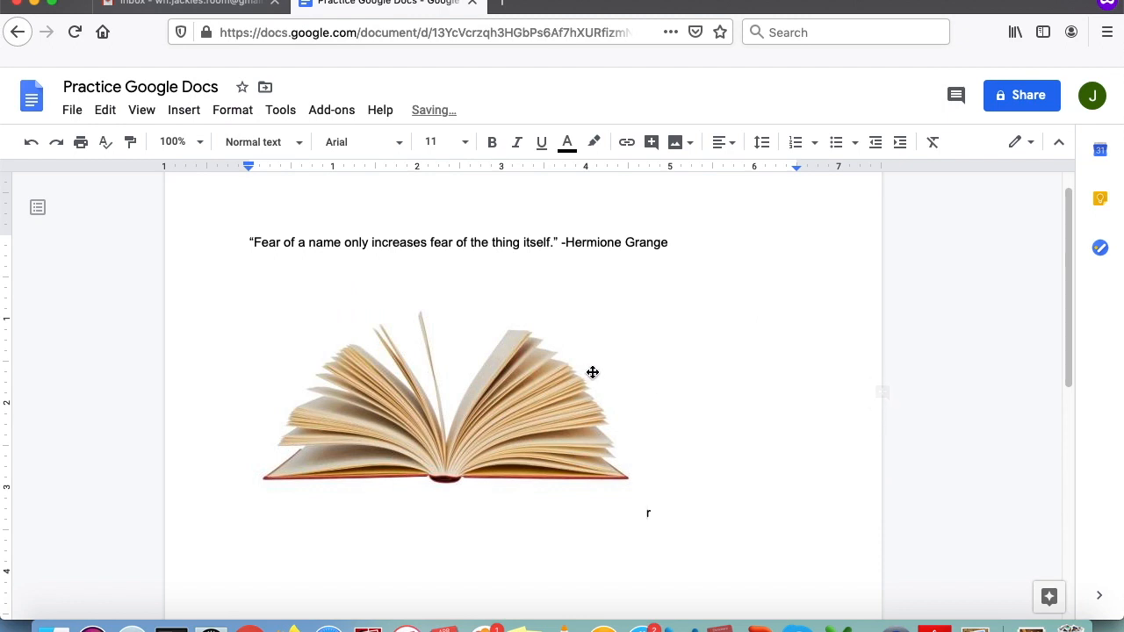
{"action": "left_click", "coordinate": [494, 390]}
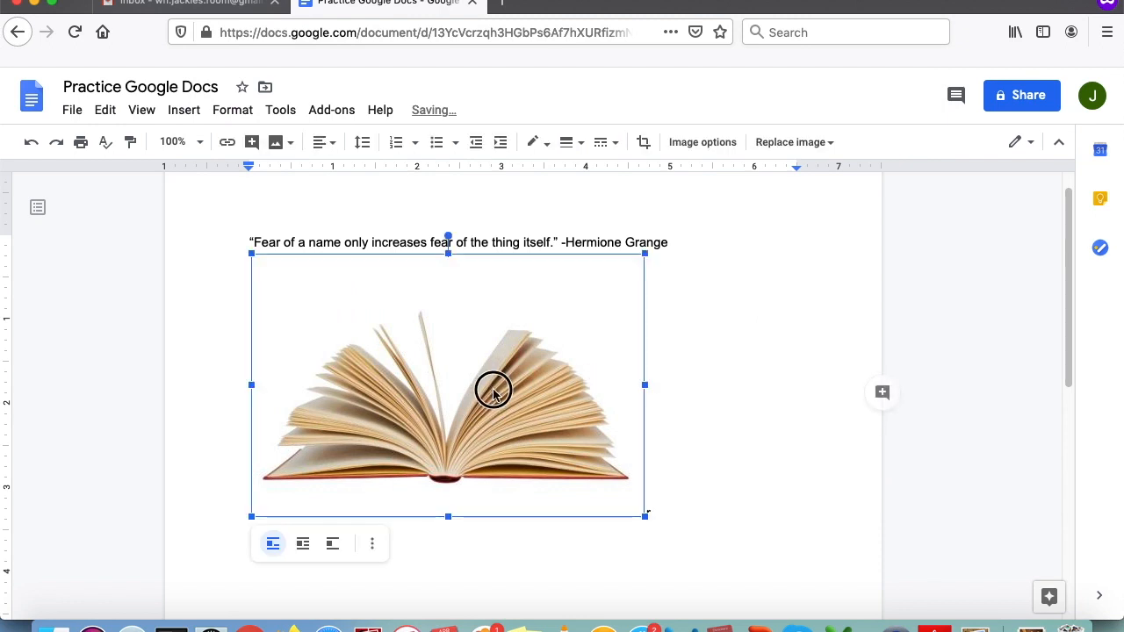
{"action": "left_click", "coordinate": [680, 345]}
{"action": "left_click", "coordinate": [672, 243]}
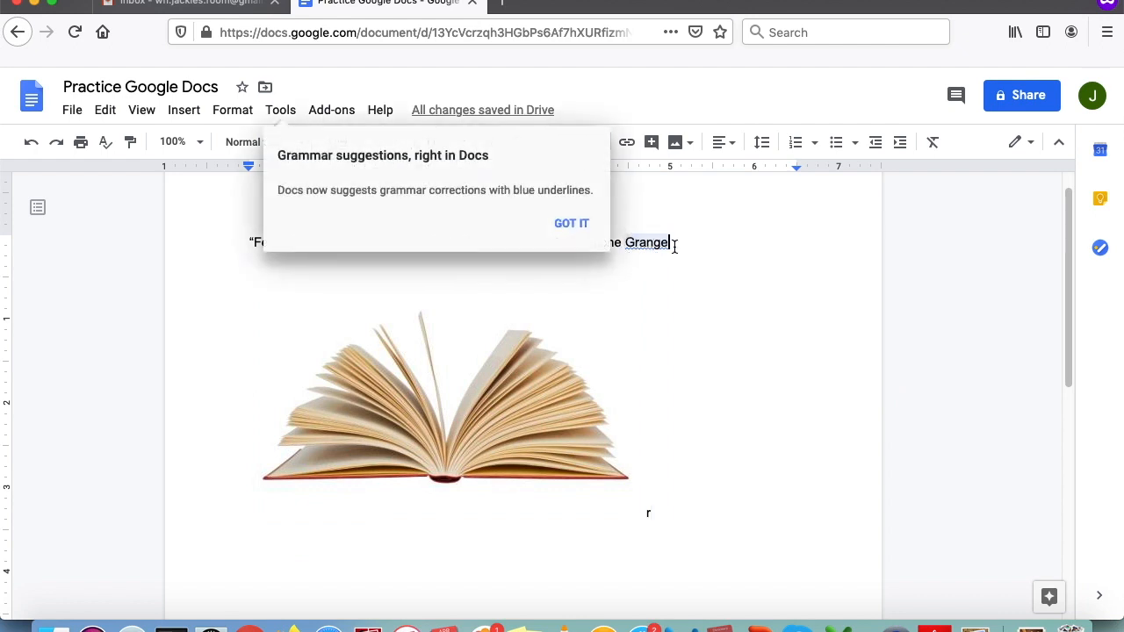
{"action": "type", "text": "r"}
{"action": "left_click", "coordinate": [492, 396]}
{"action": "left_click", "coordinate": [698, 407]}
{"action": "left_click", "coordinate": [572, 225]}
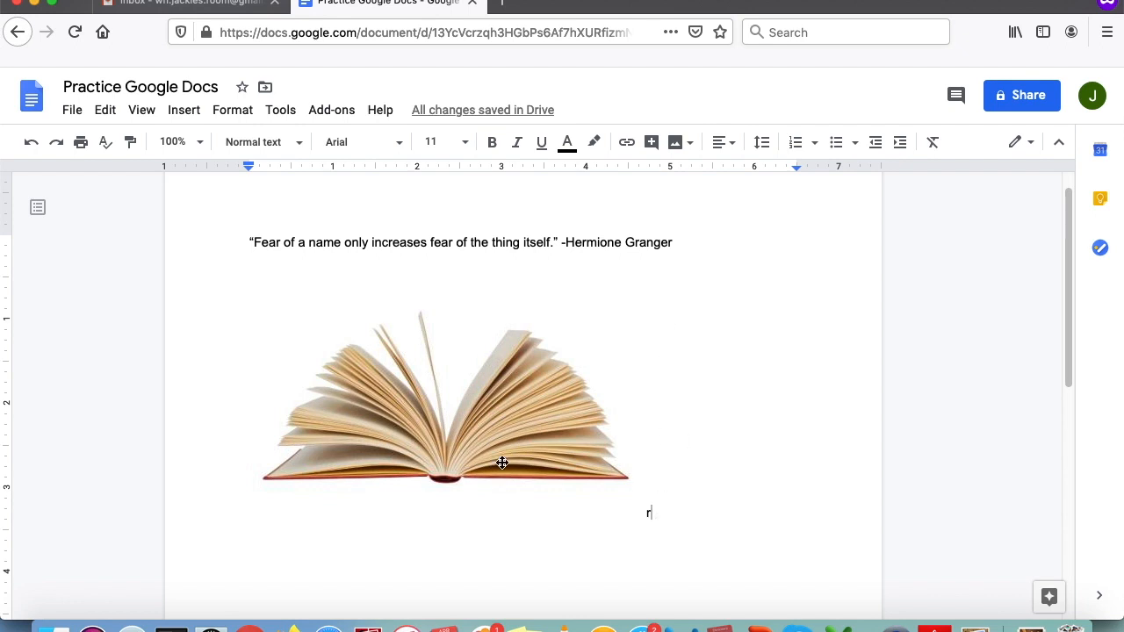
- Wrap the quote around the book picture and delete the doubled 'r' from the name
{"action": "left_click", "coordinate": [420, 397]}
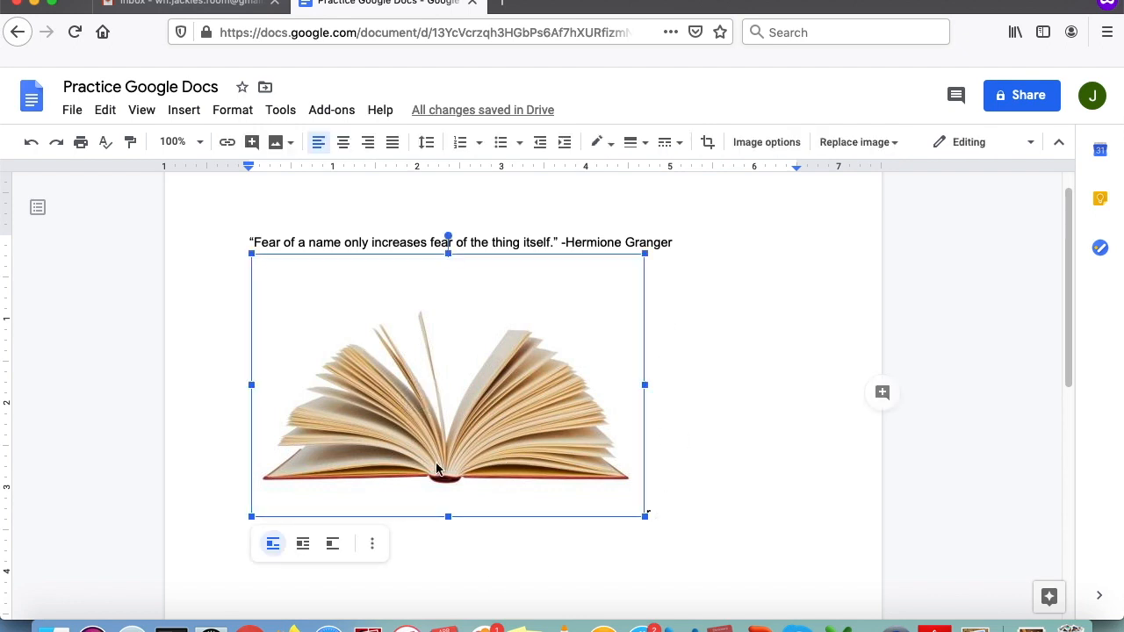
{"action": "left_click", "coordinate": [303, 545]}
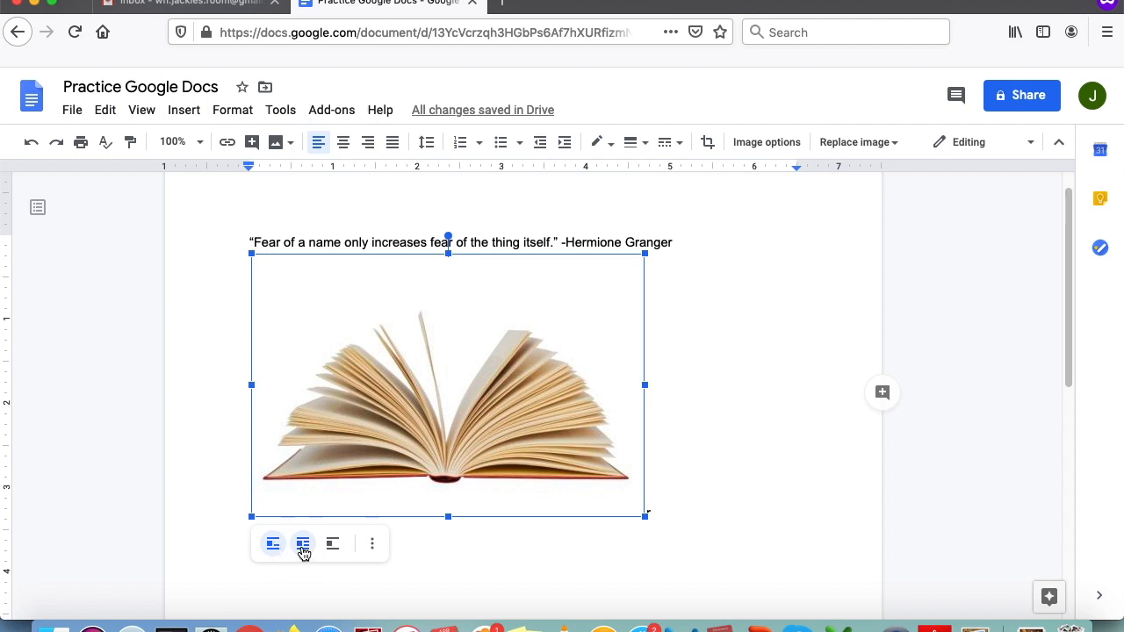
{"action": "left_click", "coordinate": [795, 490]}
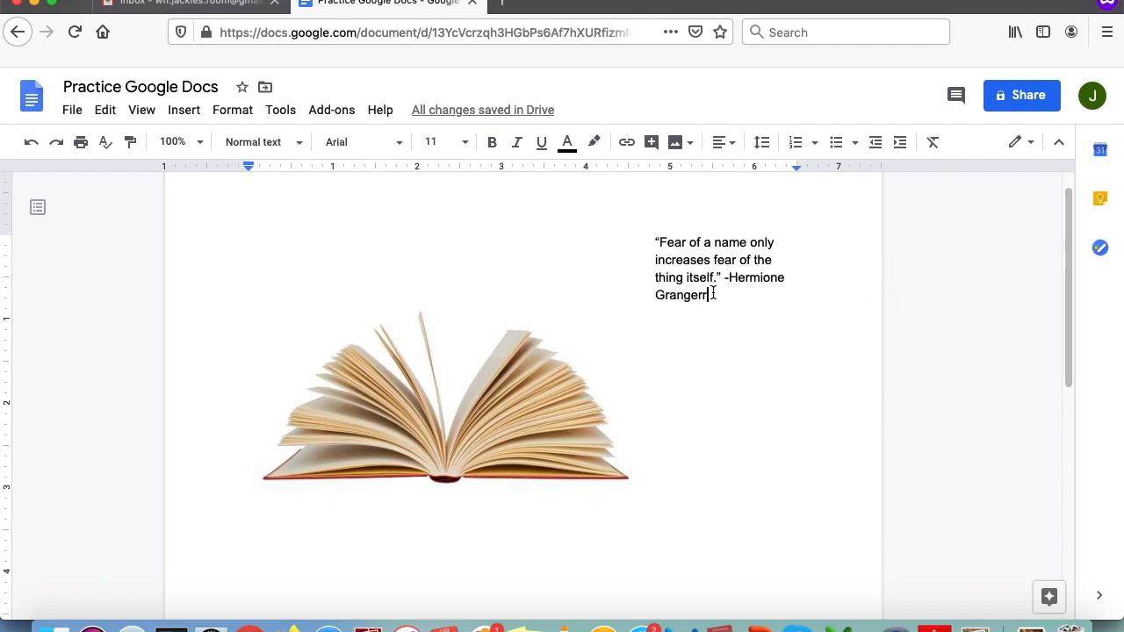
{"action": "key", "text": "BackSpace"}
- Move the picture up, place the quote below it, and remove a stray 'a' after the name
{"action": "left_click", "coordinate": [484, 431]}
{"action": "left_click_drag", "start_coordinate": [483, 431], "coordinate": [494, 381]}
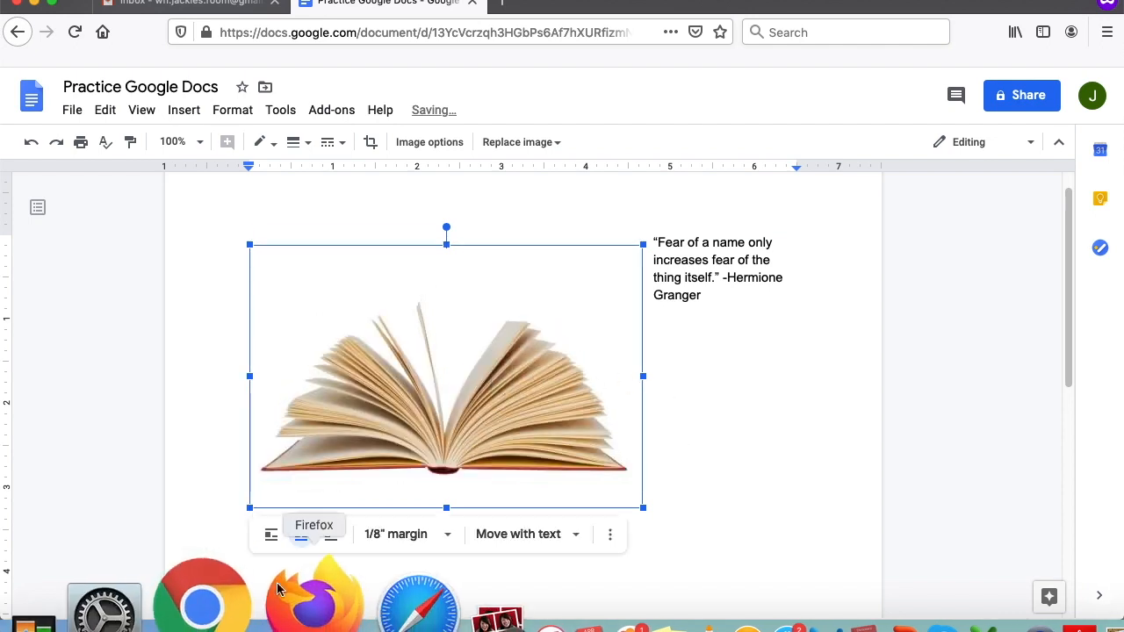
{"action": "left_click", "coordinate": [332, 536]}
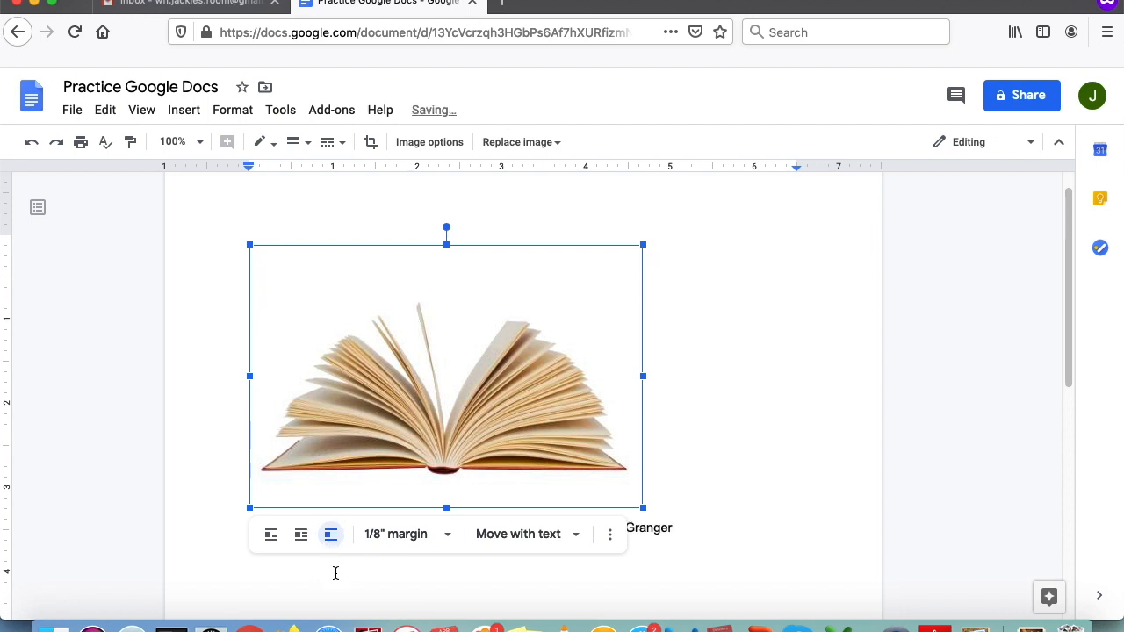
{"action": "left_click", "coordinate": [759, 535]}
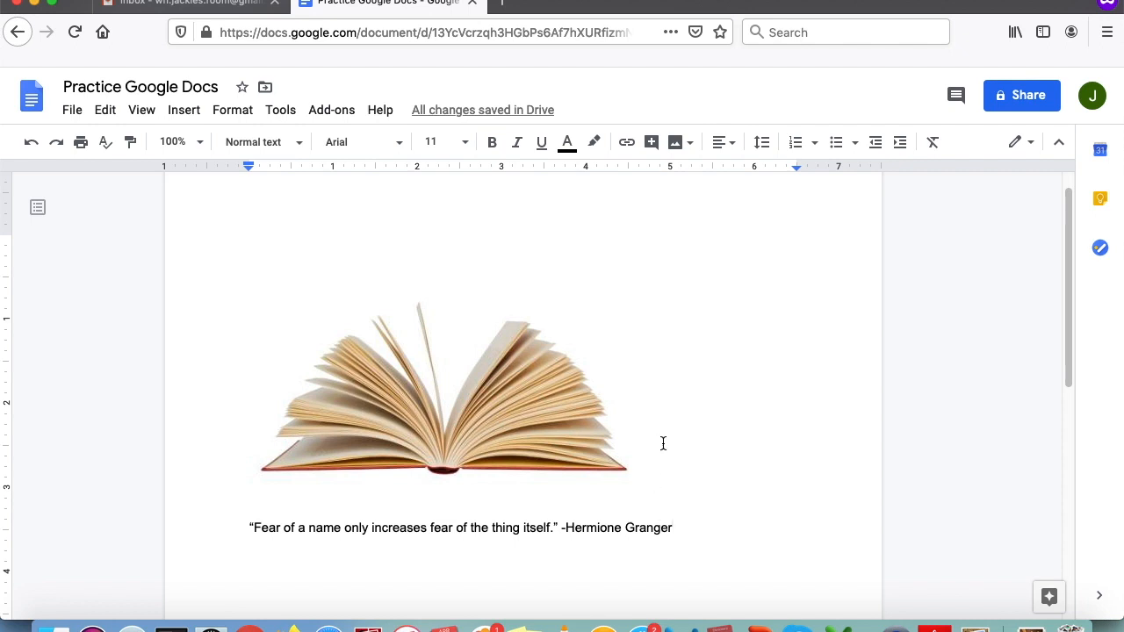
{"action": "double_click", "coordinate": [715, 431]}
{"action": "left_click", "coordinate": [720, 336]}
{"action": "double_click", "coordinate": [712, 264]}
{"action": "type", "text": "a"}
{"action": "double_click", "coordinate": [700, 299]}
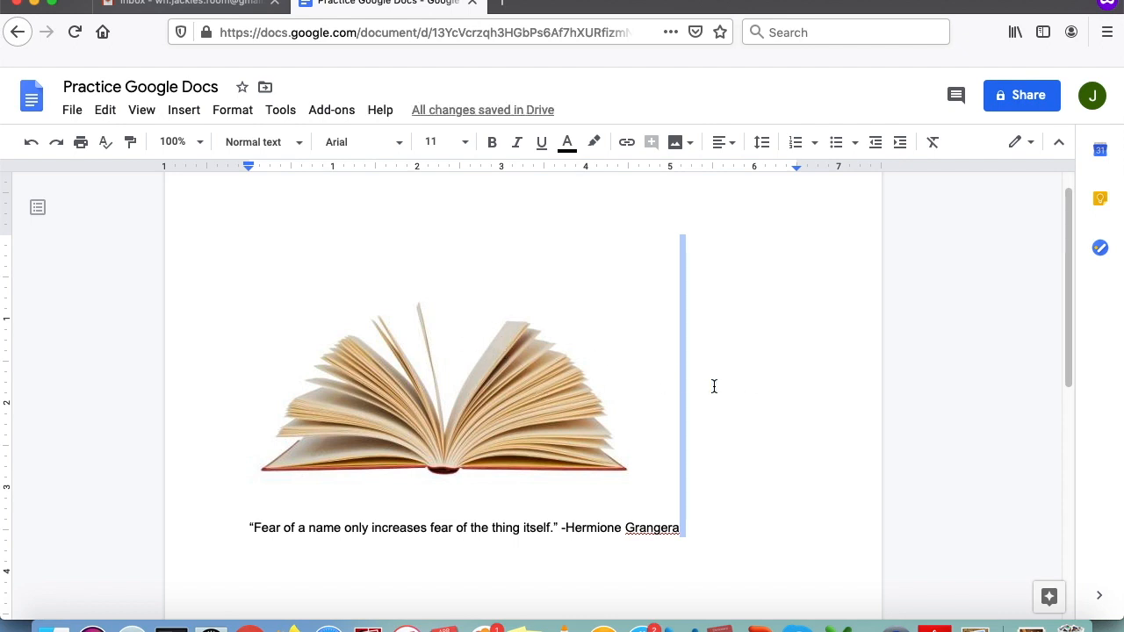
{"action": "double_click", "coordinate": [689, 530]}
{"action": "left_click", "coordinate": [688, 530]}
{"action": "key", "text": "BackSpace"}
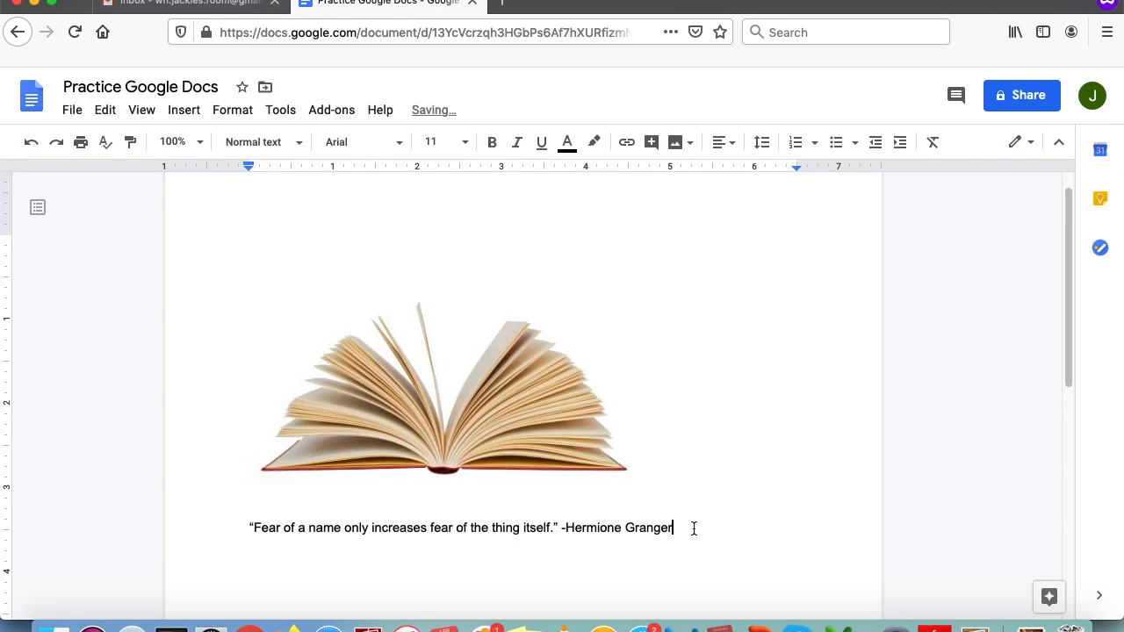
- Wrap the quote beside the picture again and set the image margin to 1/16"
{"action": "left_click", "coordinate": [489, 387]}
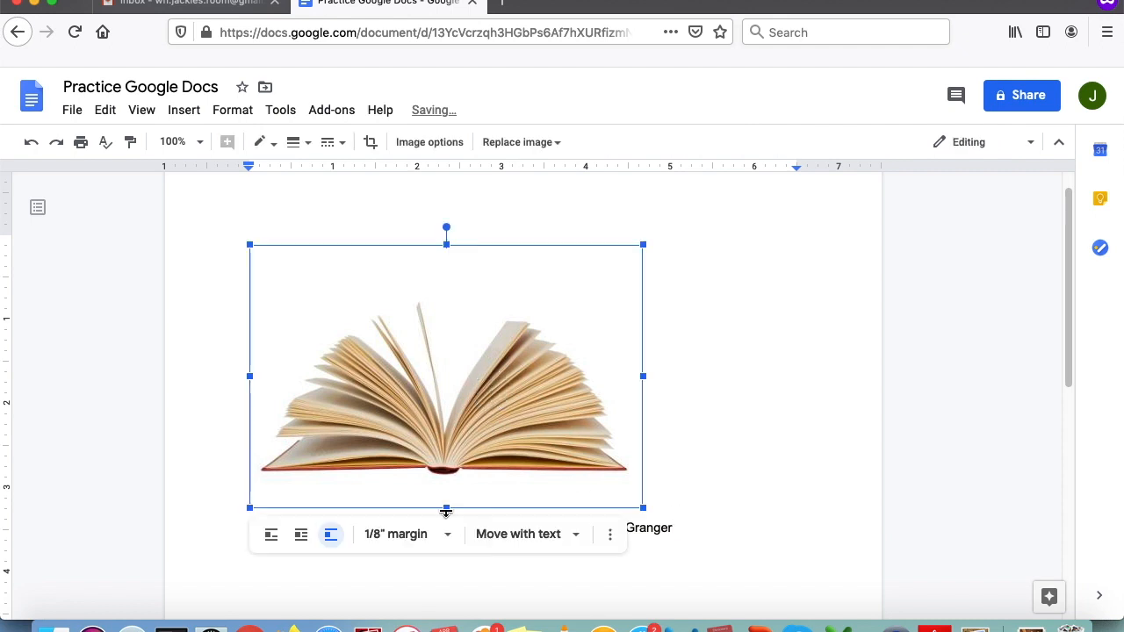
{"action": "left_click", "coordinate": [304, 541]}
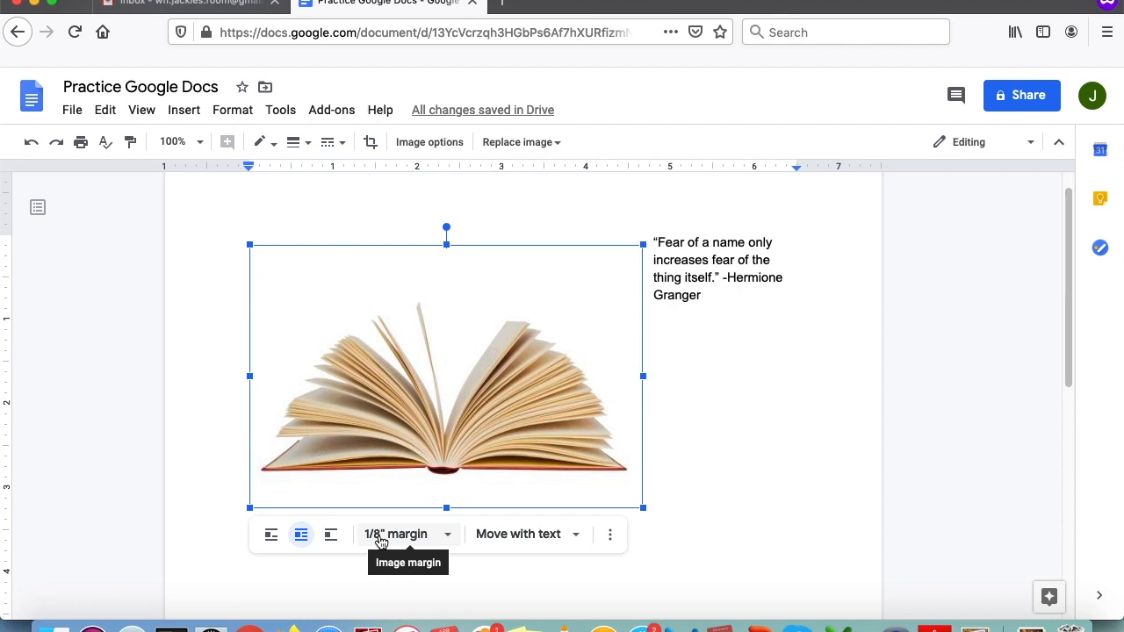
{"action": "left_click", "coordinate": [381, 537]}
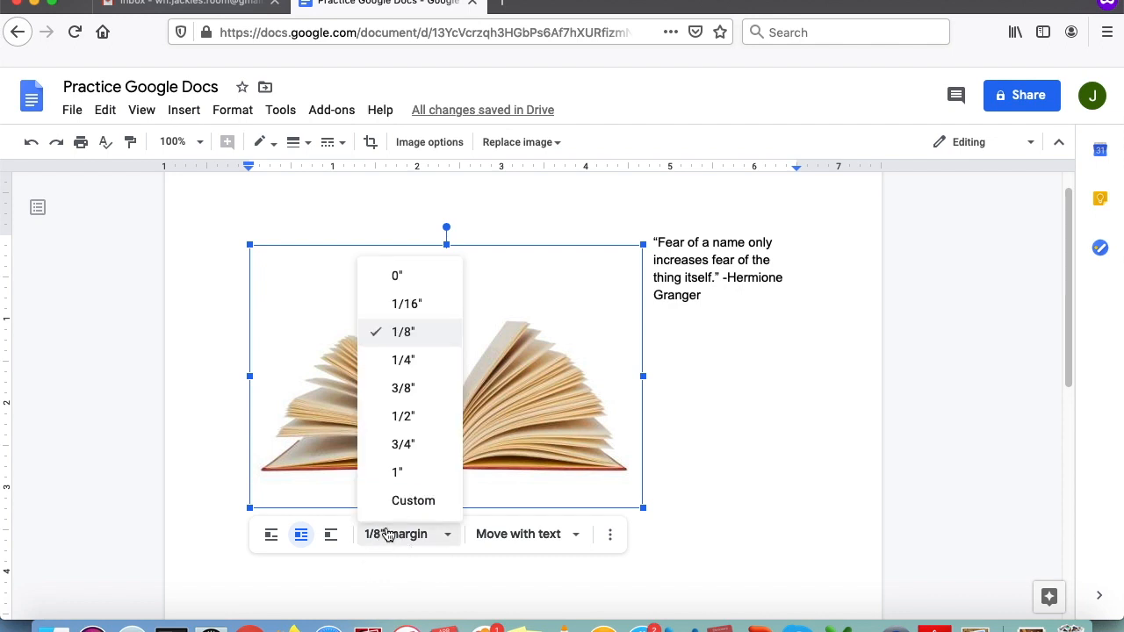
{"action": "left_click", "coordinate": [399, 277]}
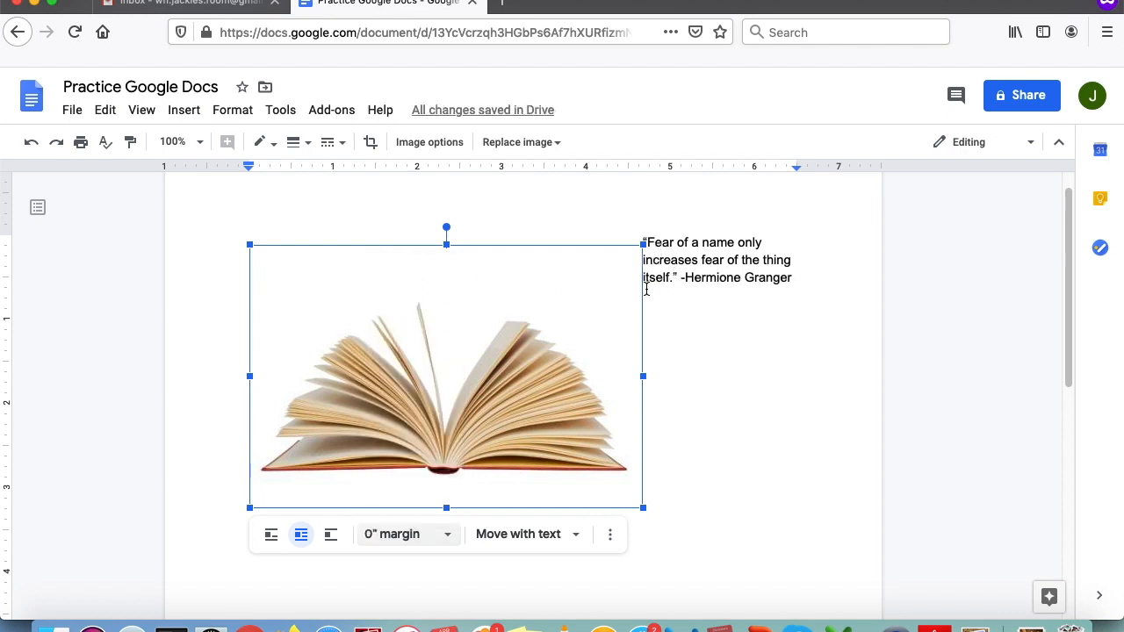
{"action": "left_click", "coordinate": [384, 534]}
{"action": "left_click", "coordinate": [429, 316]}
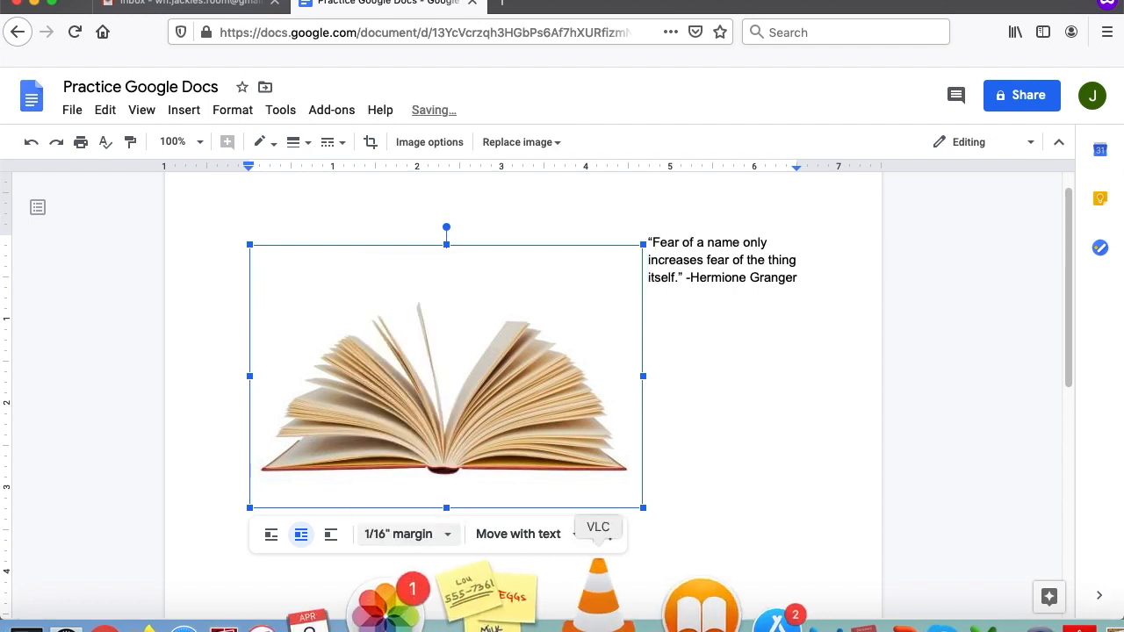
{"action": "left_click", "coordinate": [687, 521]}
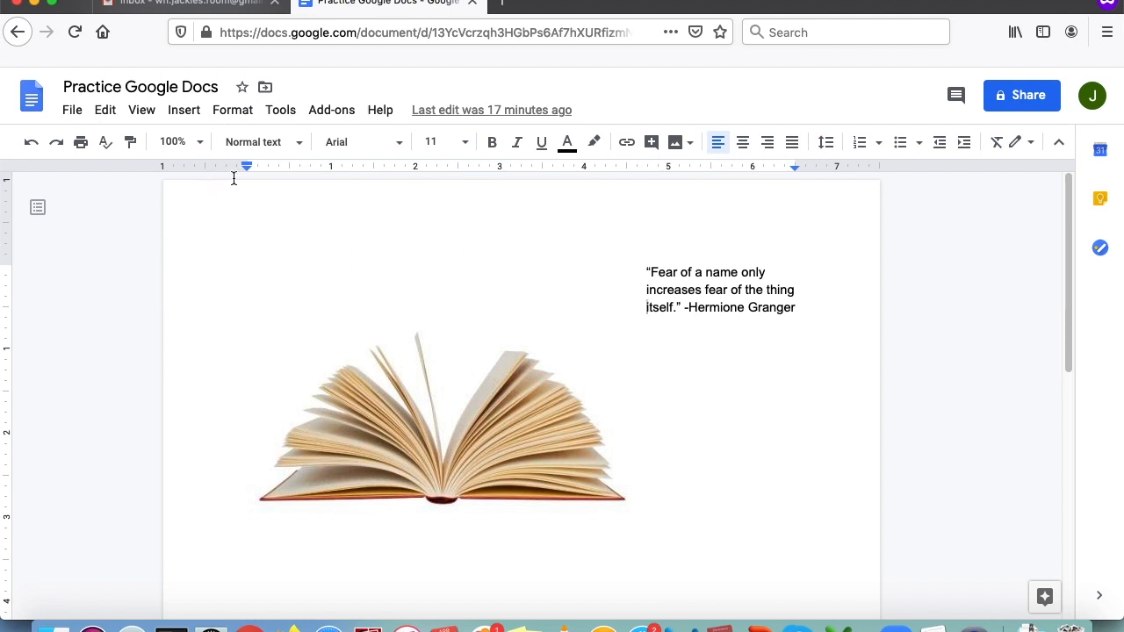
- Add an empty line after the quote and bring up the Insert > Table size grid
{"action": "left_click", "coordinate": [810, 313]}
{"action": "scroll", "coordinate": [804, 316], "scroll_direction": "down", "scroll_amount": 1}
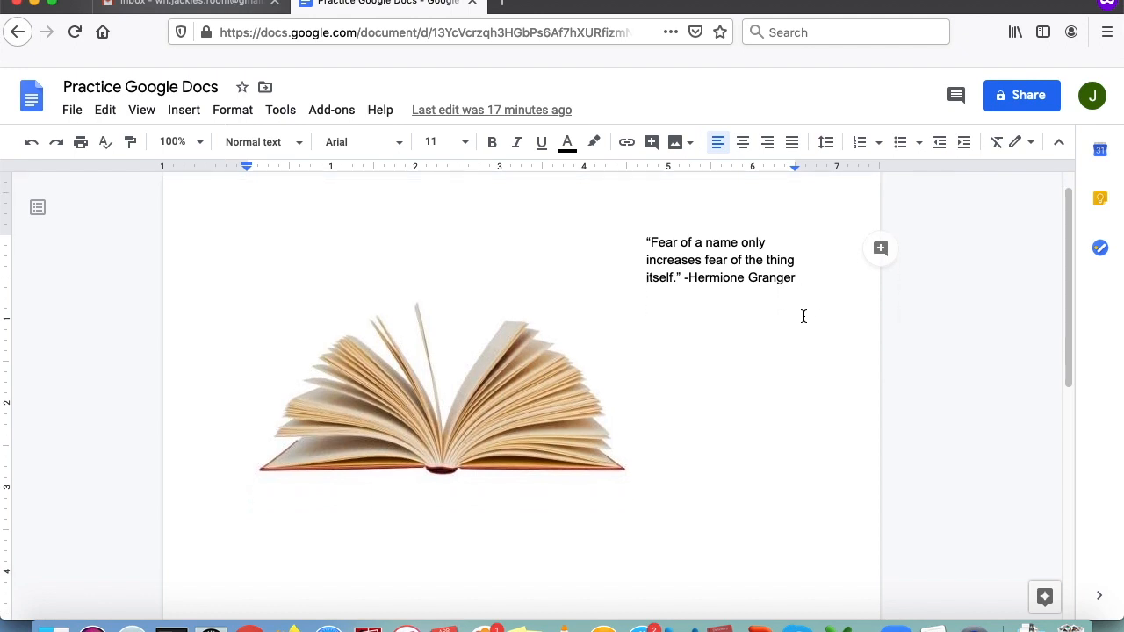
{"action": "key", "text": "Return"}
{"action": "key", "text": "Return"}
{"action": "key", "text": "Return"}
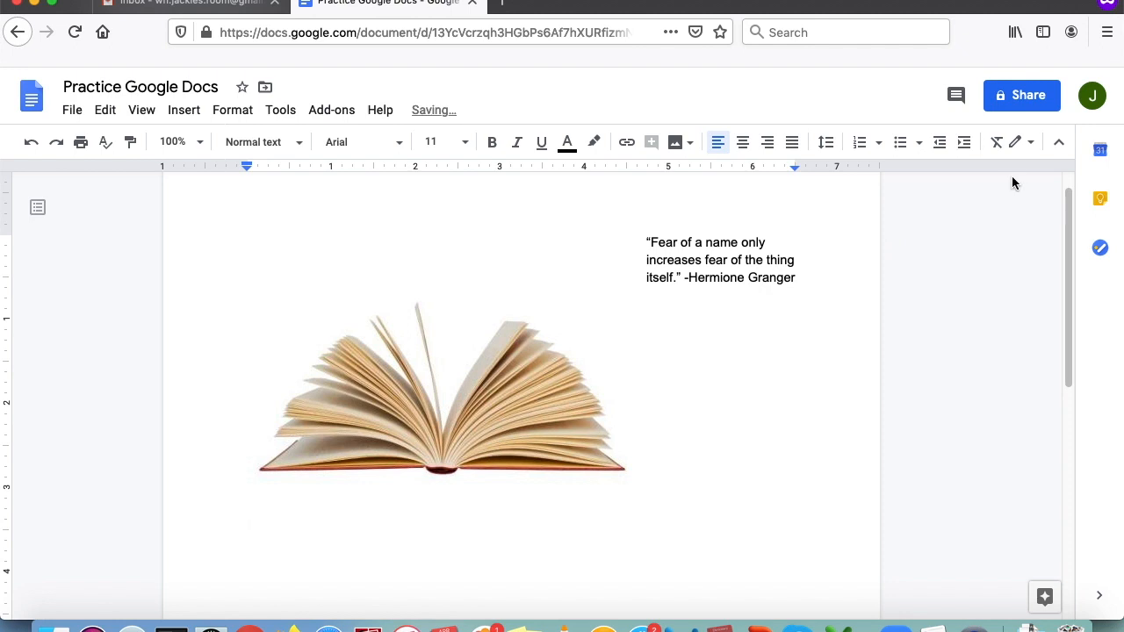
{"action": "scroll", "coordinate": [631, 592], "scroll_direction": "down", "scroll_amount": 2}
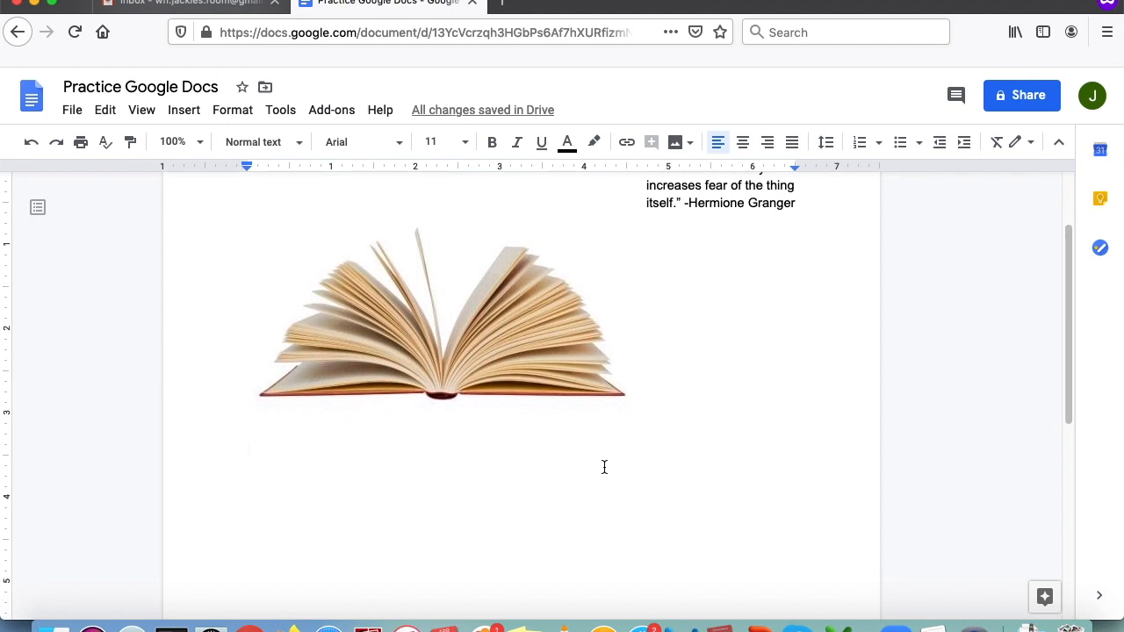
{"action": "scroll", "coordinate": [615, 461], "scroll_direction": "down", "scroll_amount": 2}
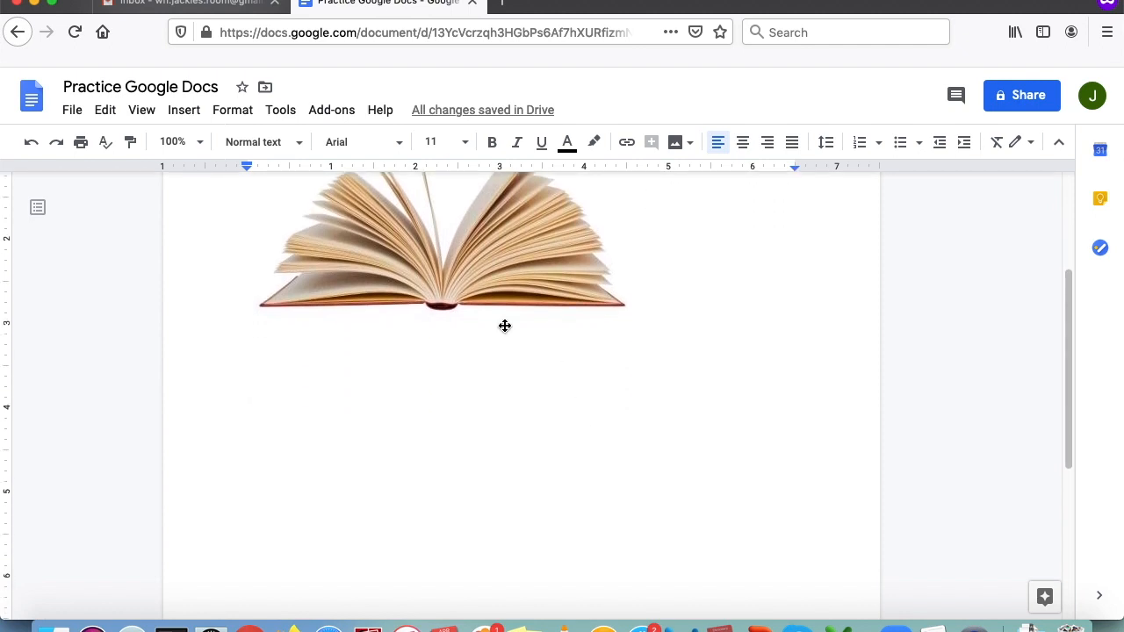
{"action": "left_click", "coordinate": [183, 111]}
{"action": "mouse_move", "coordinate": [209, 170]}
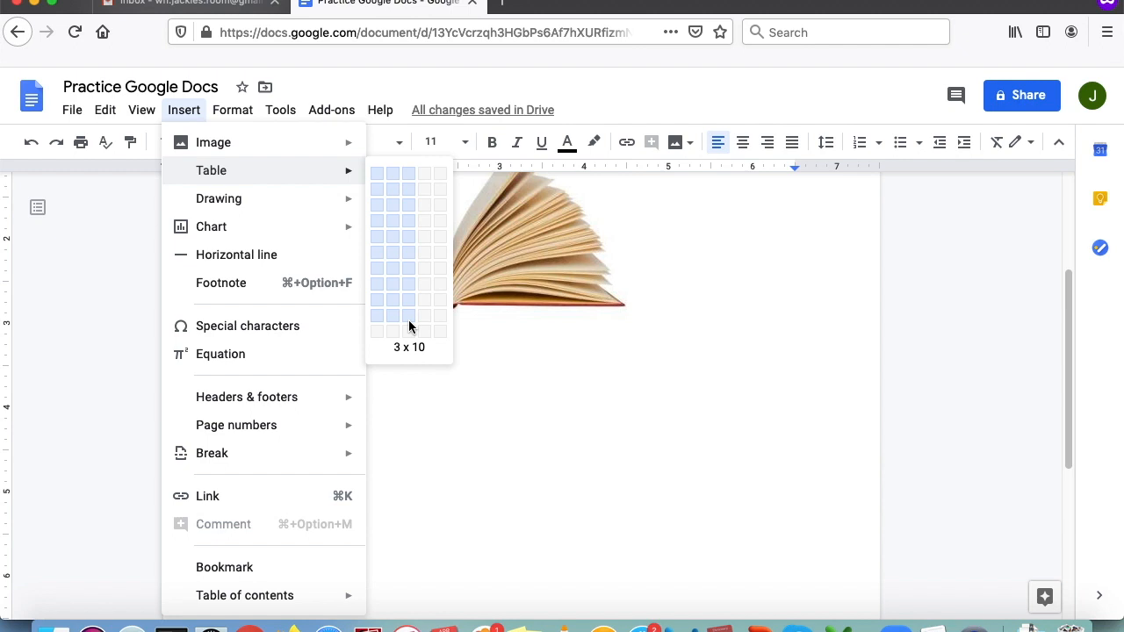
{"action": "left_click", "coordinate": [409, 325]}
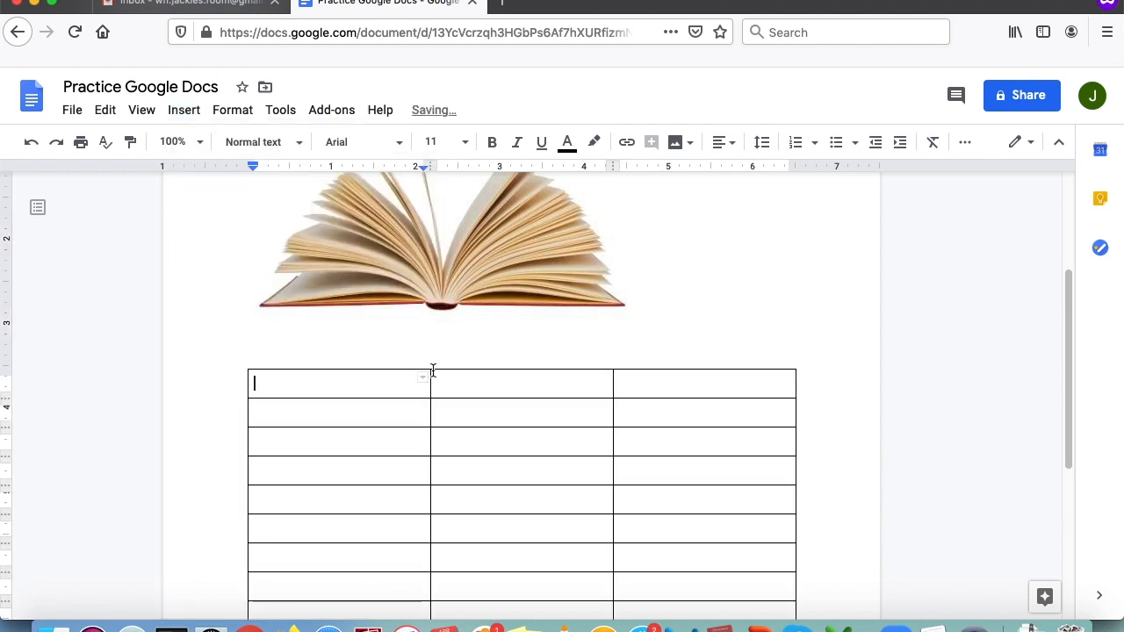
{"action": "scroll", "coordinate": [415, 367], "scroll_direction": "down", "scroll_amount": 5}
{"action": "scroll", "coordinate": [389, 514], "scroll_direction": "up", "scroll_amount": 4}
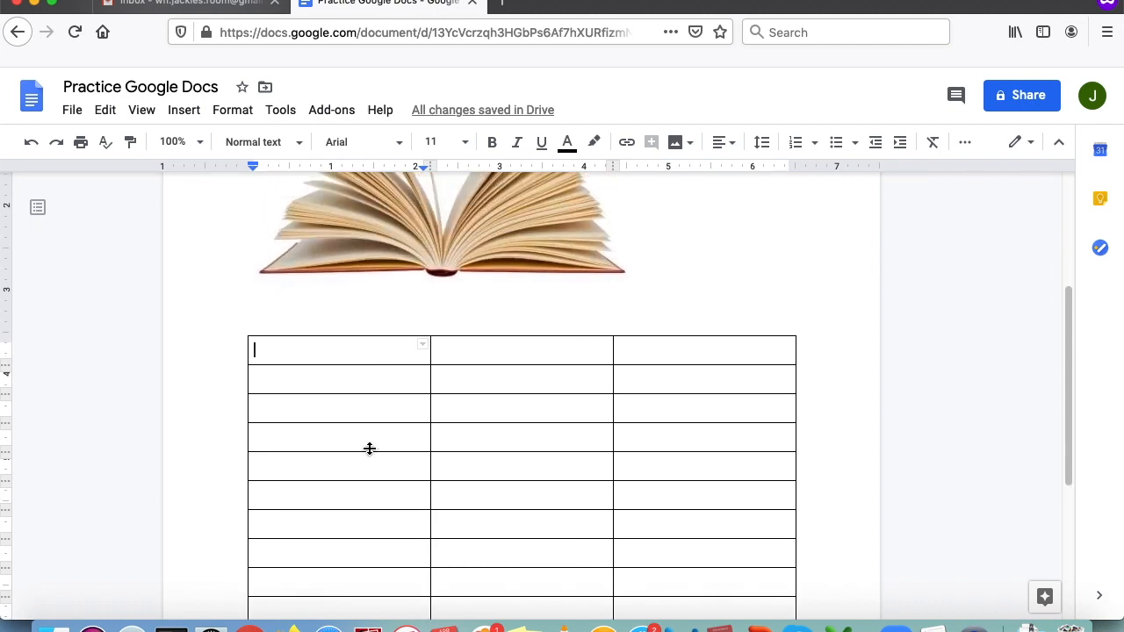
{"action": "scroll", "coordinate": [562, 480], "scroll_direction": "down", "scroll_amount": 4}
{"action": "scroll", "coordinate": [503, 481], "scroll_direction": "up", "scroll_amount": 1}
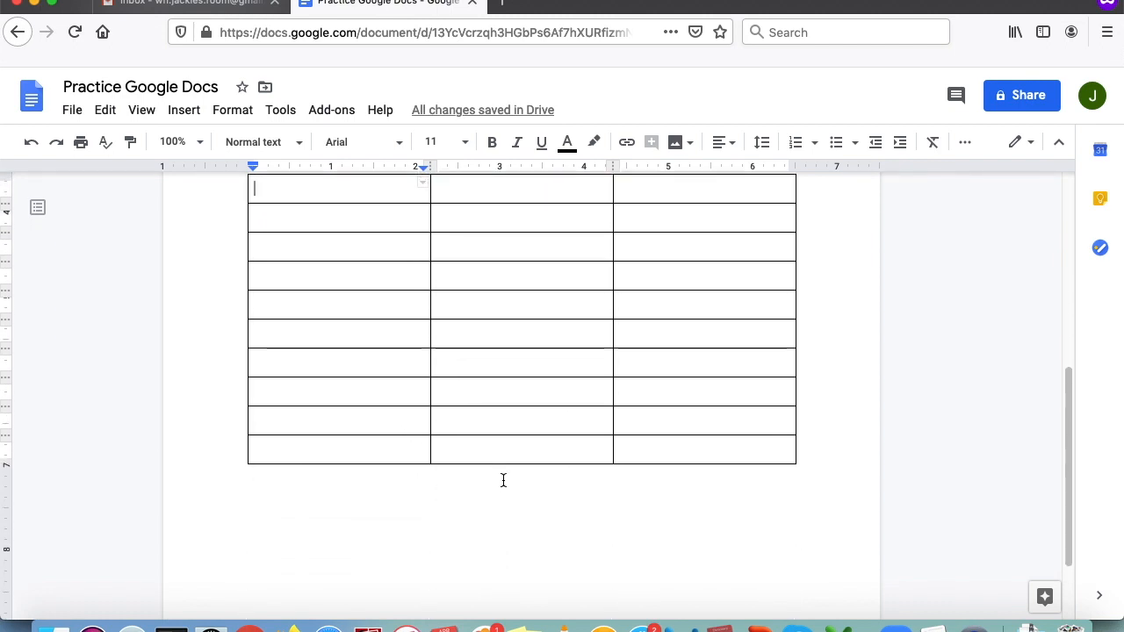
{"action": "scroll", "coordinate": [503, 480], "scroll_direction": "up", "scroll_amount": 2}
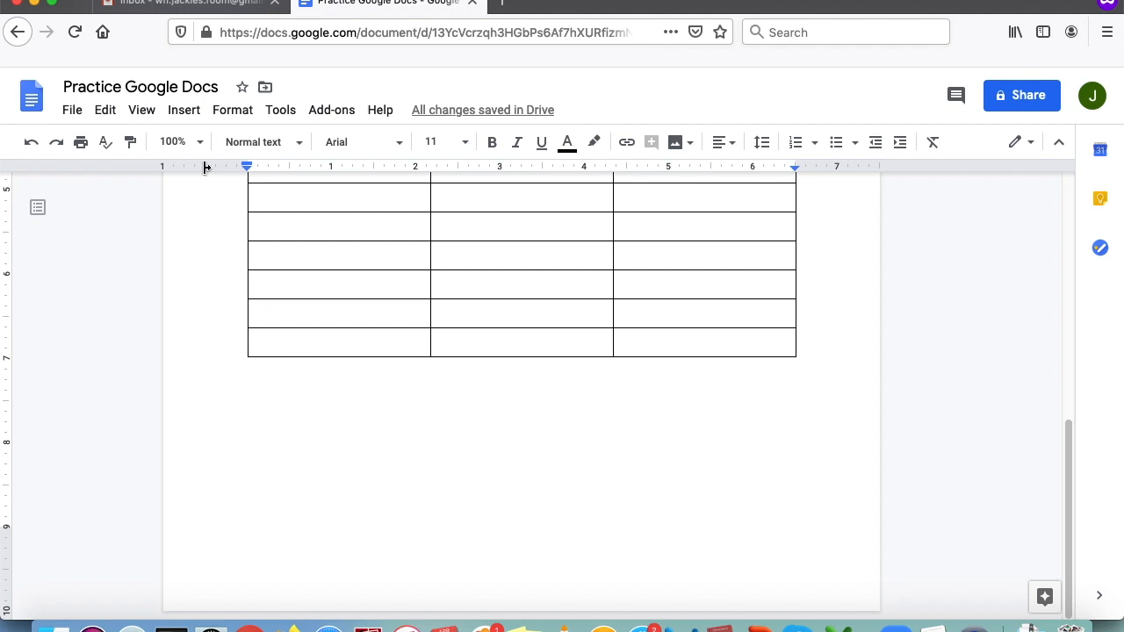
- Create a new drawing via Insert > Drawing > New and draw a large Cloud shape
{"action": "left_click", "coordinate": [182, 112]}
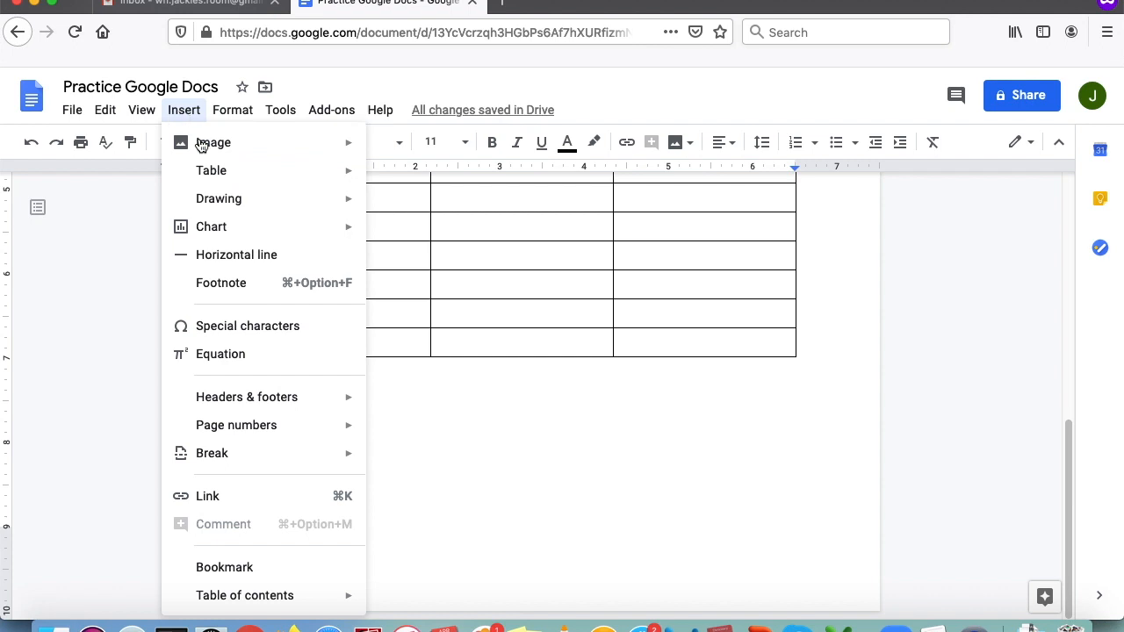
{"action": "mouse_move", "coordinate": [221, 202]}
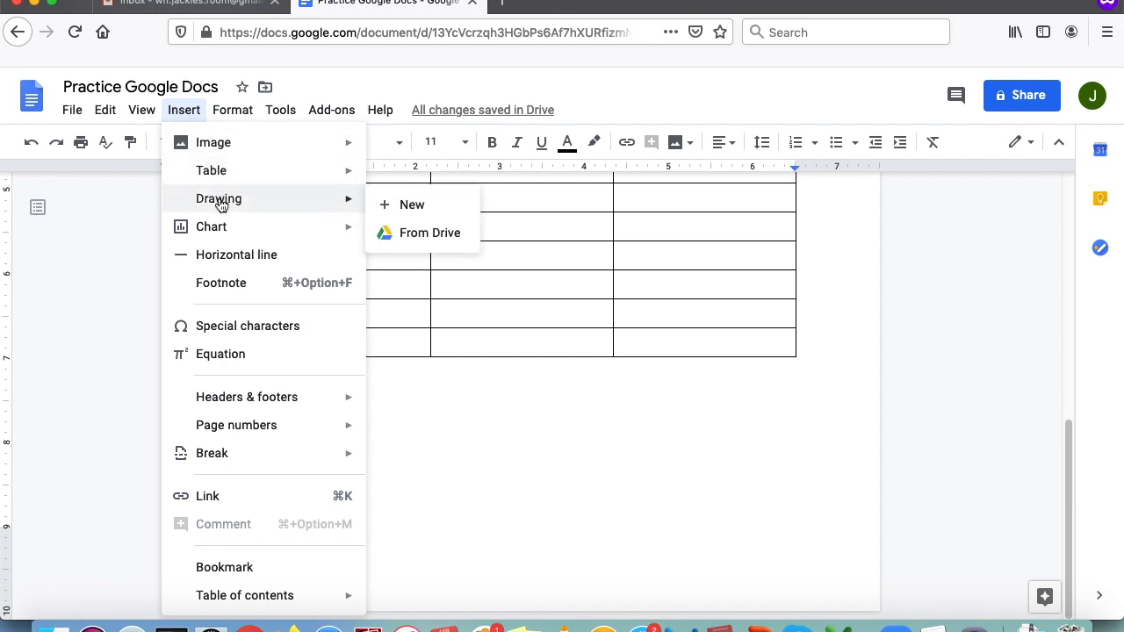
{"action": "left_click", "coordinate": [415, 207]}
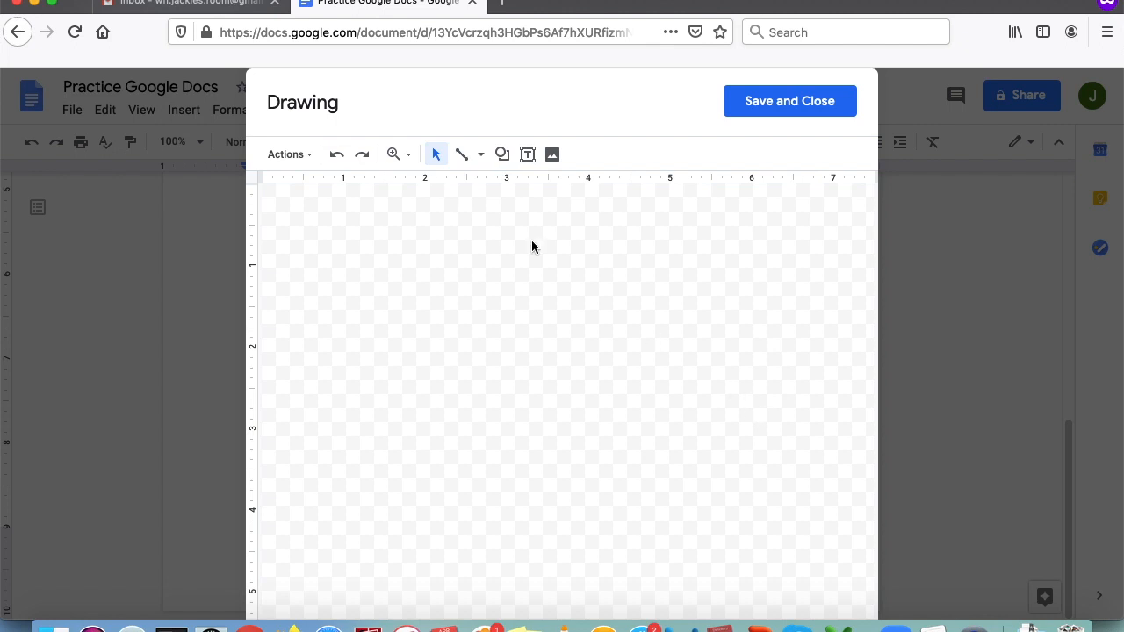
{"action": "left_click", "coordinate": [503, 155]}
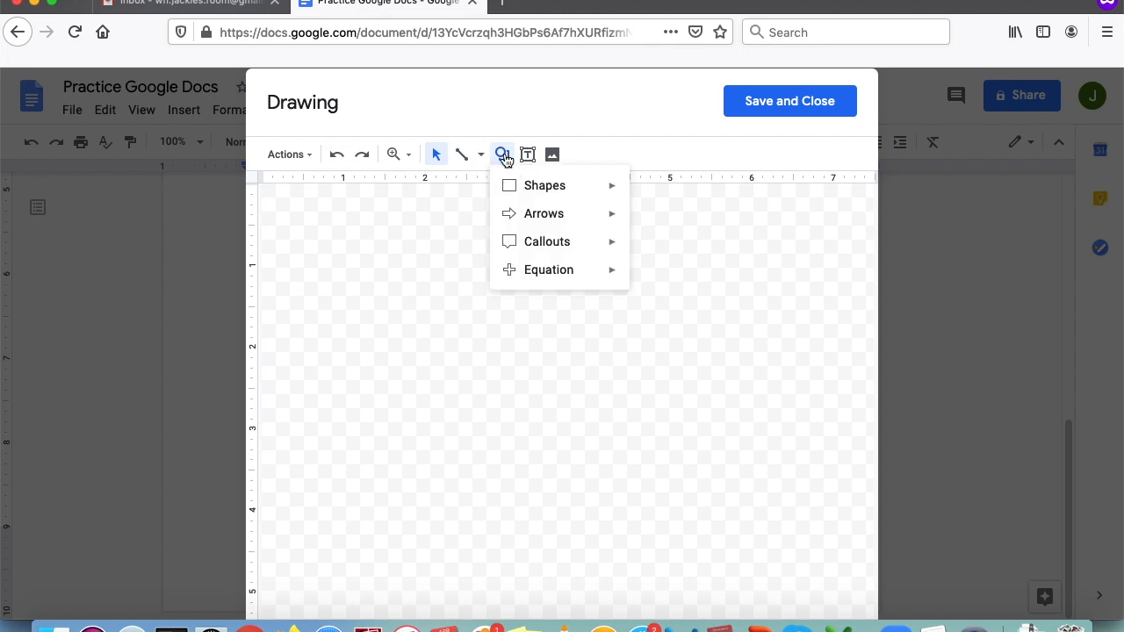
{"action": "mouse_move", "coordinate": [528, 188]}
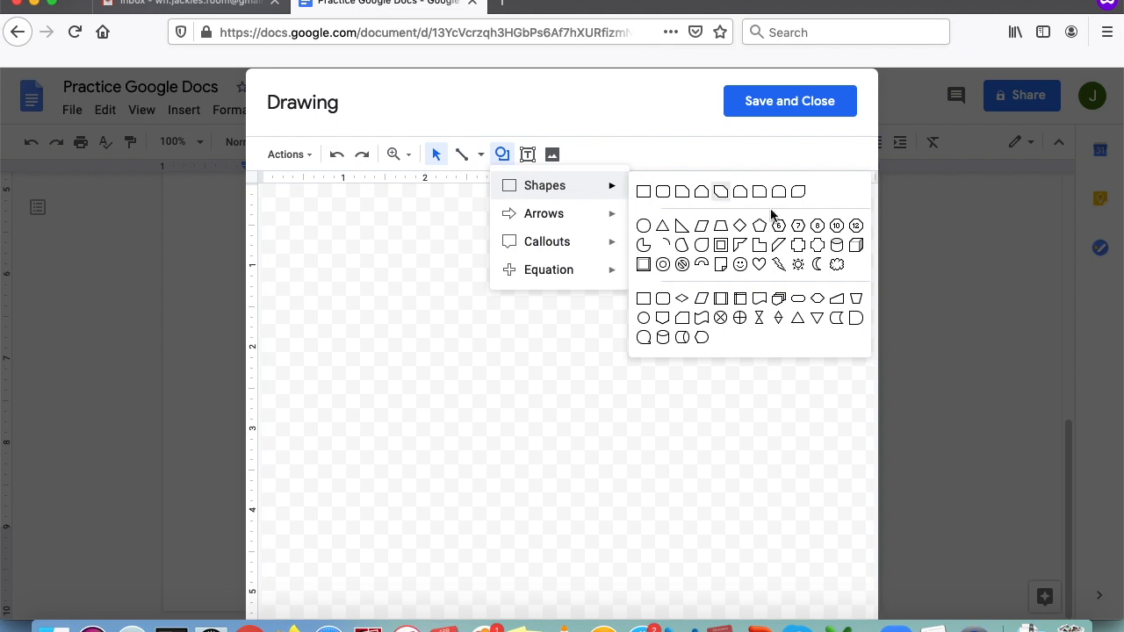
{"action": "left_click", "coordinate": [836, 265]}
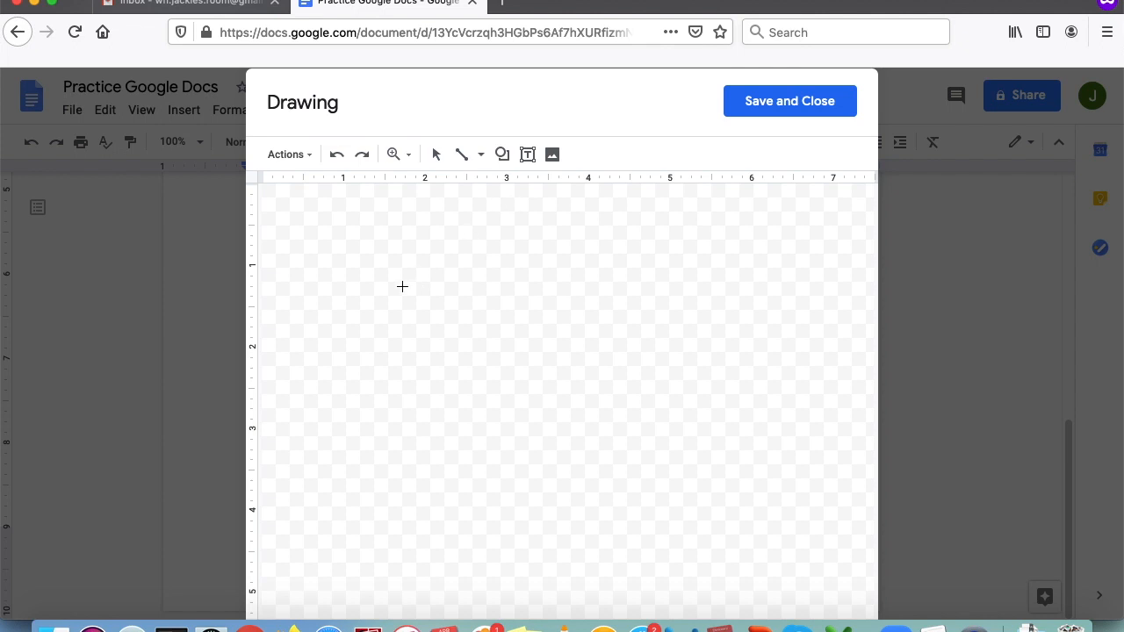
{"action": "left_click", "coordinate": [379, 260]}
{"action": "left_click_drag", "start_coordinate": [378, 260], "coordinate": [675, 424]}
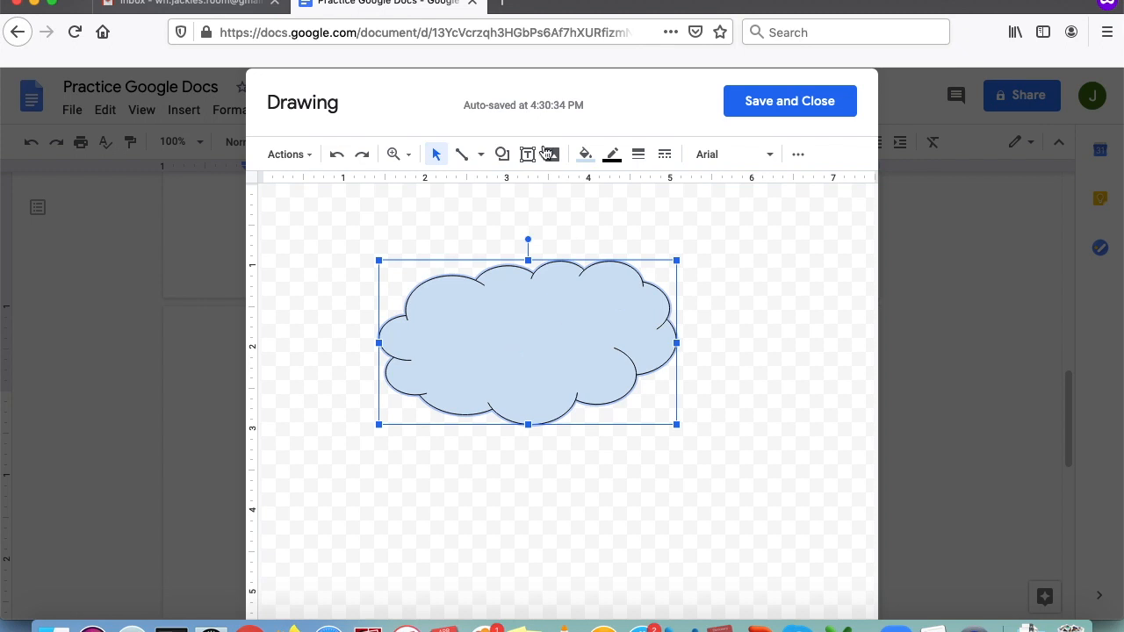
- Give the cloud a transparent fill and light cyan border, then save and close the drawing
{"action": "left_click", "coordinate": [585, 156]}
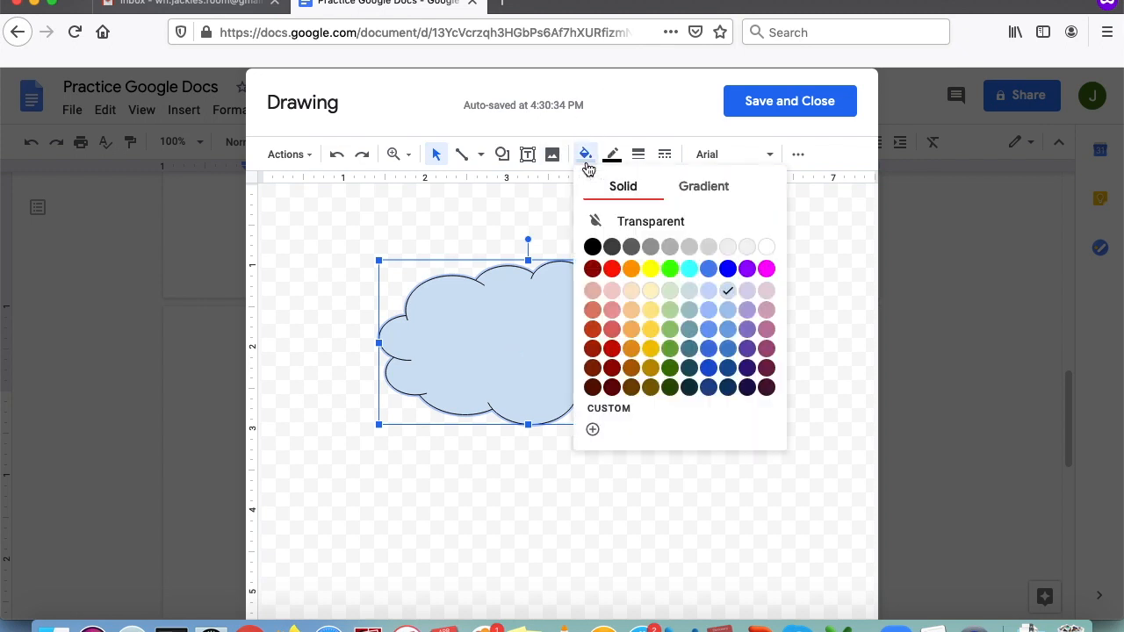
{"action": "left_click", "coordinate": [642, 223]}
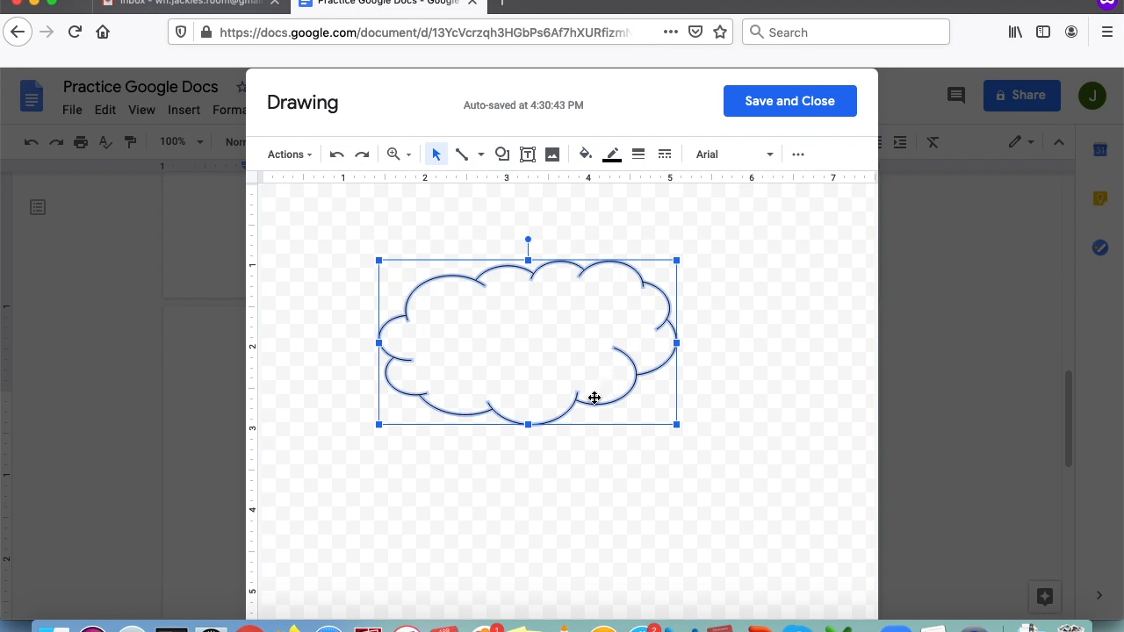
{"action": "left_click", "coordinate": [613, 156]}
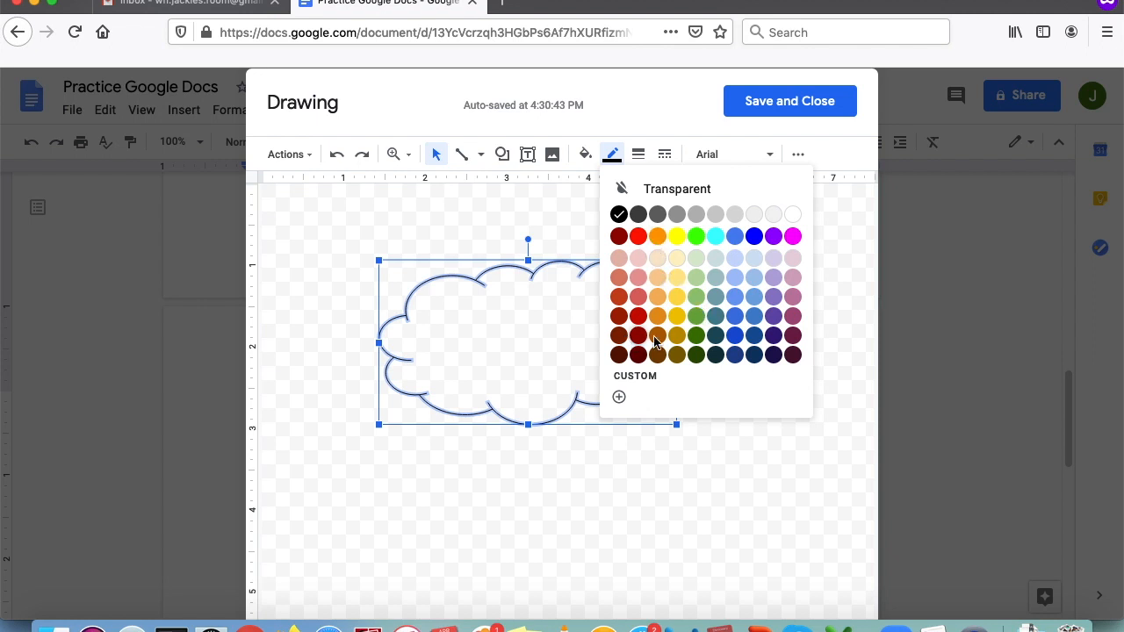
{"action": "left_click", "coordinate": [716, 255]}
{"action": "left_click", "coordinate": [614, 158]}
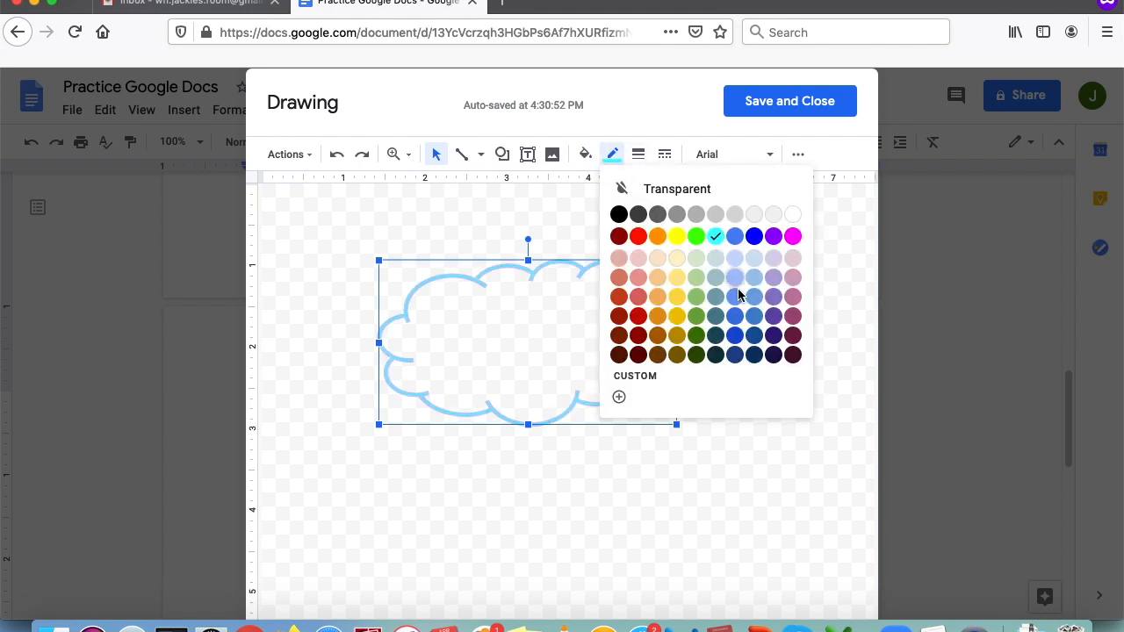
{"action": "left_click", "coordinate": [717, 238]}
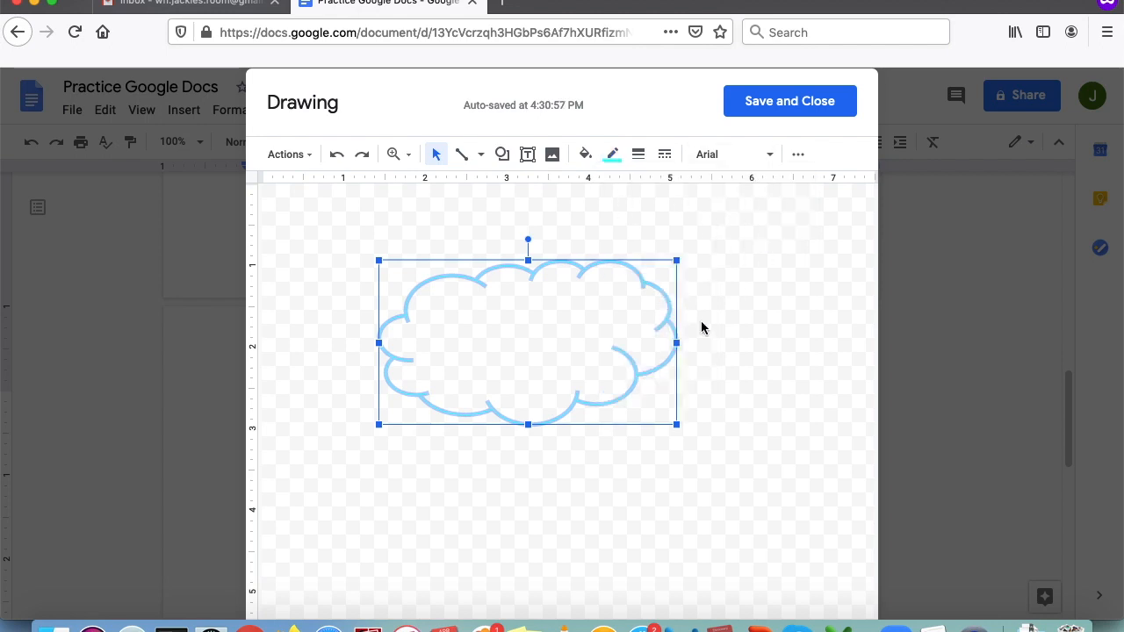
{"action": "left_click", "coordinate": [741, 370]}
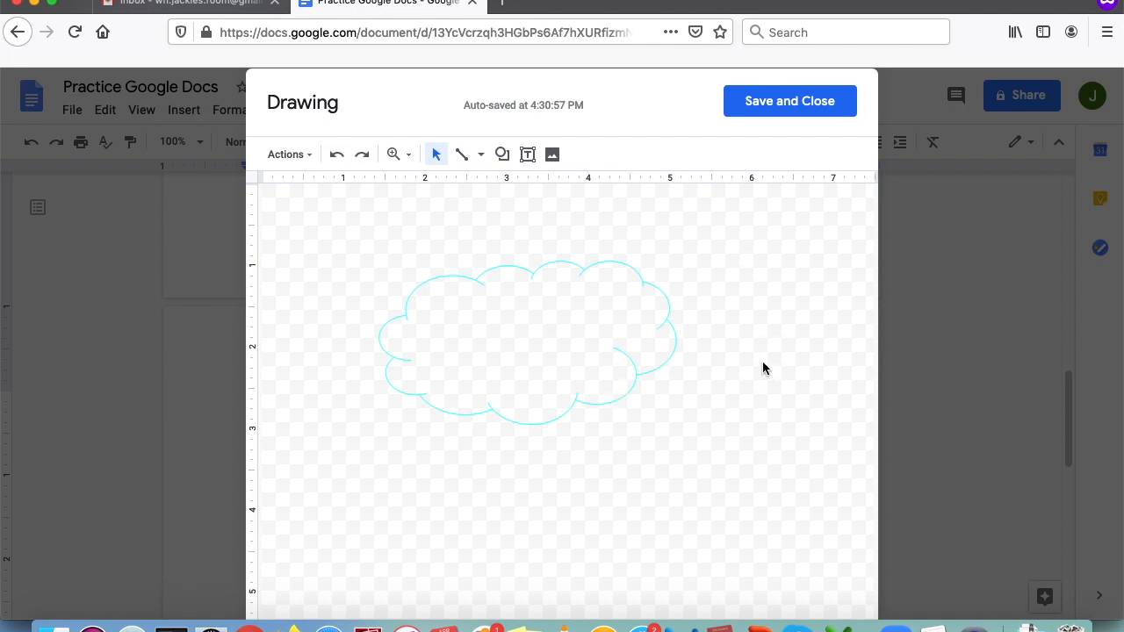
{"action": "left_click", "coordinate": [570, 356]}
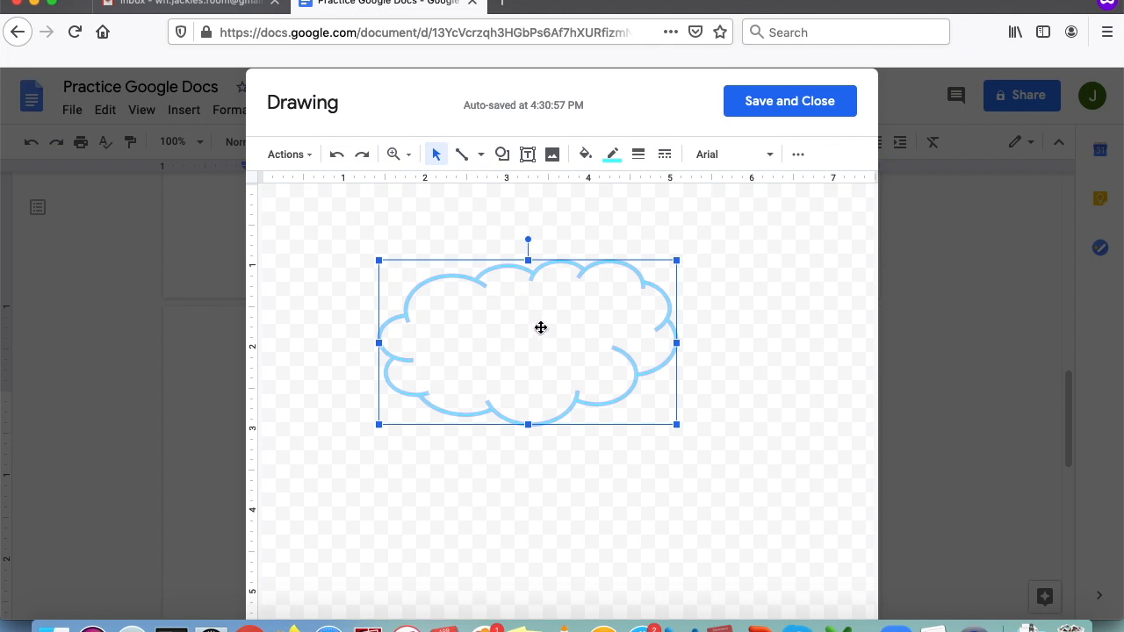
{"action": "left_click", "coordinate": [761, 325]}
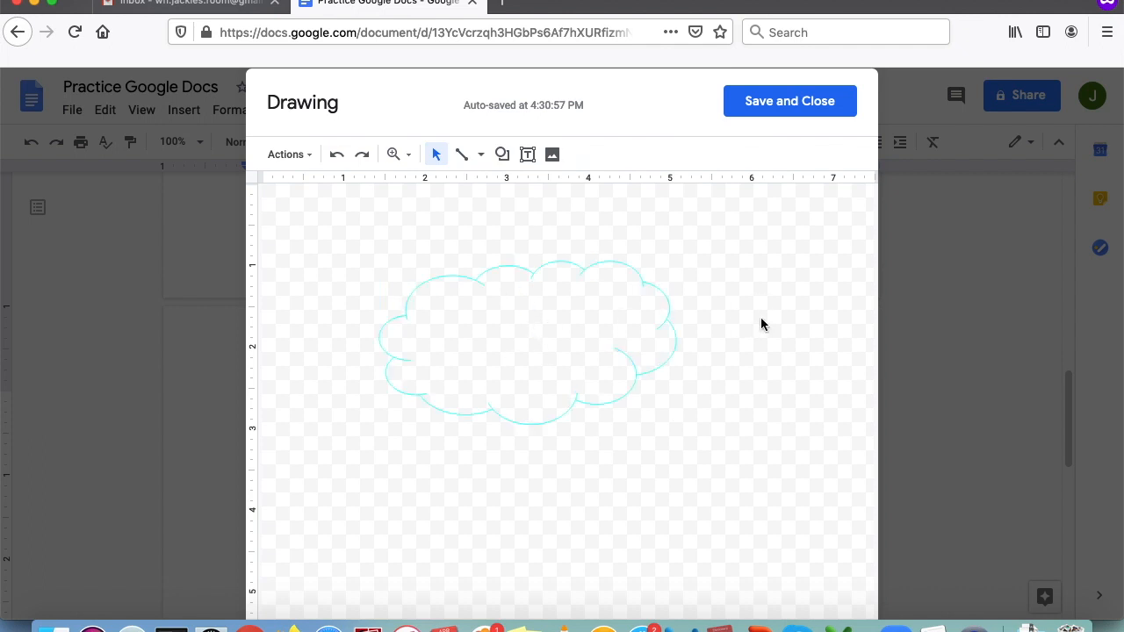
{"action": "left_click", "coordinate": [764, 107]}
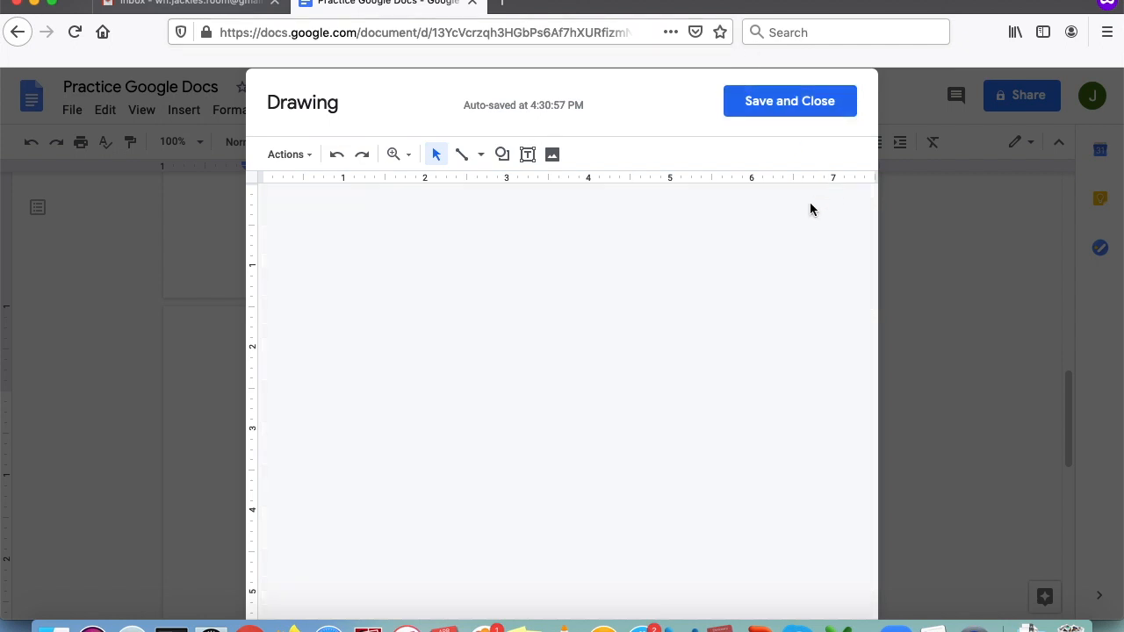
- Open another blank drawing with Insert > Drawing > New and pick the Text box tool
{"action": "scroll", "coordinate": [688, 469], "scroll_direction": "down", "scroll_amount": 5}
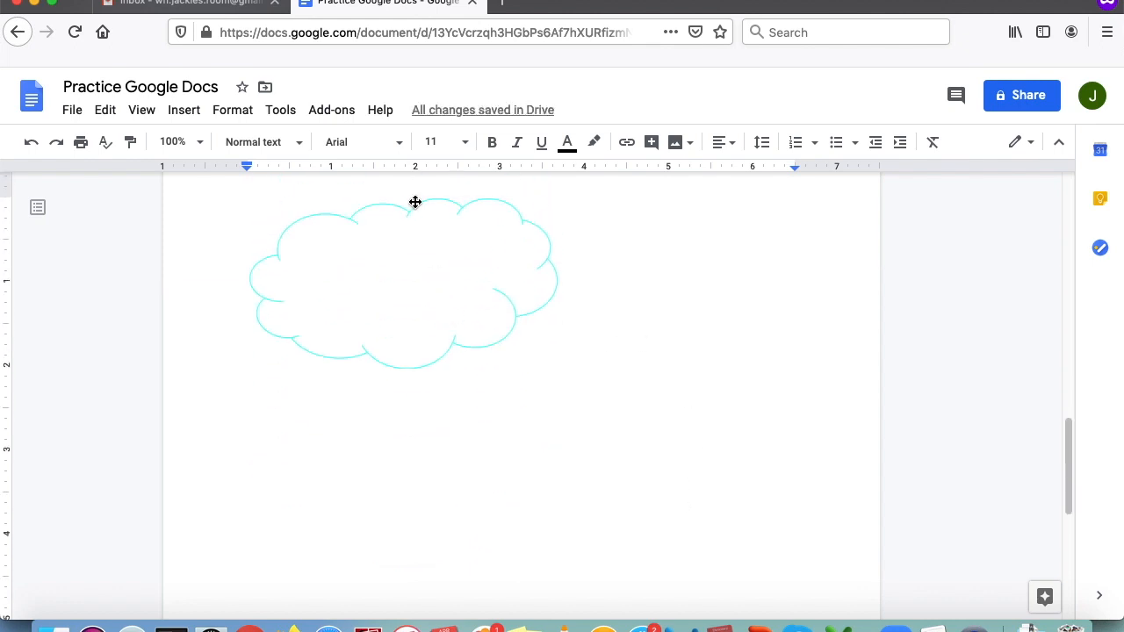
{"action": "left_click", "coordinate": [184, 110]}
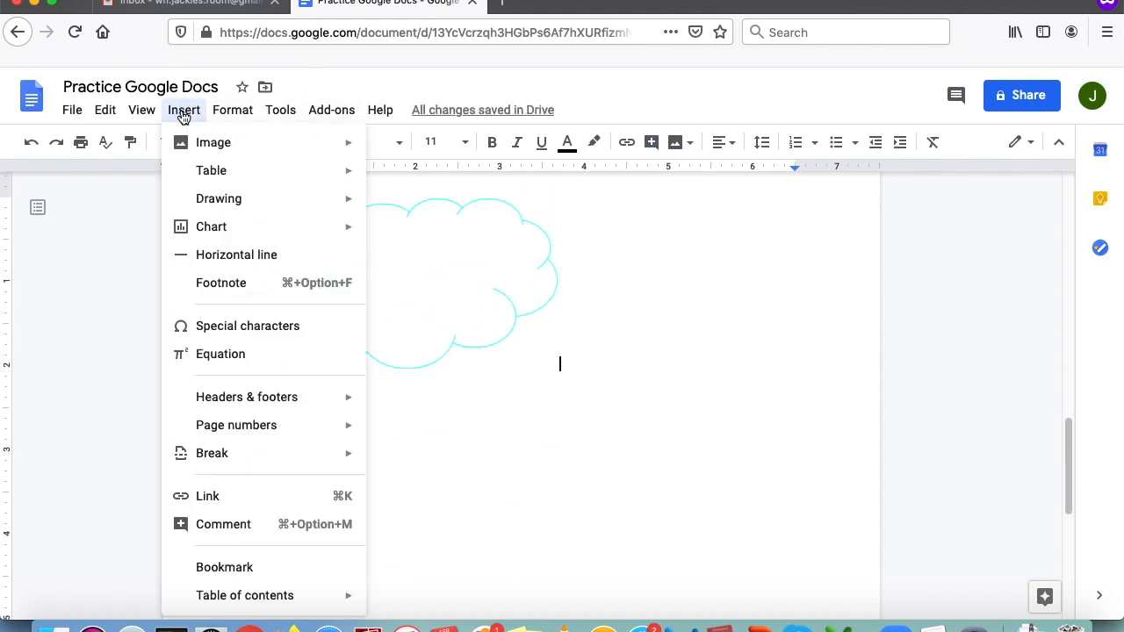
{"action": "mouse_move", "coordinate": [238, 207]}
{"action": "left_click", "coordinate": [388, 210]}
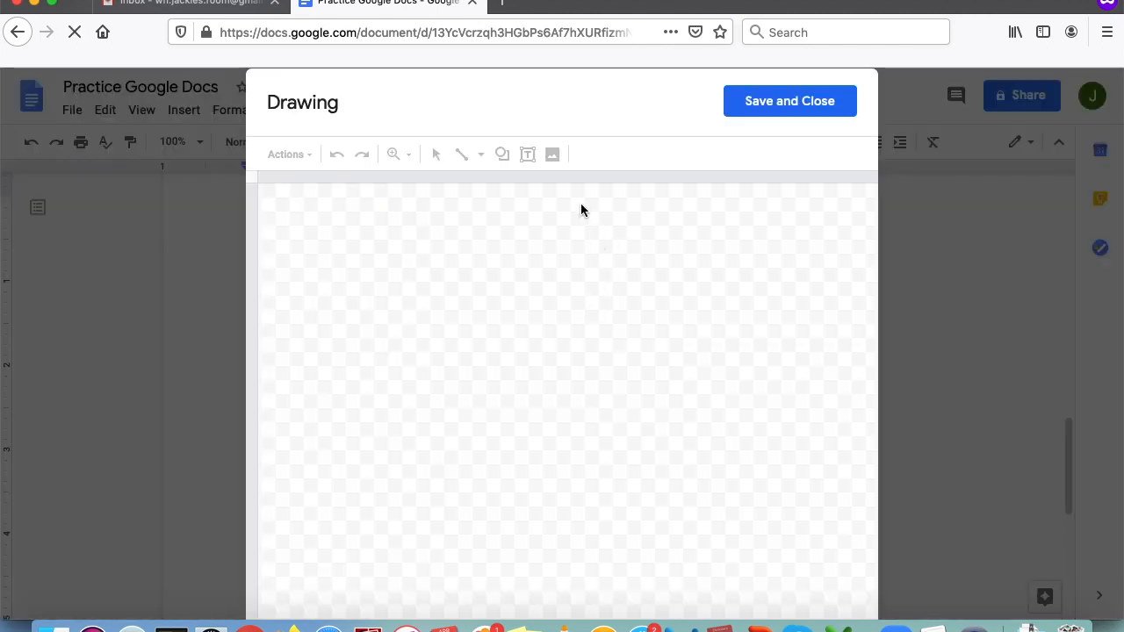
{"action": "left_click", "coordinate": [527, 155]}
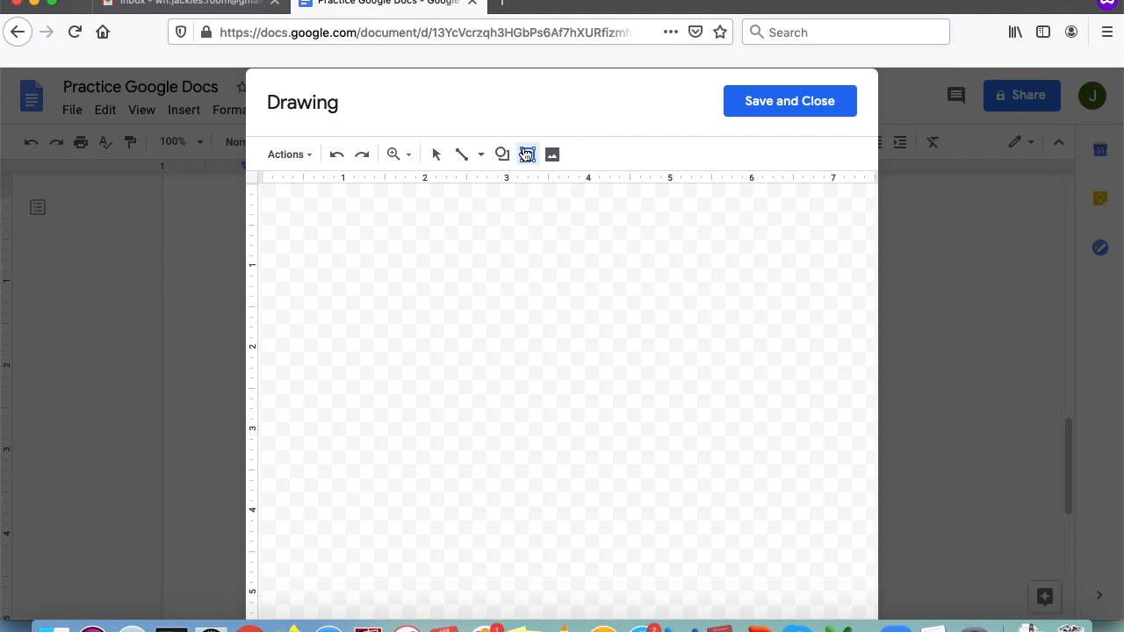
- Draw a text box reading 'Wellesley Free Library' and set it in the Caveat font
{"action": "left_click", "coordinate": [402, 267]}
{"action": "left_click_drag", "start_coordinate": [402, 267], "coordinate": [660, 395]}
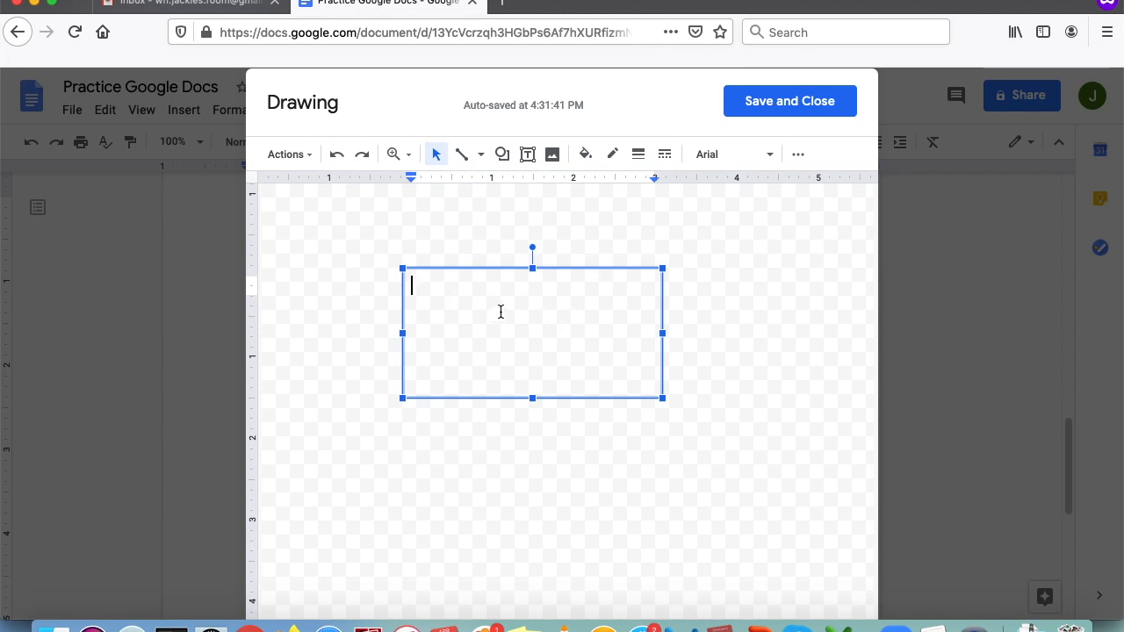
{"action": "type", "text": "Wellesley Free Library"}
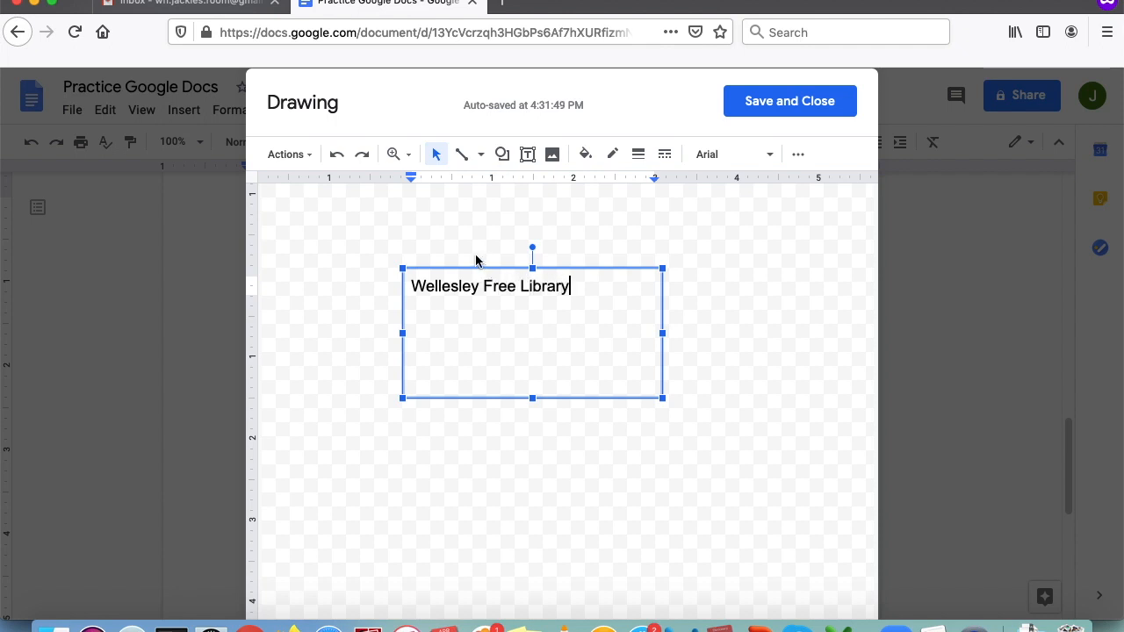
{"action": "left_click_drag", "start_coordinate": [584, 294], "coordinate": [413, 294]}
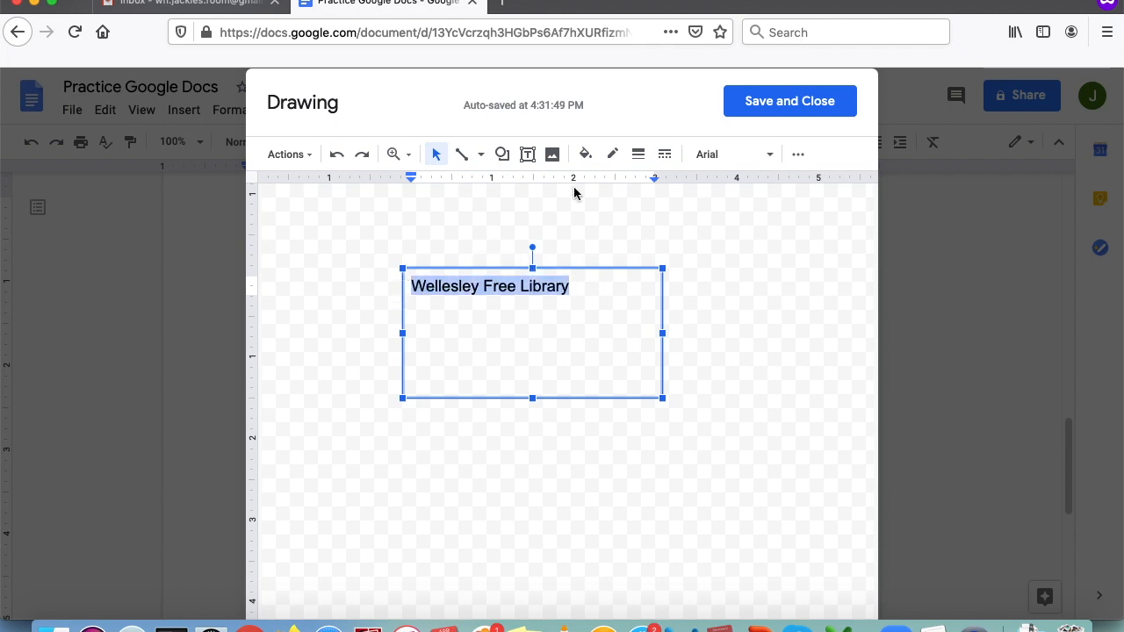
{"action": "left_click", "coordinate": [765, 167]}
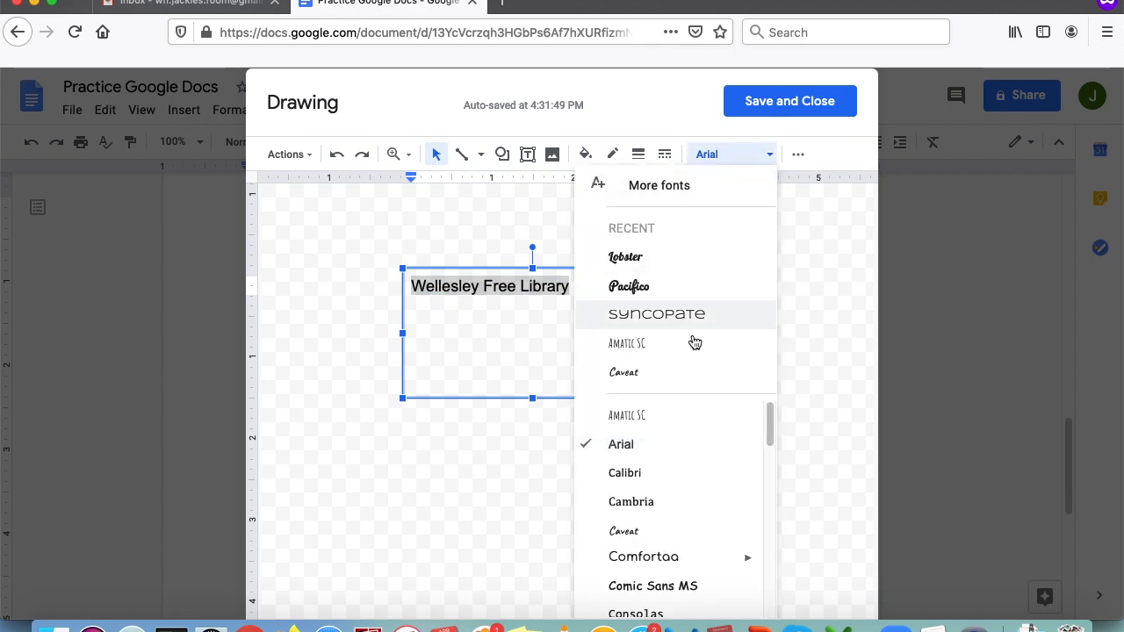
{"action": "scroll", "coordinate": [672, 423], "scroll_direction": "down", "scroll_amount": 3}
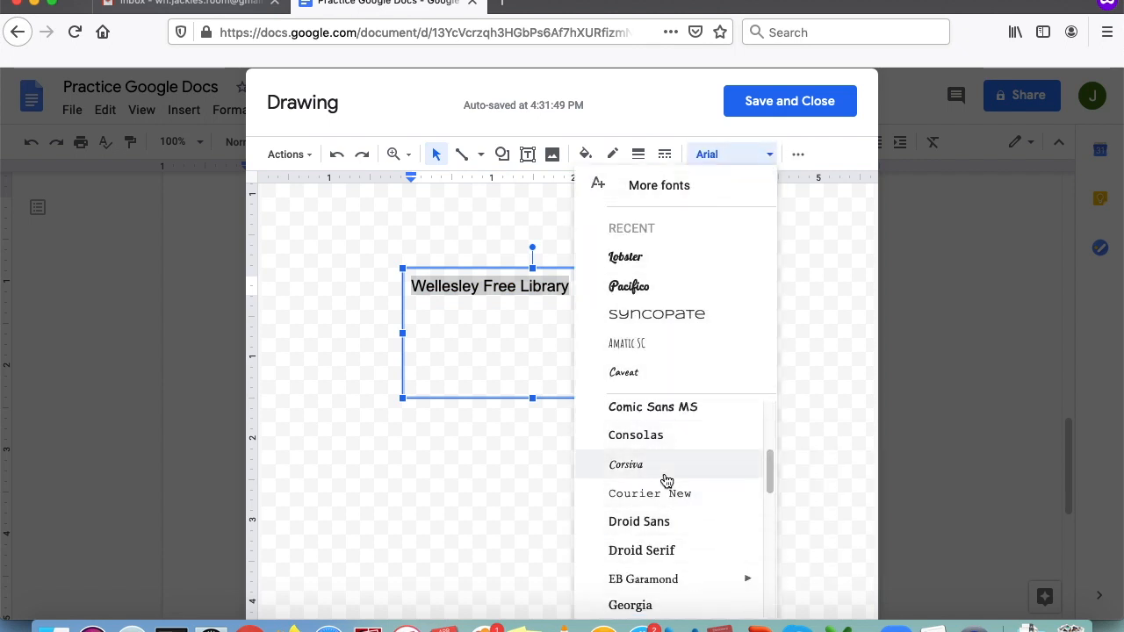
{"action": "scroll", "coordinate": [689, 523], "scroll_direction": "down", "scroll_amount": 3}
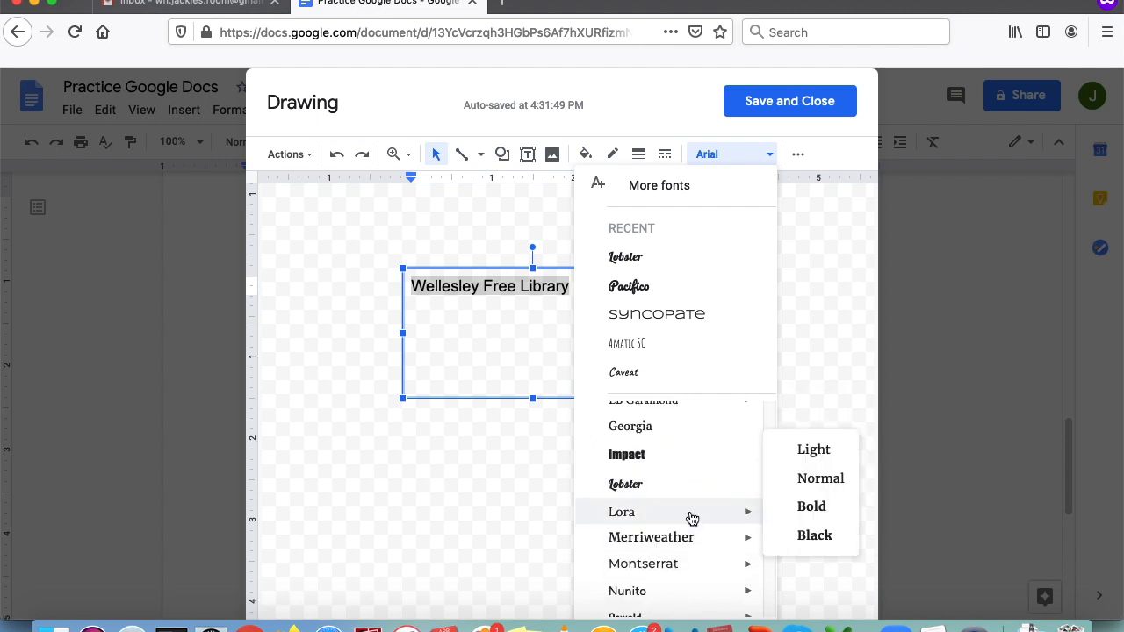
{"action": "scroll", "coordinate": [671, 503], "scroll_direction": "up", "scroll_amount": 6}
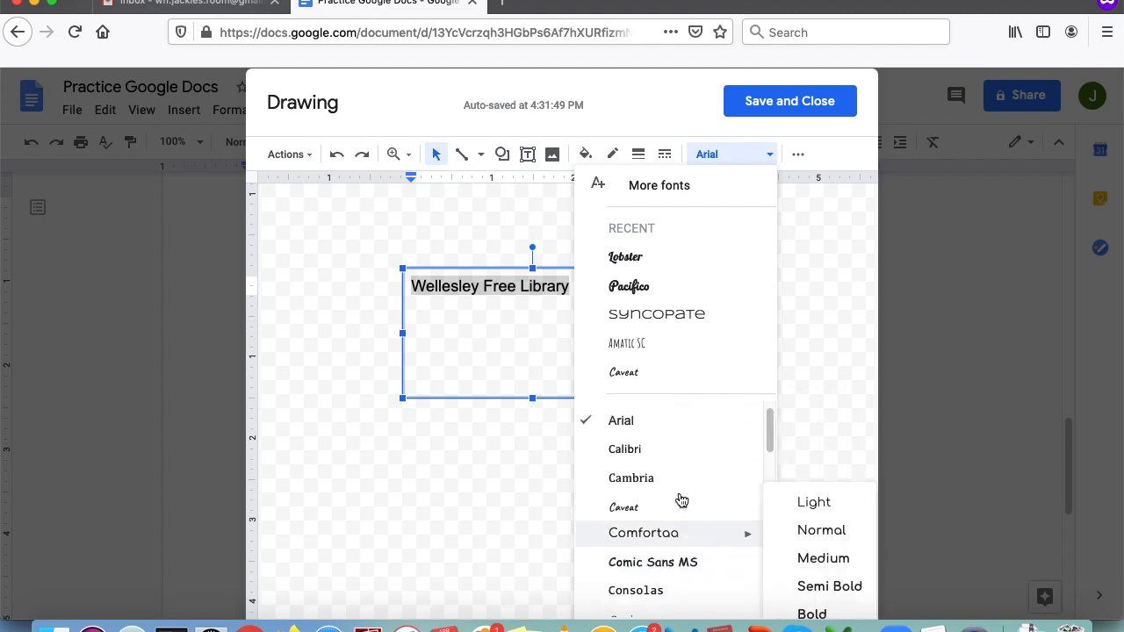
{"action": "left_click", "coordinate": [655, 533]}
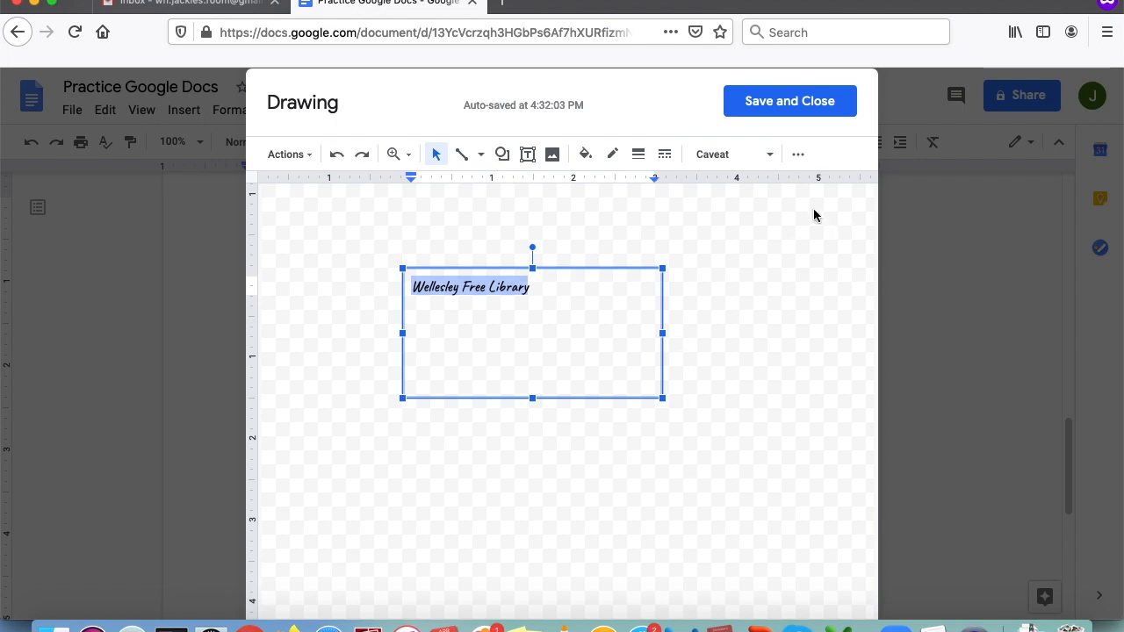
- Centre the heading and set its font size to 30 points
{"action": "left_click", "coordinate": [798, 154]}
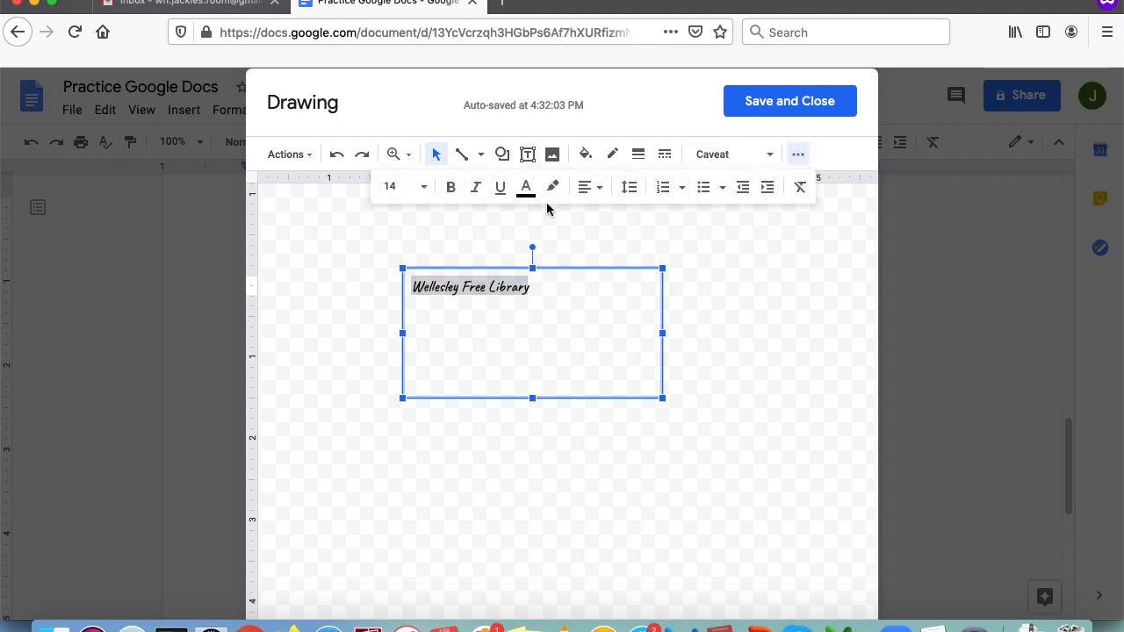
{"action": "left_click", "coordinate": [407, 186]}
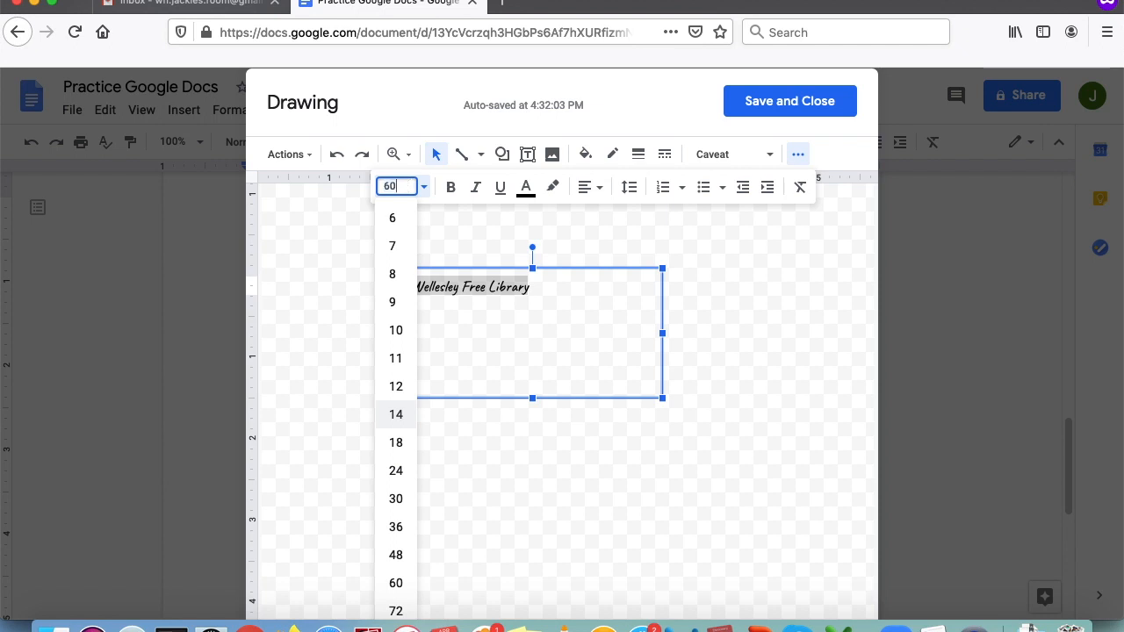
{"action": "key", "text": "Return"}
{"action": "left_click", "coordinate": [587, 186]}
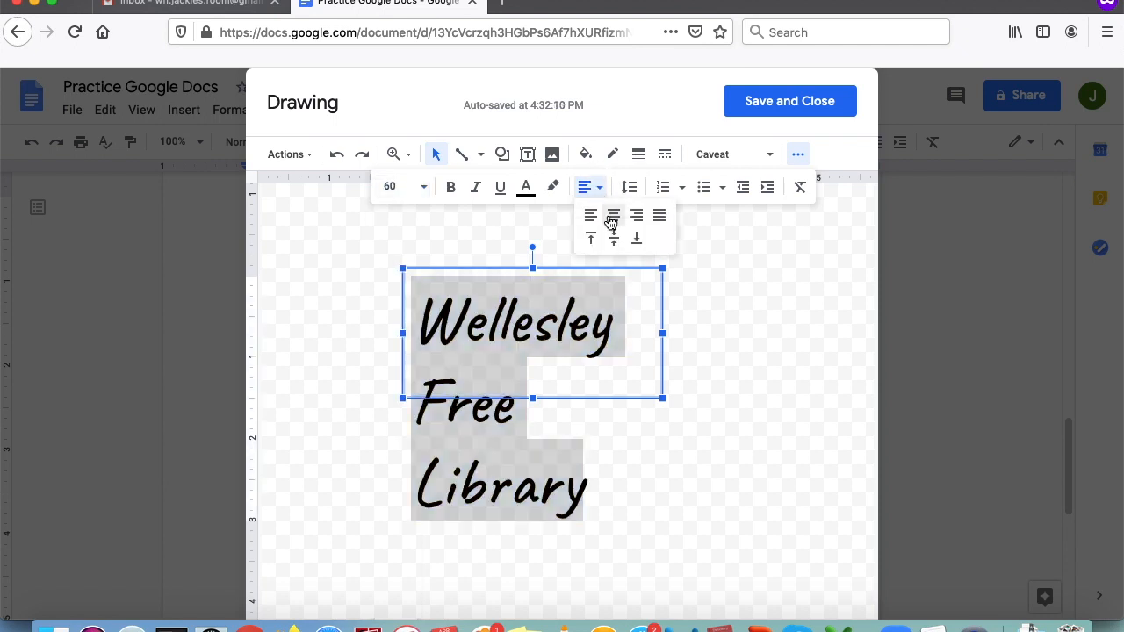
{"action": "left_click", "coordinate": [612, 220]}
{"action": "left_click", "coordinate": [404, 188]}
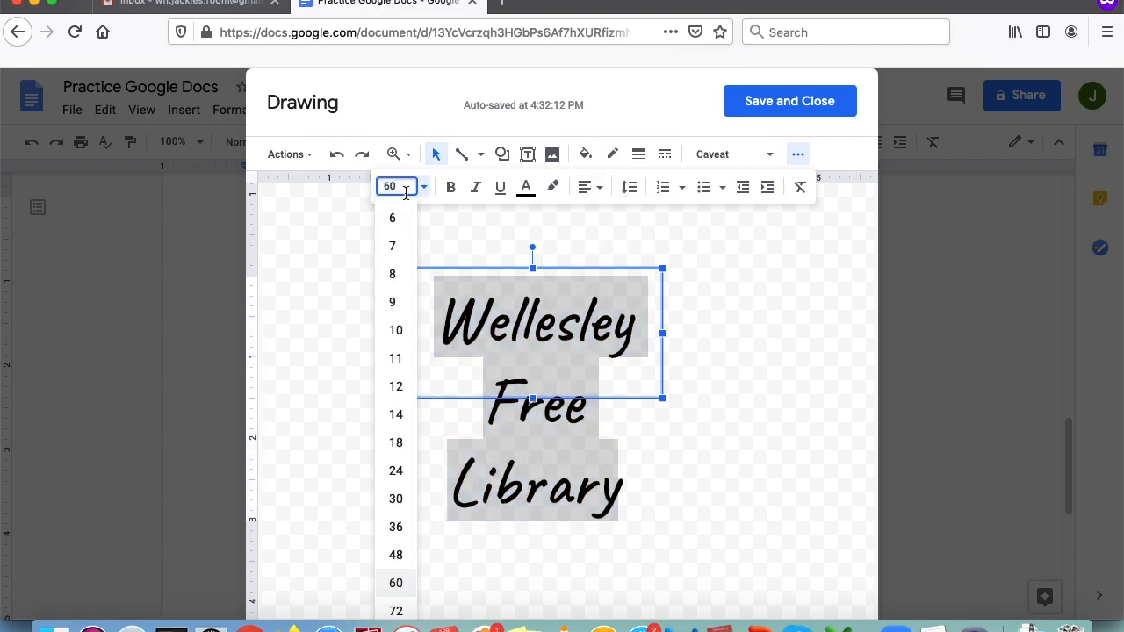
{"action": "type", "text": "30"}
{"action": "key", "text": "Return"}
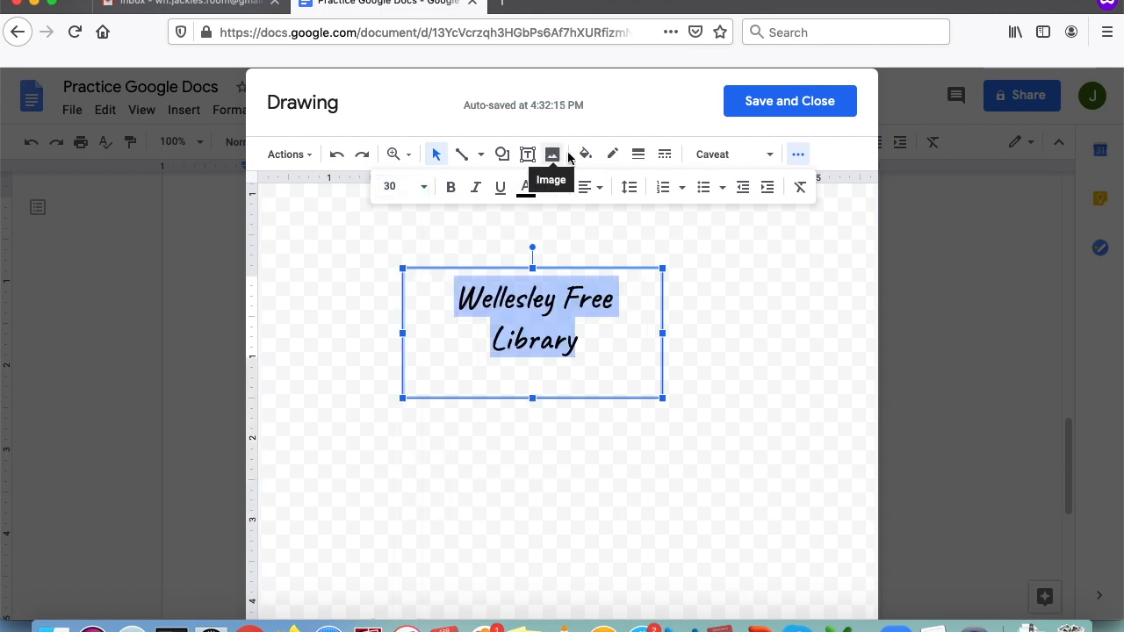
- Colour the heading blue and resize the box so it fits on one line
{"action": "left_click", "coordinate": [527, 190]}
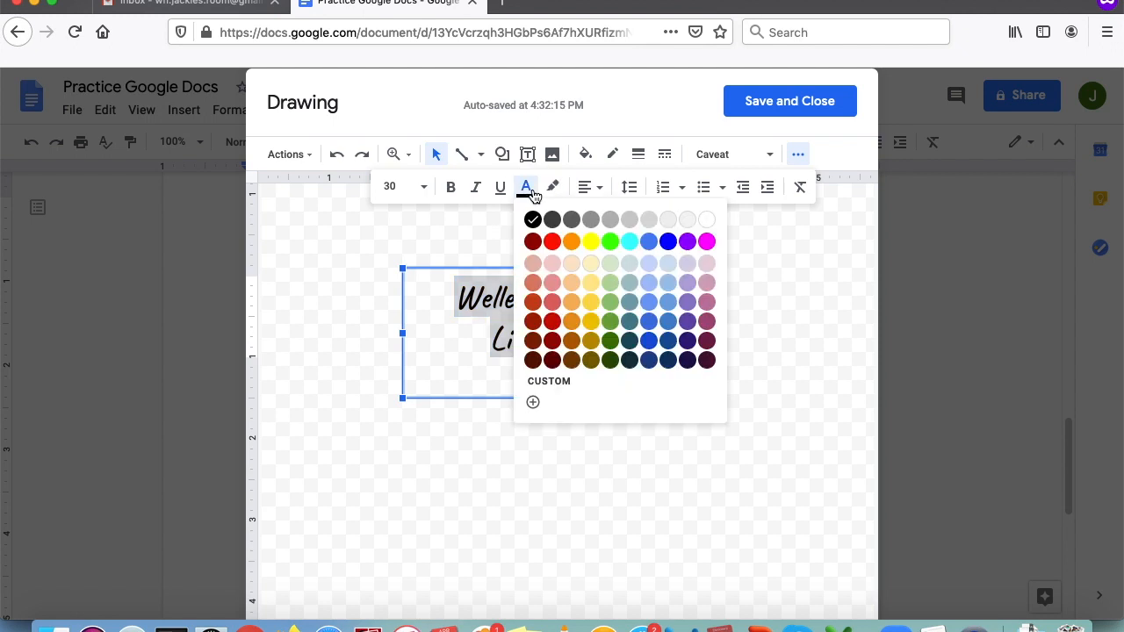
{"action": "left_click", "coordinate": [669, 243]}
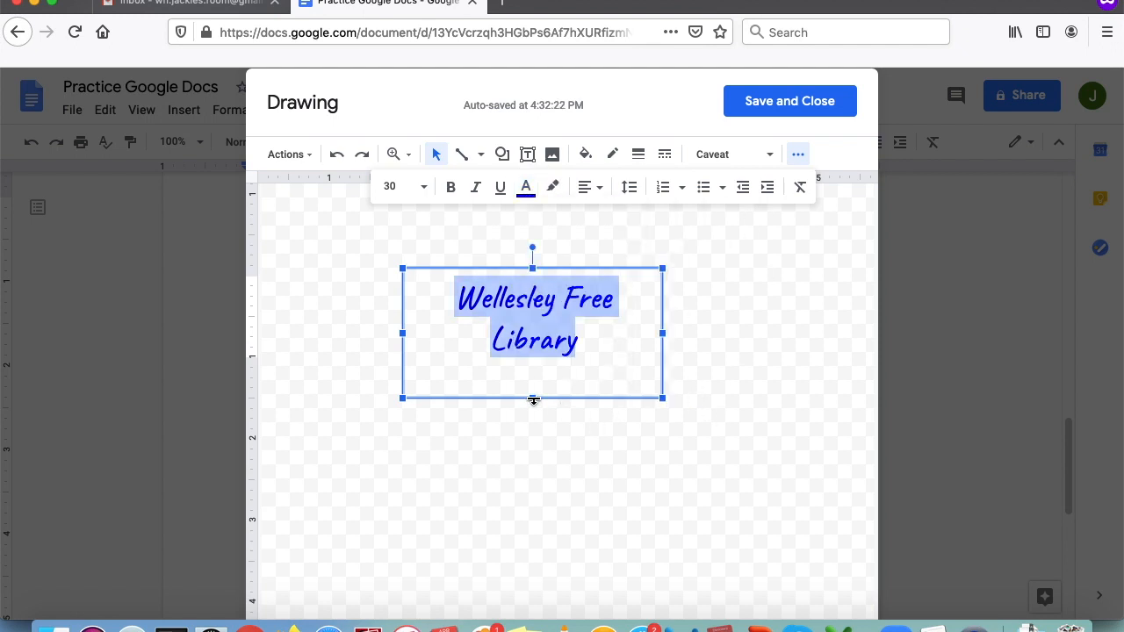
{"action": "left_click_drag", "start_coordinate": [661, 332], "coordinate": [771, 340]}
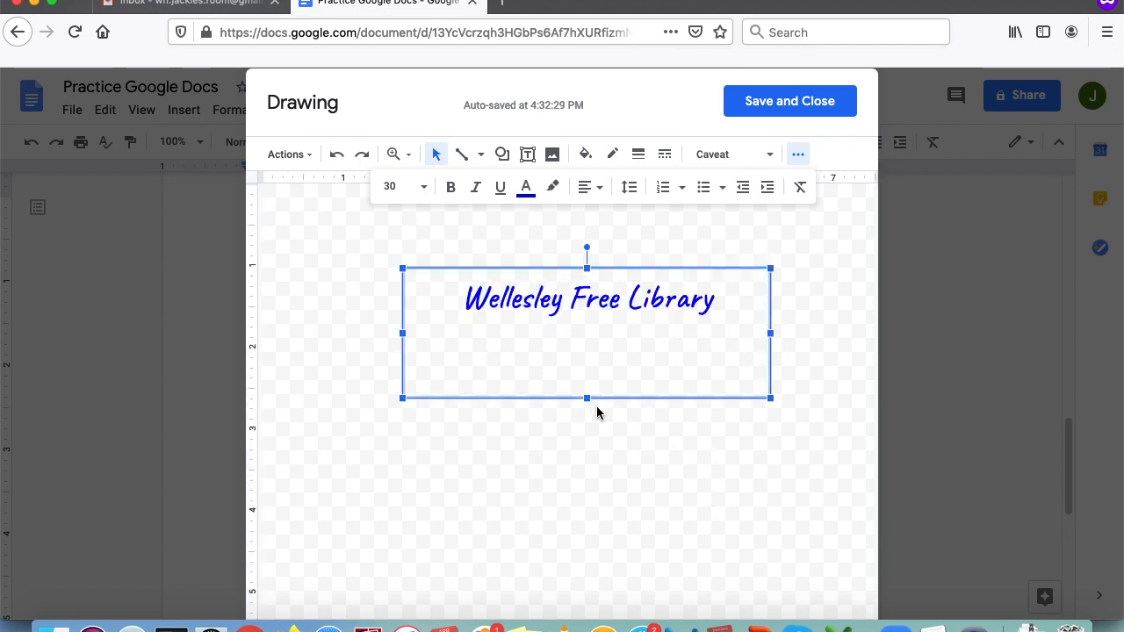
{"action": "left_click_drag", "start_coordinate": [587, 397], "coordinate": [595, 339]}
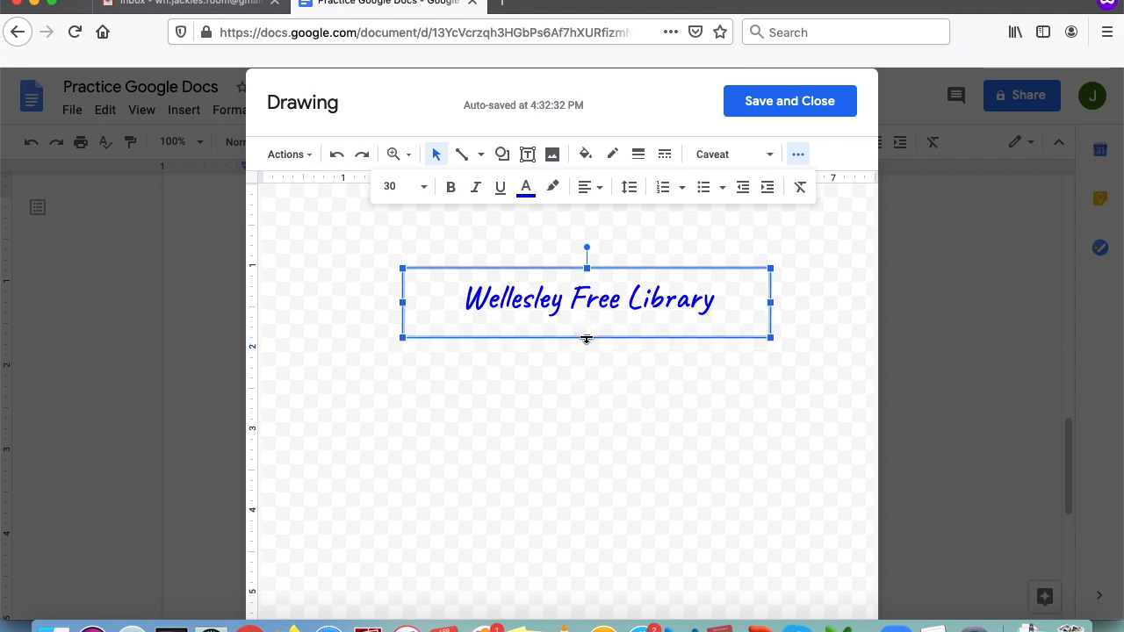
{"action": "left_click", "coordinate": [607, 358]}
- Give the Wellesley Free Library text box a blue border and save the drawing into the document
{"action": "left_click", "coordinate": [620, 304]}
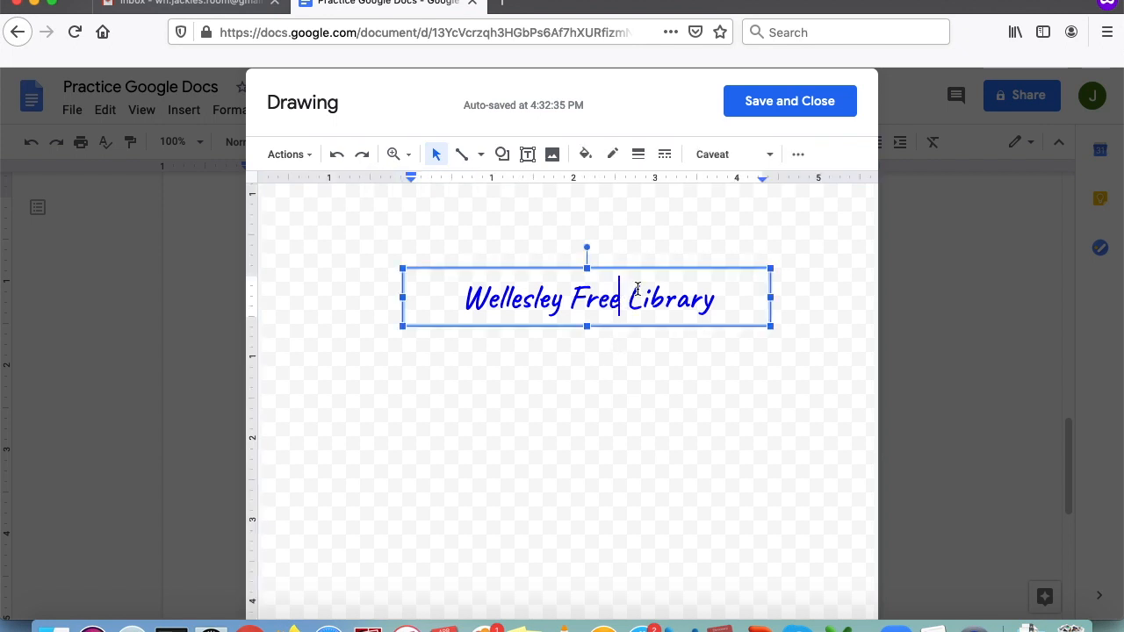
{"action": "left_click", "coordinate": [611, 157]}
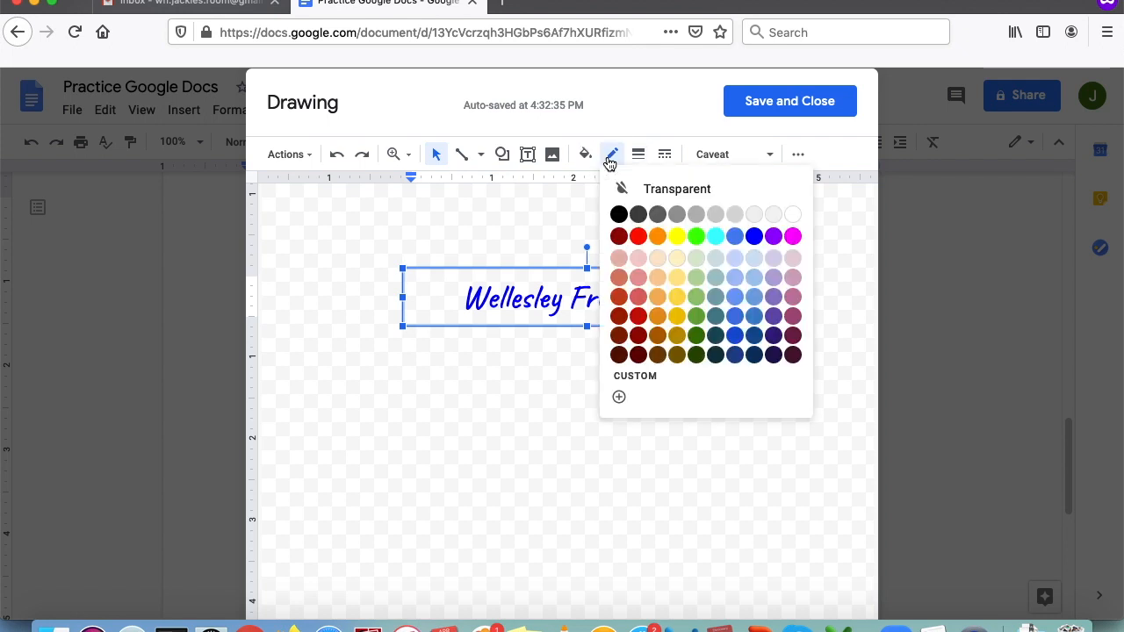
{"action": "left_click", "coordinate": [529, 383]}
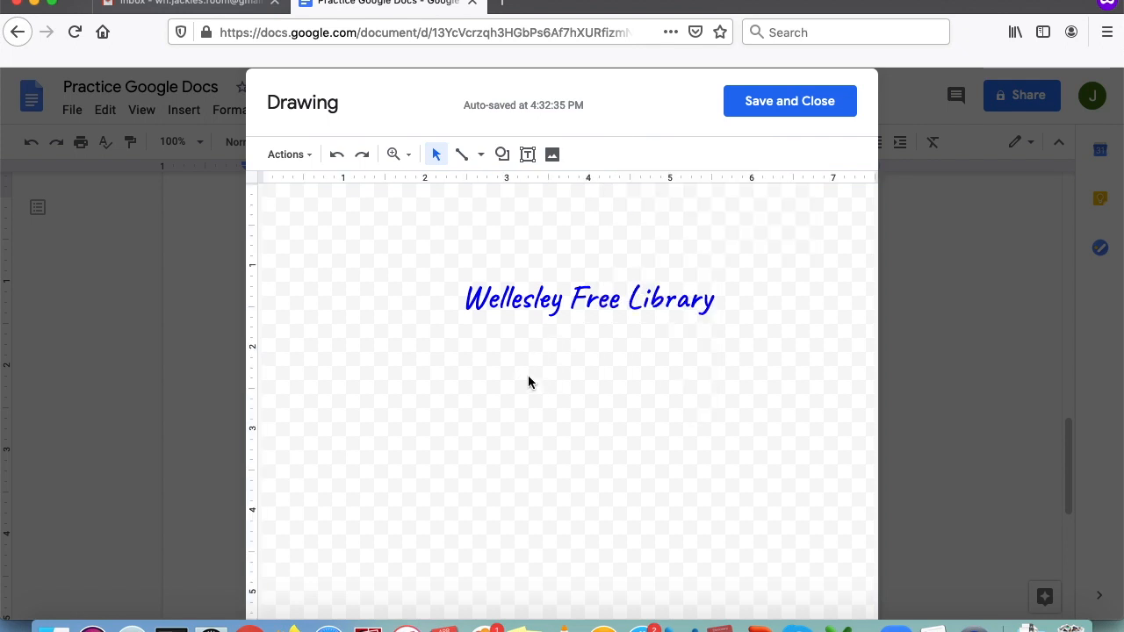
{"action": "left_click", "coordinate": [602, 314]}
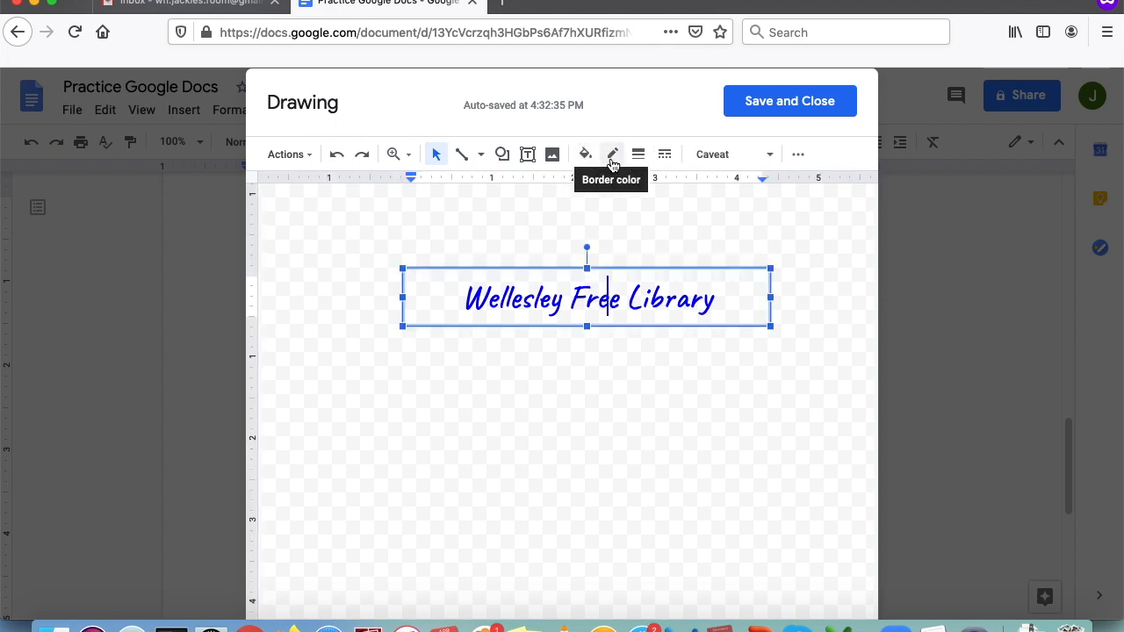
{"action": "left_click", "coordinate": [612, 160]}
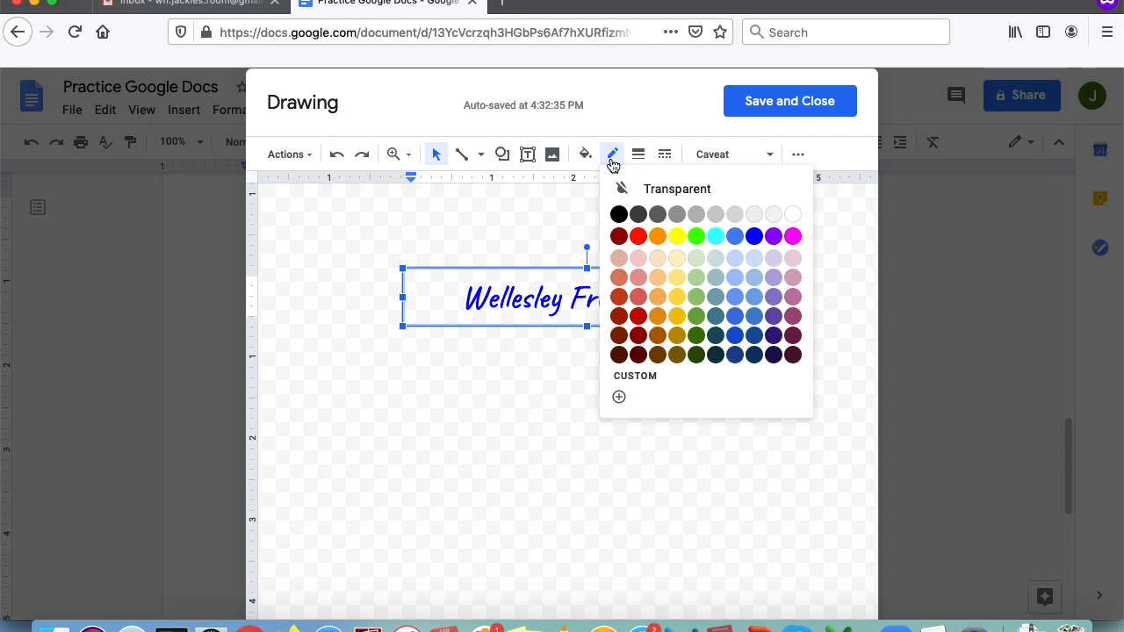
{"action": "left_click", "coordinate": [753, 237]}
{"action": "left_click", "coordinate": [677, 427]}
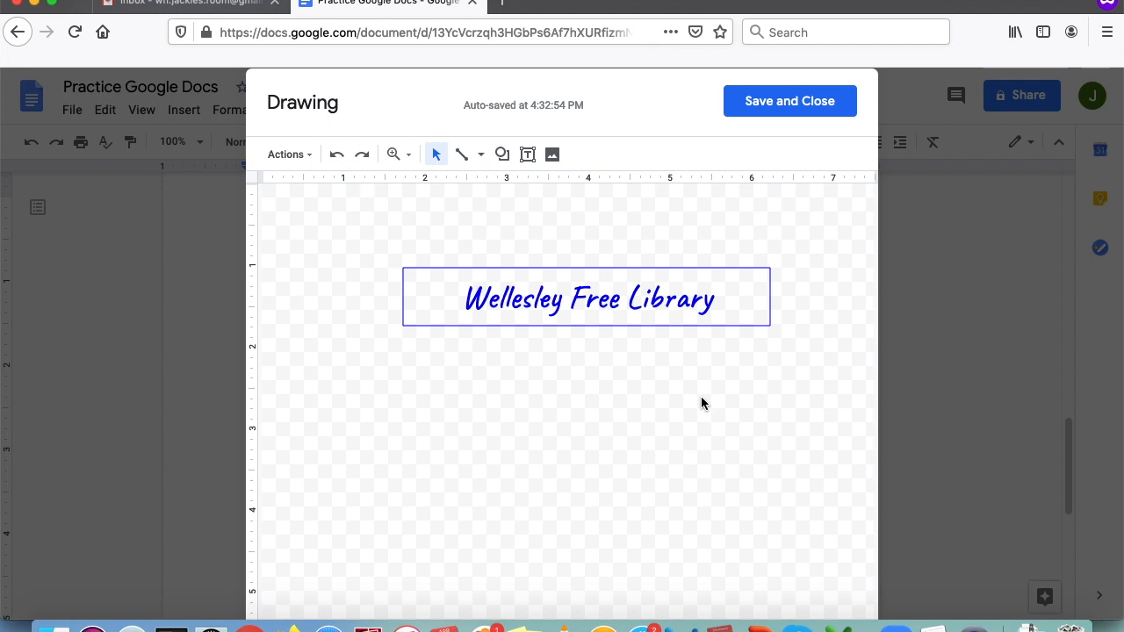
{"action": "left_click", "coordinate": [806, 116]}
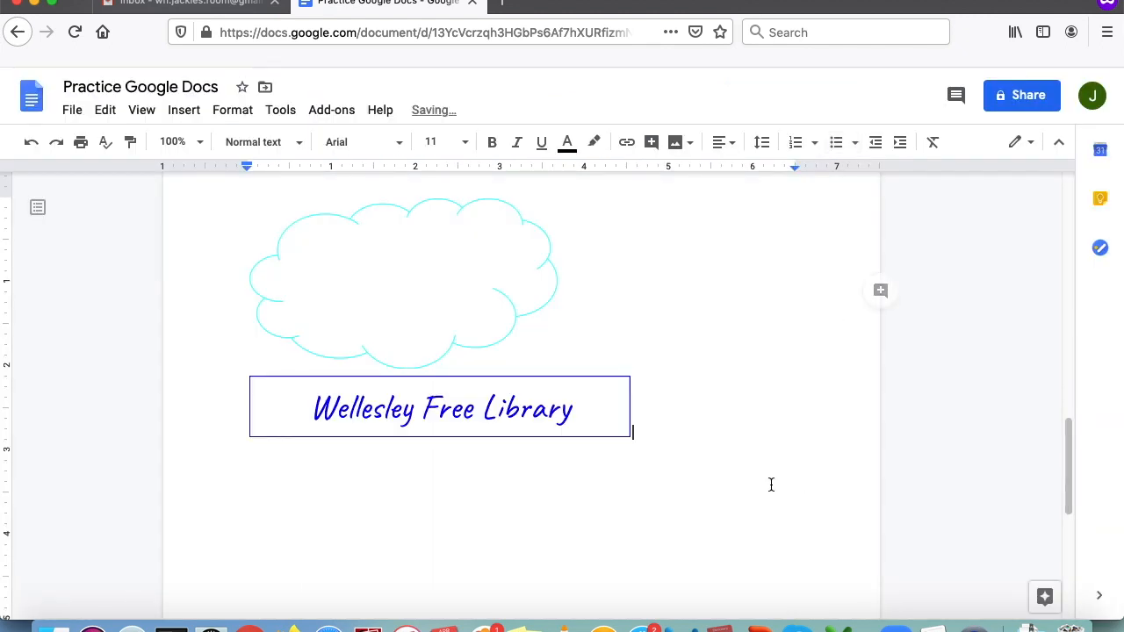
- Add a new line below the library drawing and bring up the Insert > Drawing options
{"action": "scroll", "coordinate": [690, 483], "scroll_direction": "down", "scroll_amount": 2}
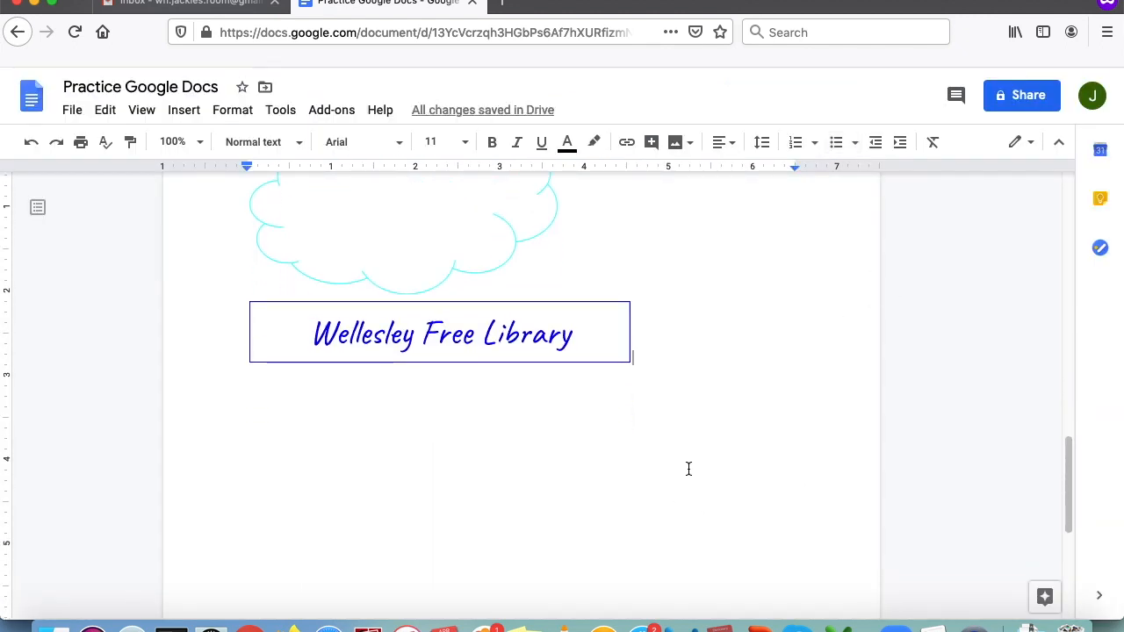
{"action": "key", "text": "Return"}
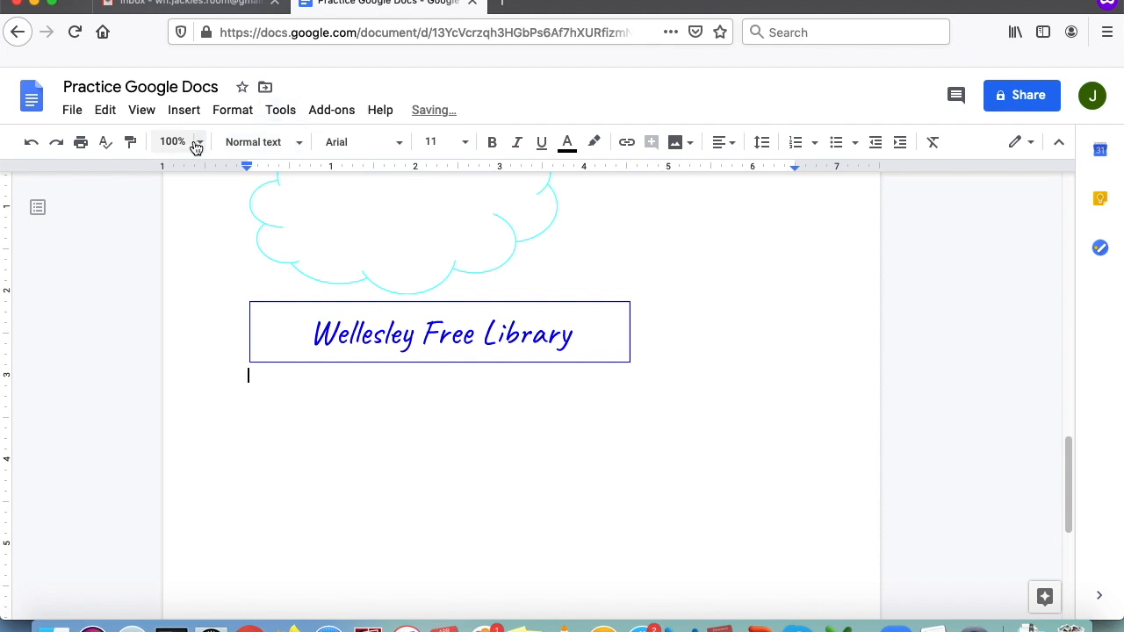
{"action": "left_click", "coordinate": [184, 111]}
{"action": "mouse_move", "coordinate": [220, 206]}
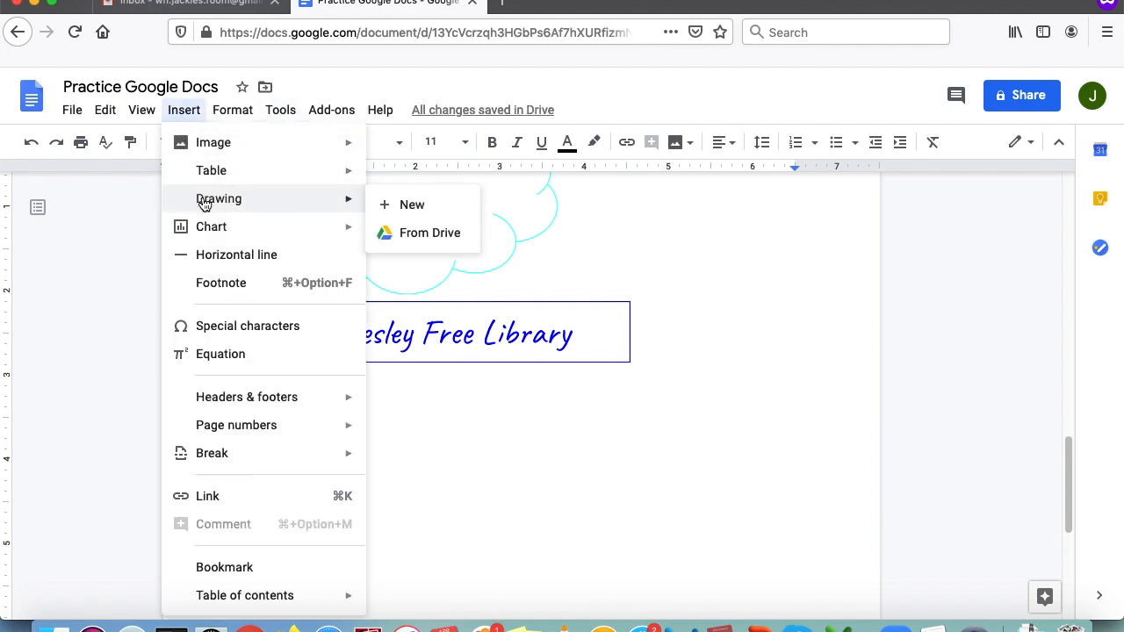
- Start a new drawing and draw an arrow pointing down to the right
{"action": "left_click", "coordinate": [402, 208]}
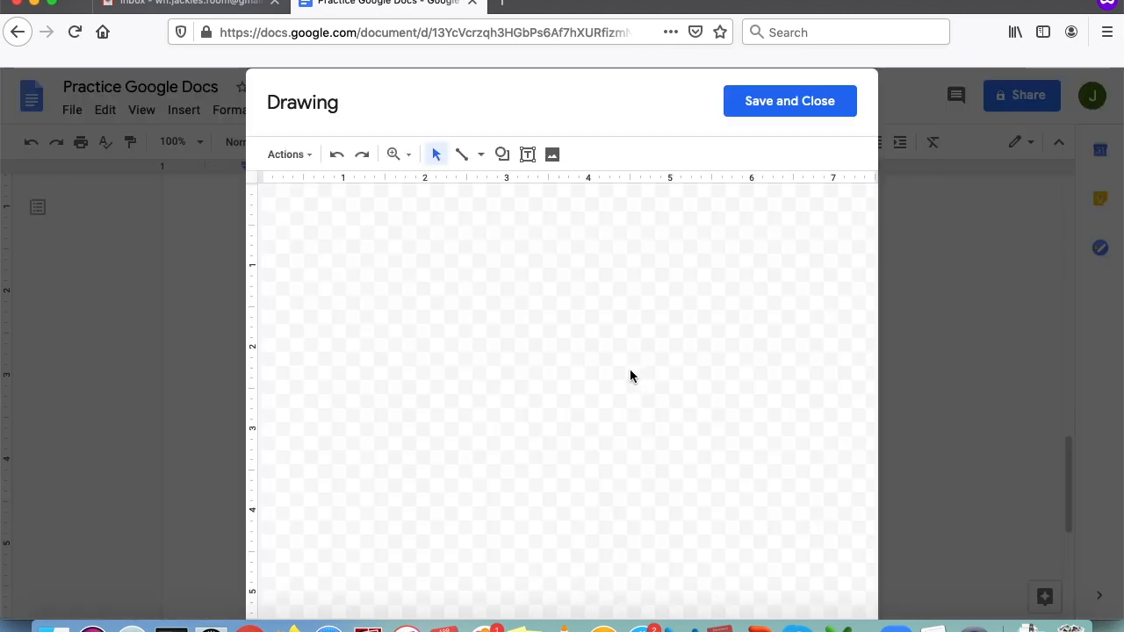
{"action": "left_click", "coordinate": [480, 156]}
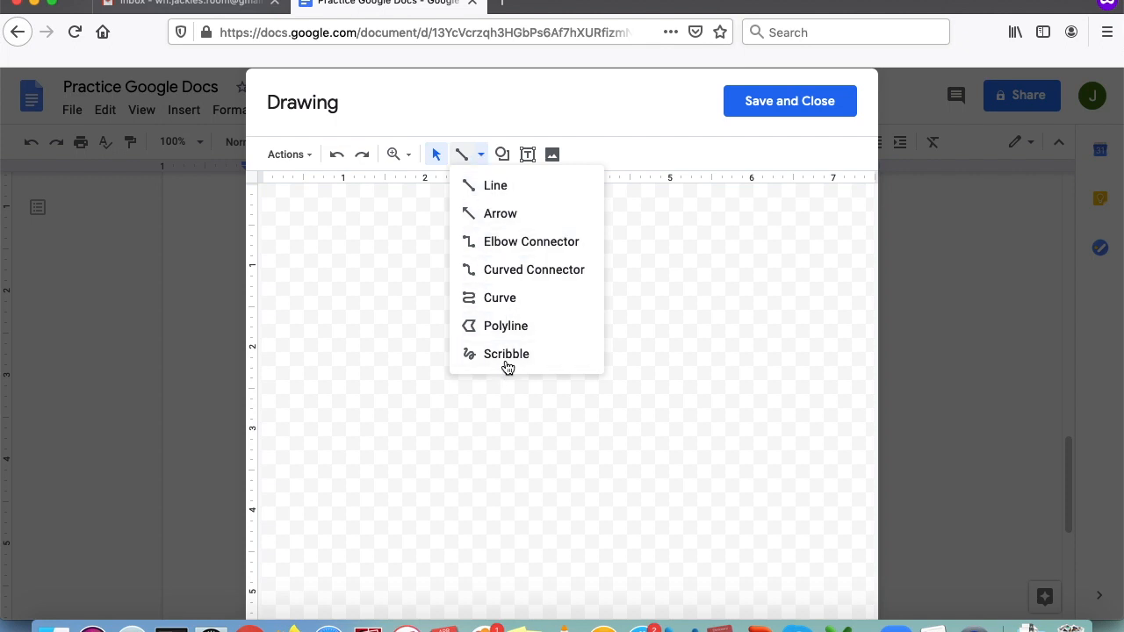
{"action": "left_click", "coordinate": [507, 218]}
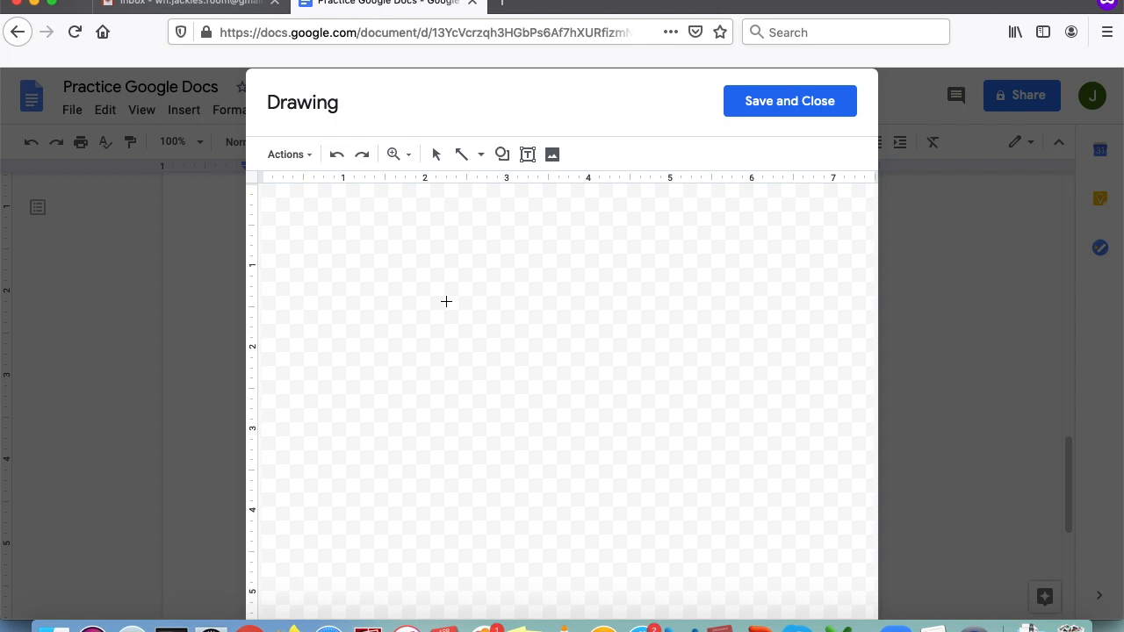
{"action": "left_click", "coordinate": [425, 270]}
{"action": "left_click_drag", "start_coordinate": [490, 309], "coordinate": [582, 373]}
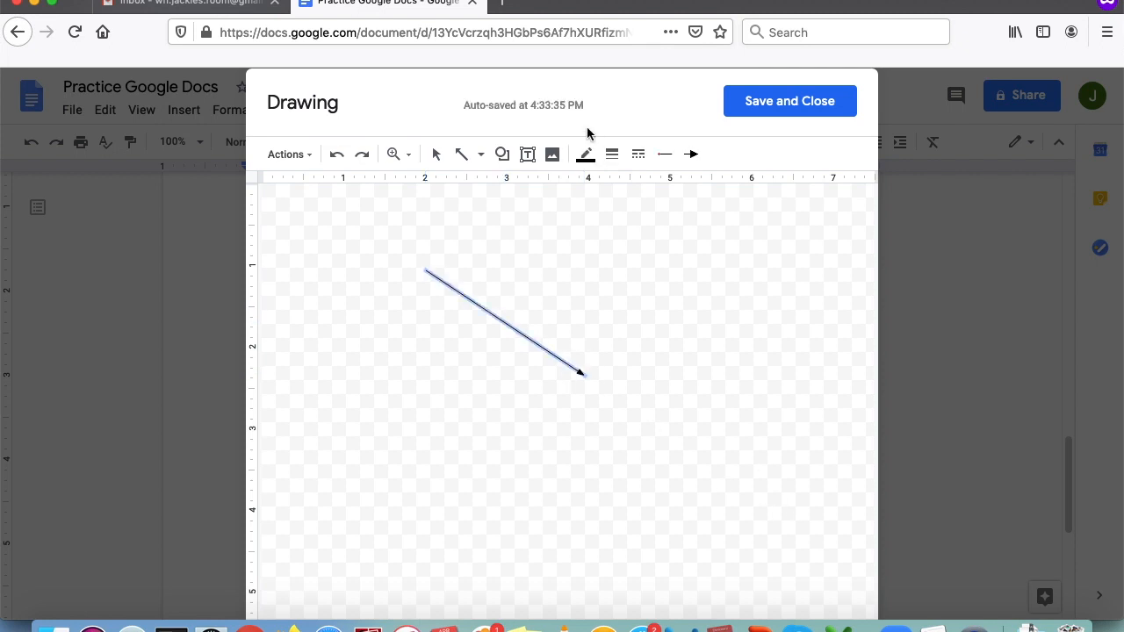
- Make the arrow 12px thick and purple, then save it into the document
{"action": "left_click", "coordinate": [616, 160]}
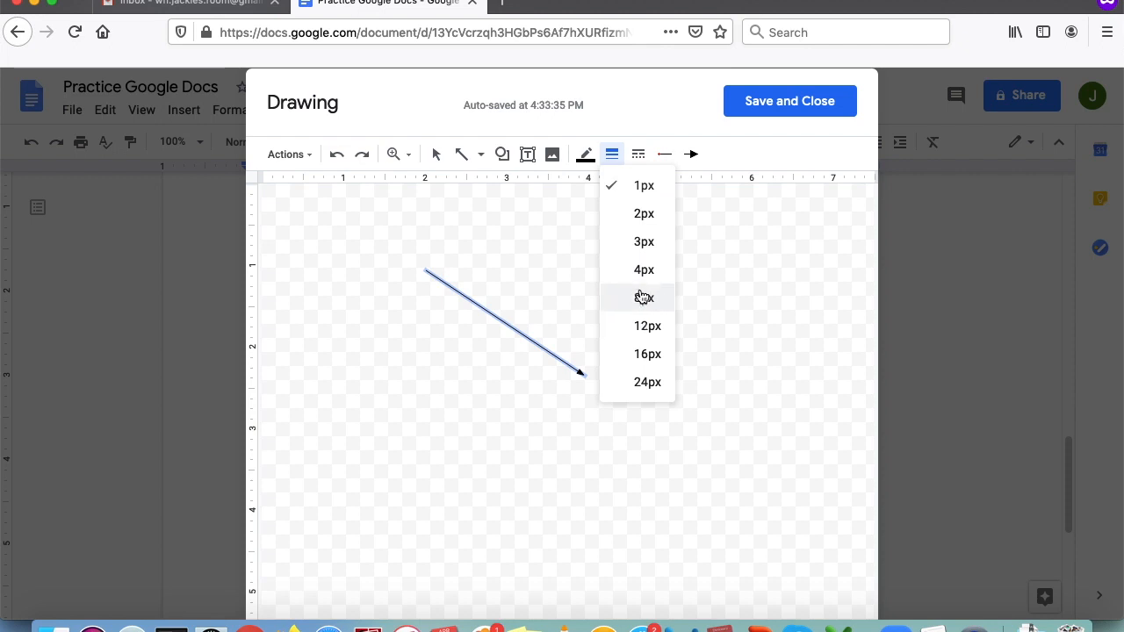
{"action": "left_click", "coordinate": [640, 334]}
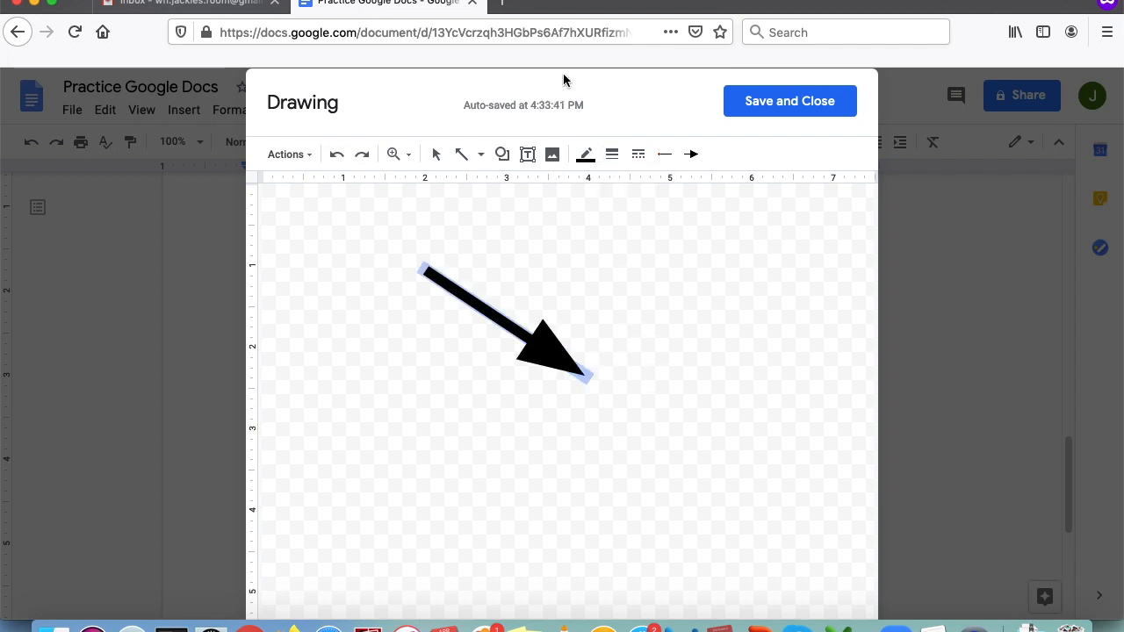
{"action": "left_click", "coordinate": [586, 155]}
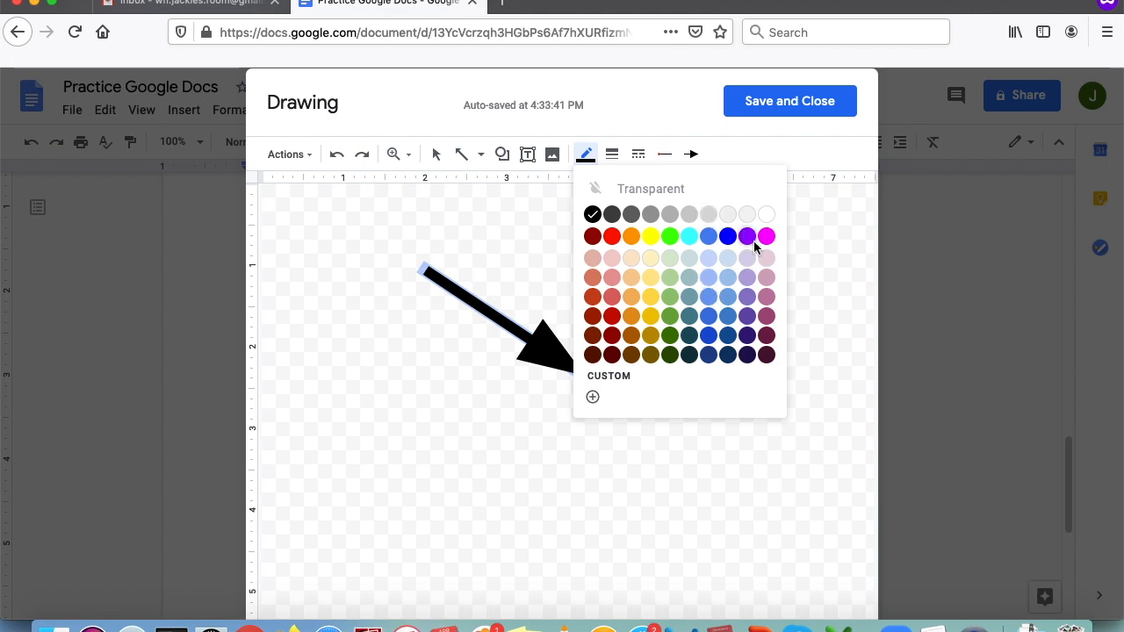
{"action": "left_click", "coordinate": [747, 236]}
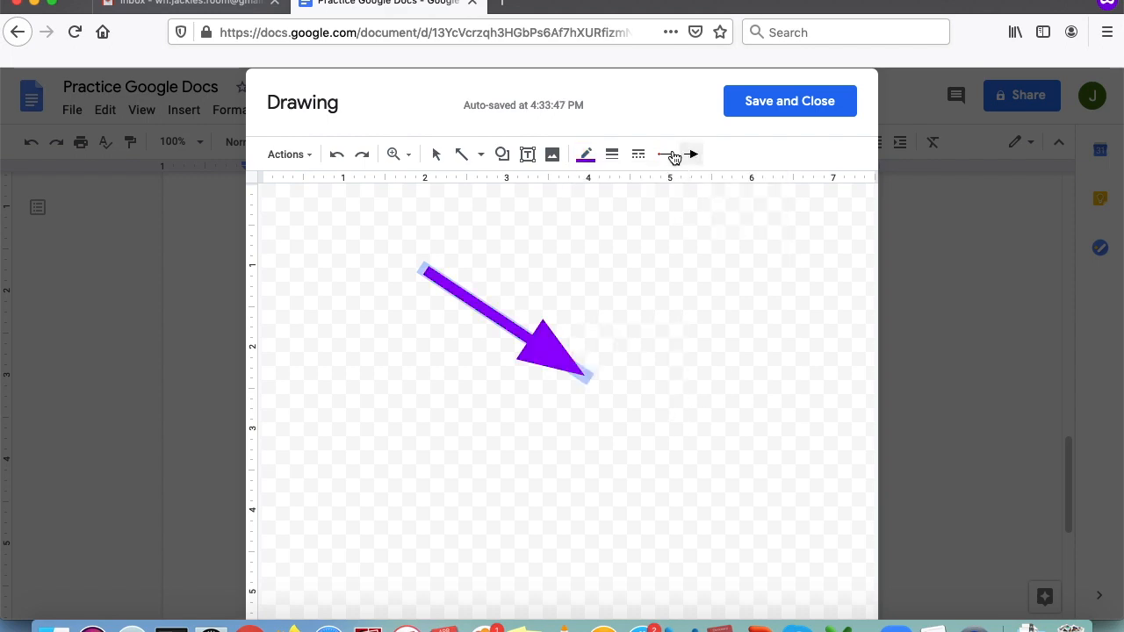
{"action": "left_click", "coordinate": [808, 115]}
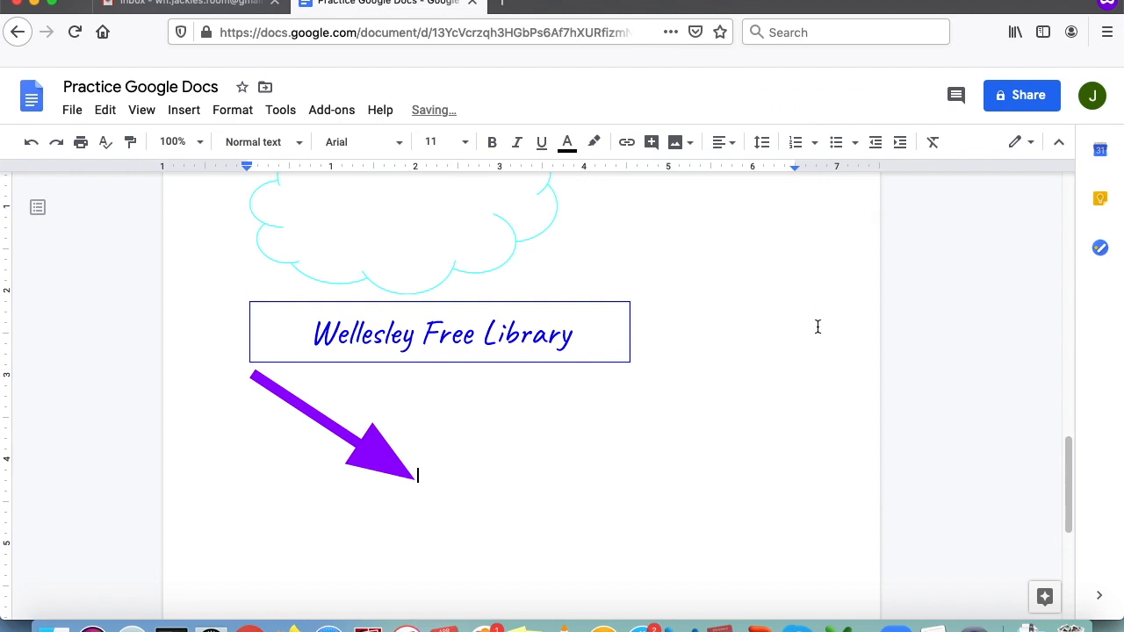
{"action": "scroll", "coordinate": [582, 485], "scroll_direction": "down", "scroll_amount": 2}
{"action": "scroll", "coordinate": [587, 476], "scroll_direction": "up", "scroll_amount": 2}
{"action": "scroll", "coordinate": [591, 472], "scroll_direction": "down", "scroll_amount": 4}
{"action": "scroll", "coordinate": [607, 439], "scroll_direction": "up", "scroll_amount": 5}
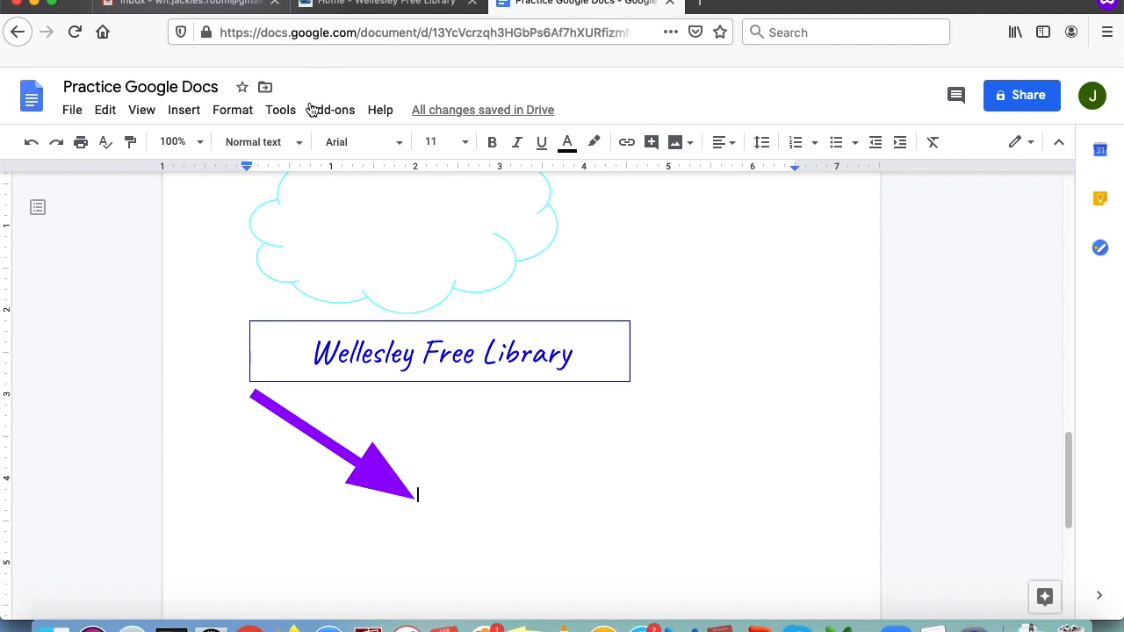
- Set the page header text to 'Practice Google Docs'
{"action": "left_click", "coordinate": [184, 119]}
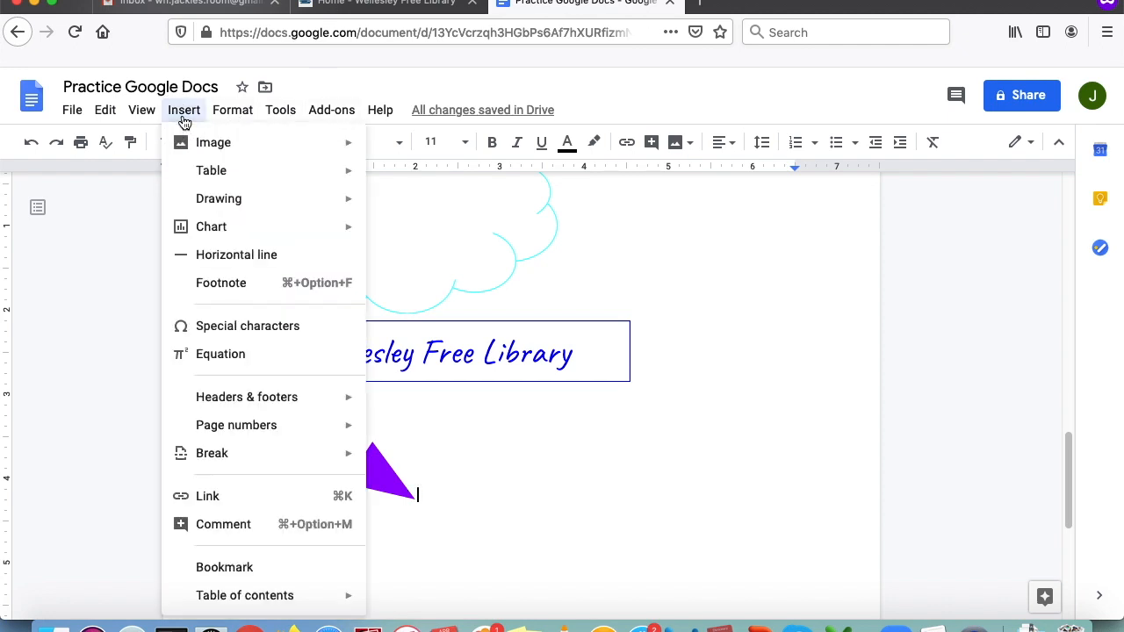
{"action": "mouse_move", "coordinate": [240, 403]}
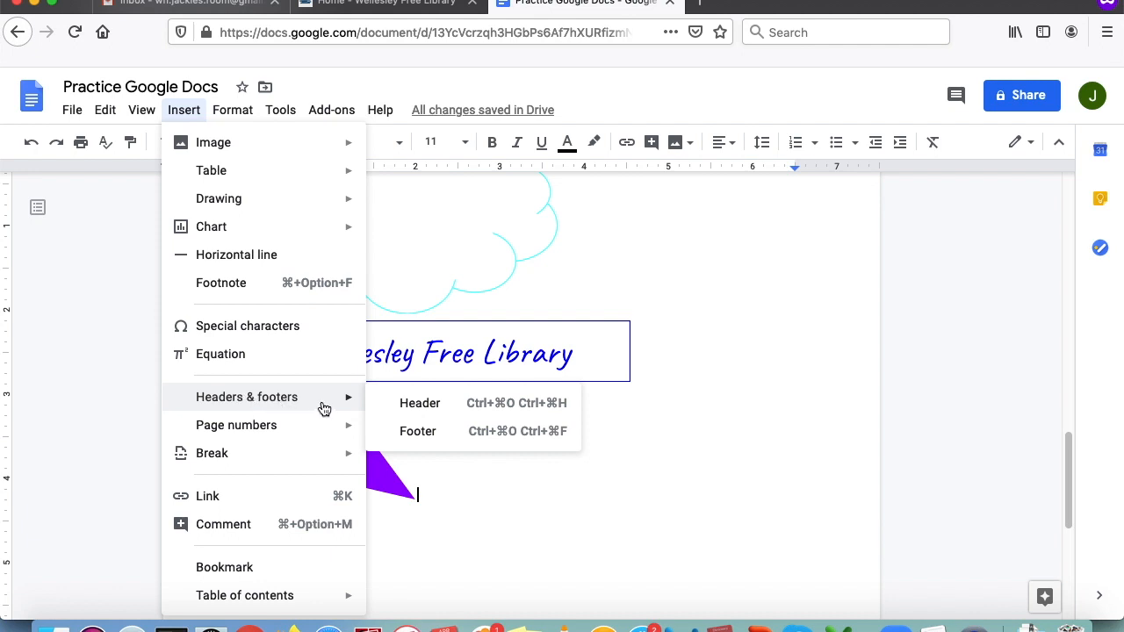
{"action": "left_click", "coordinate": [421, 406]}
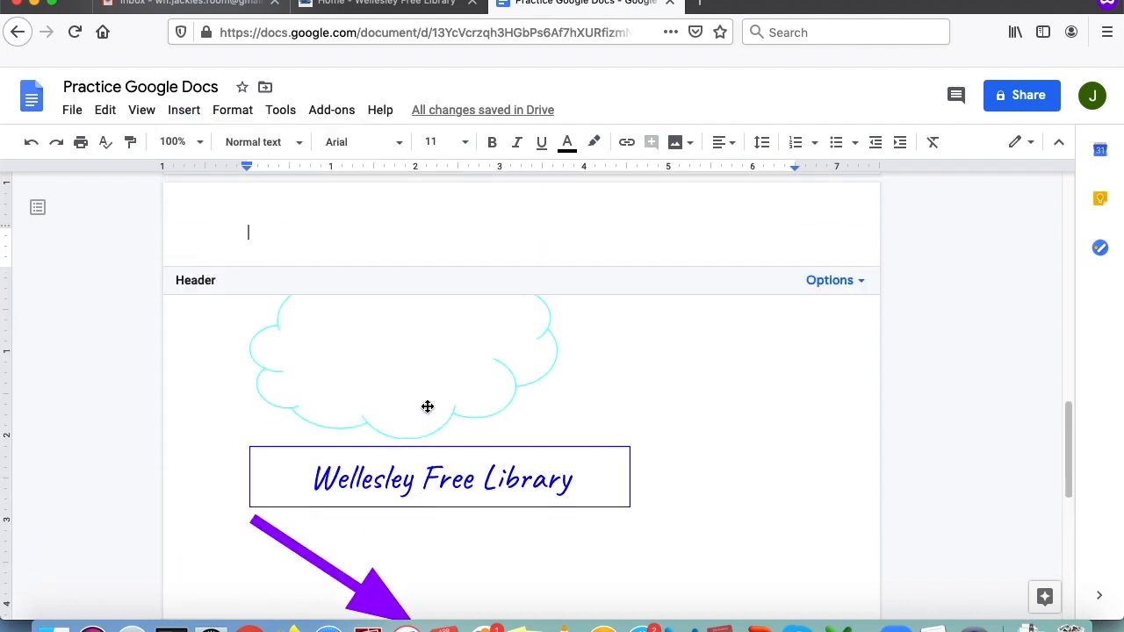
{"action": "type", "text": "Practice Google Docs"}
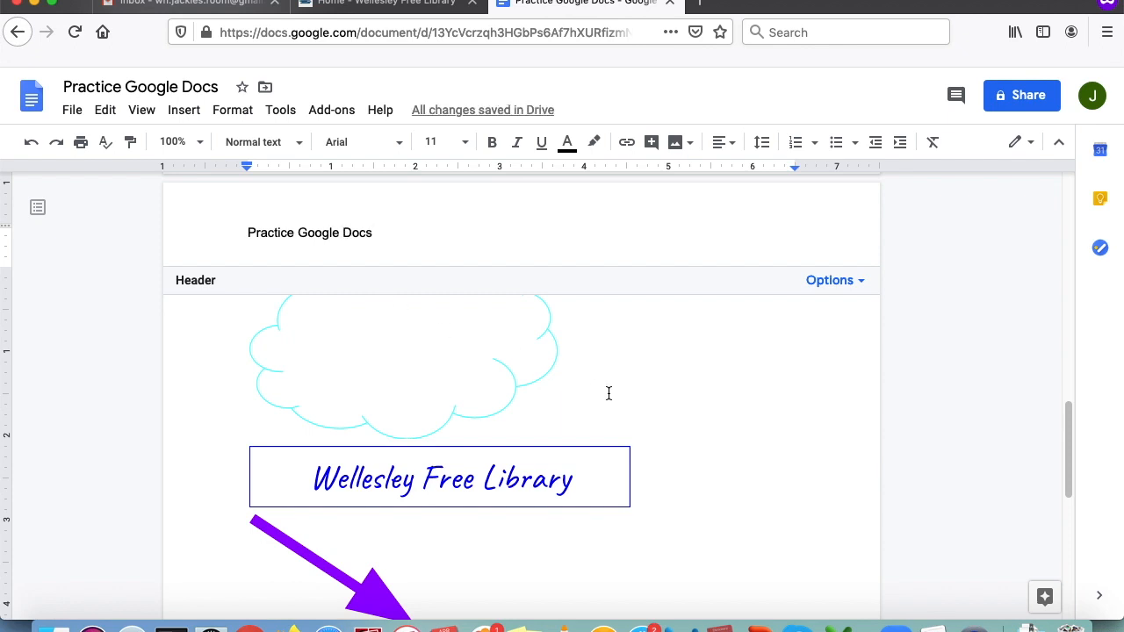
{"action": "left_click", "coordinate": [652, 408]}
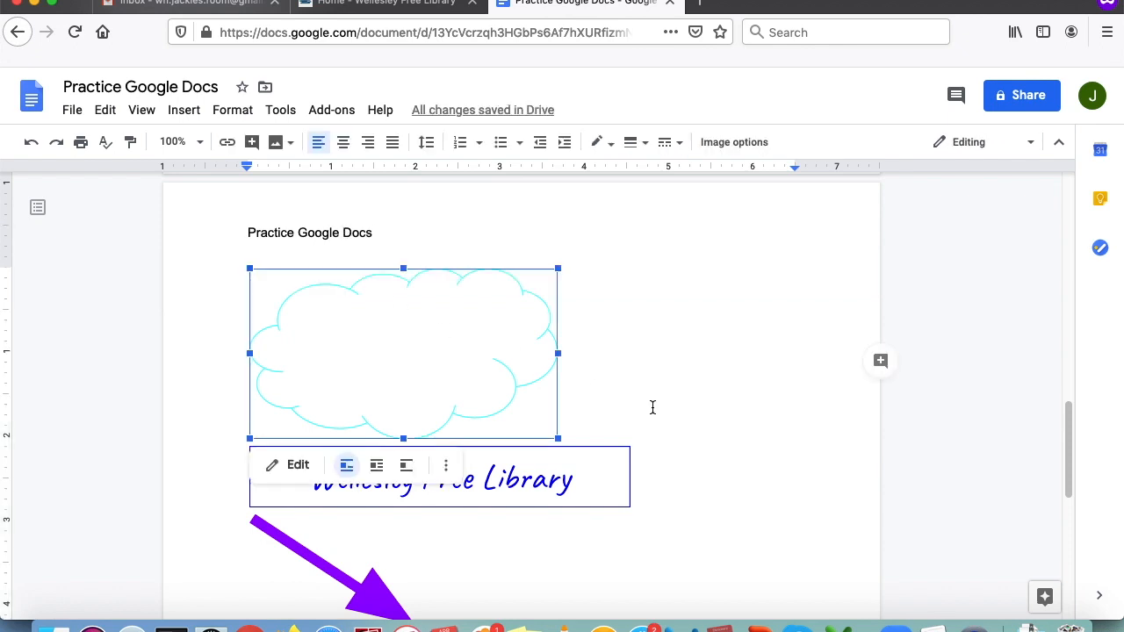
- Check the header across the pages, then open the Insert menu to begin a footer
{"action": "scroll", "coordinate": [652, 407], "scroll_direction": "up", "scroll_amount": 2}
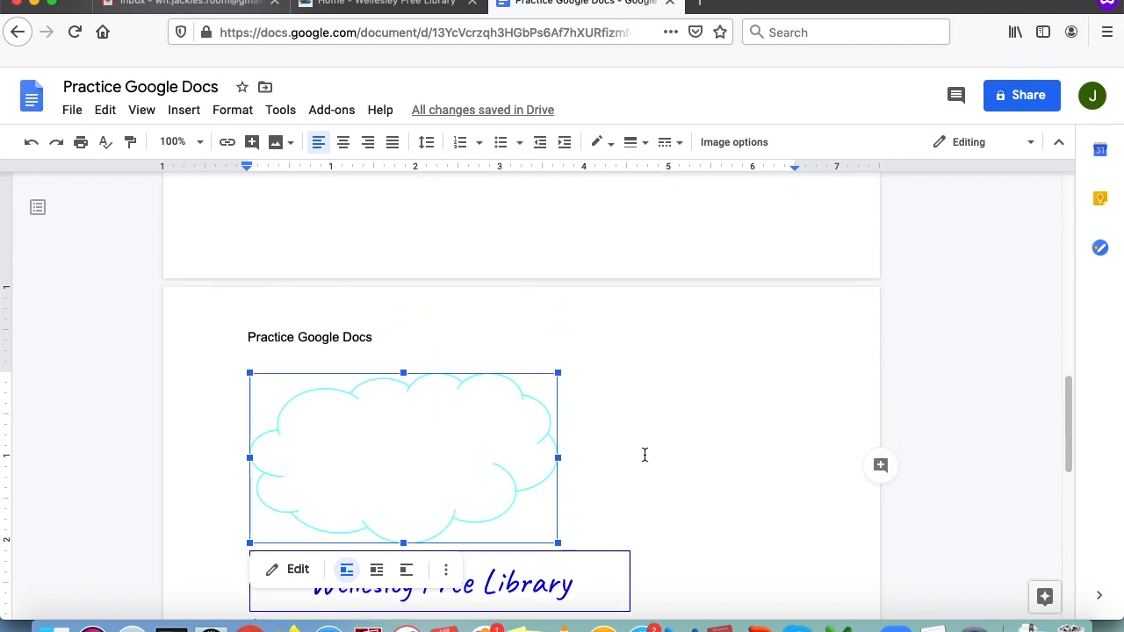
{"action": "scroll", "coordinate": [645, 456], "scroll_direction": "up", "scroll_amount": 10}
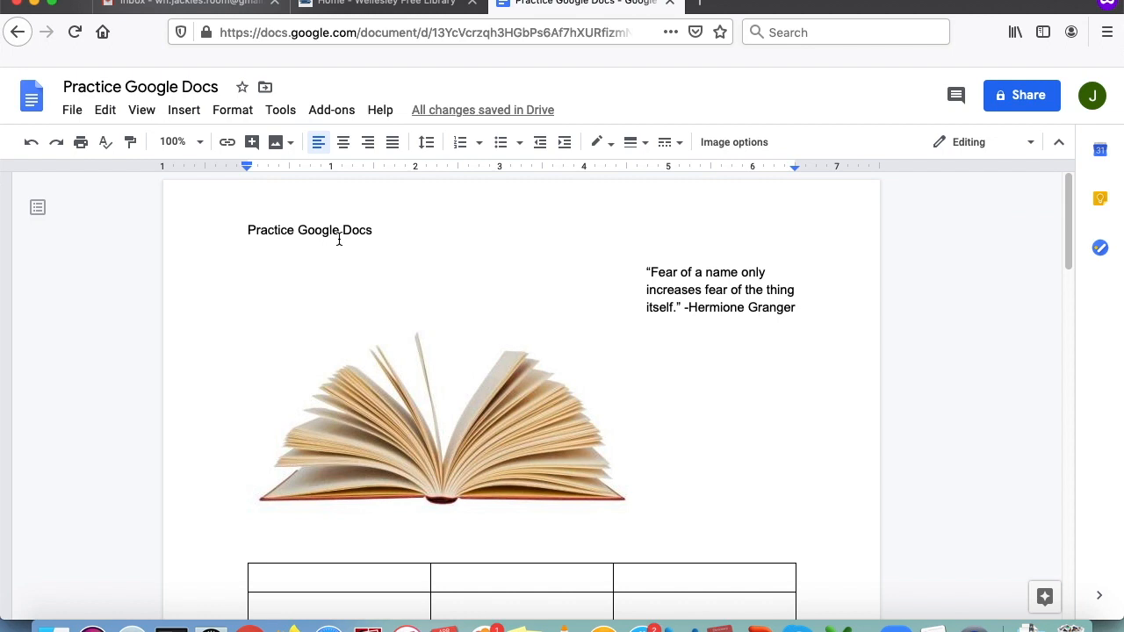
{"action": "scroll", "coordinate": [369, 322], "scroll_direction": "down", "scroll_amount": 10}
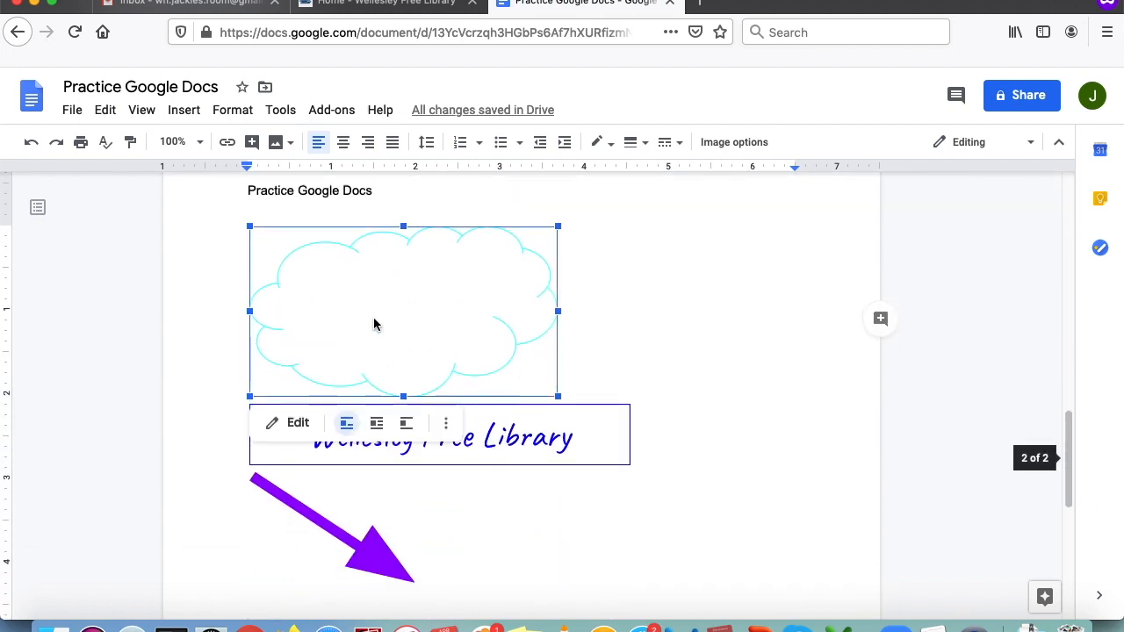
{"action": "scroll", "coordinate": [375, 325], "scroll_direction": "down", "scroll_amount": 1}
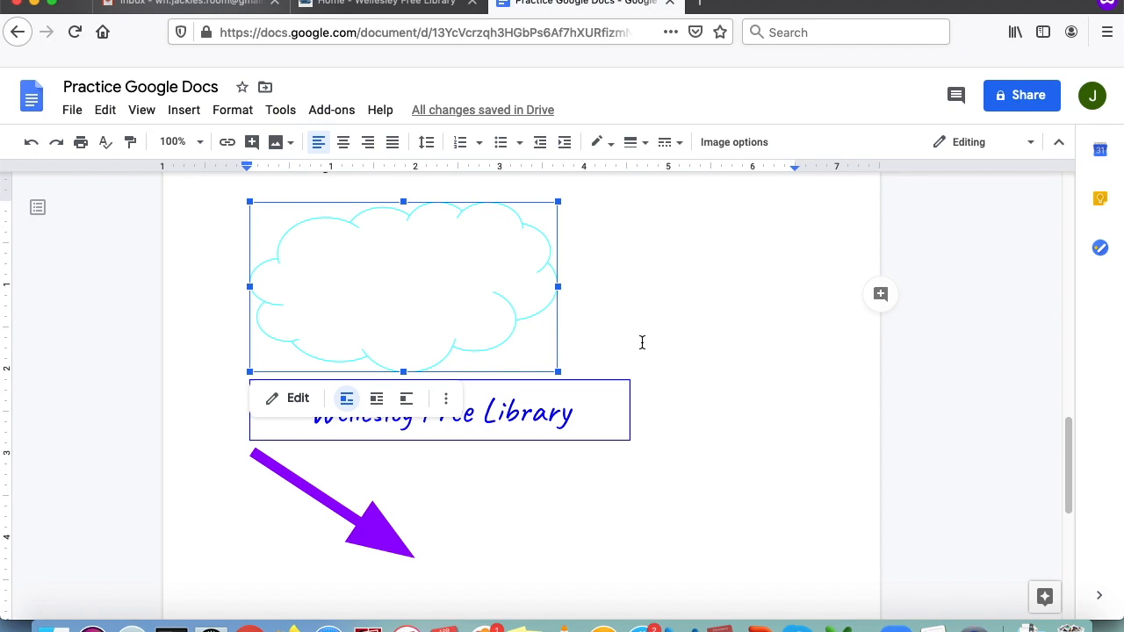
{"action": "left_click", "coordinate": [184, 112]}
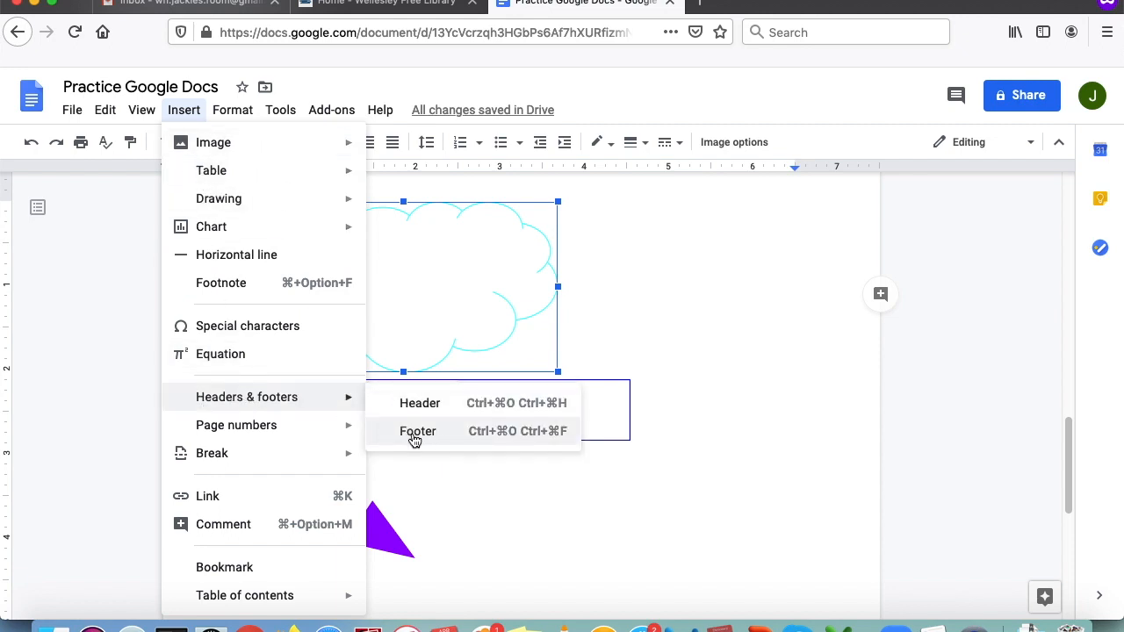
- Insert a footer reading 'Wellesley Free Library' and check it on each page
{"action": "left_click", "coordinate": [416, 433]}
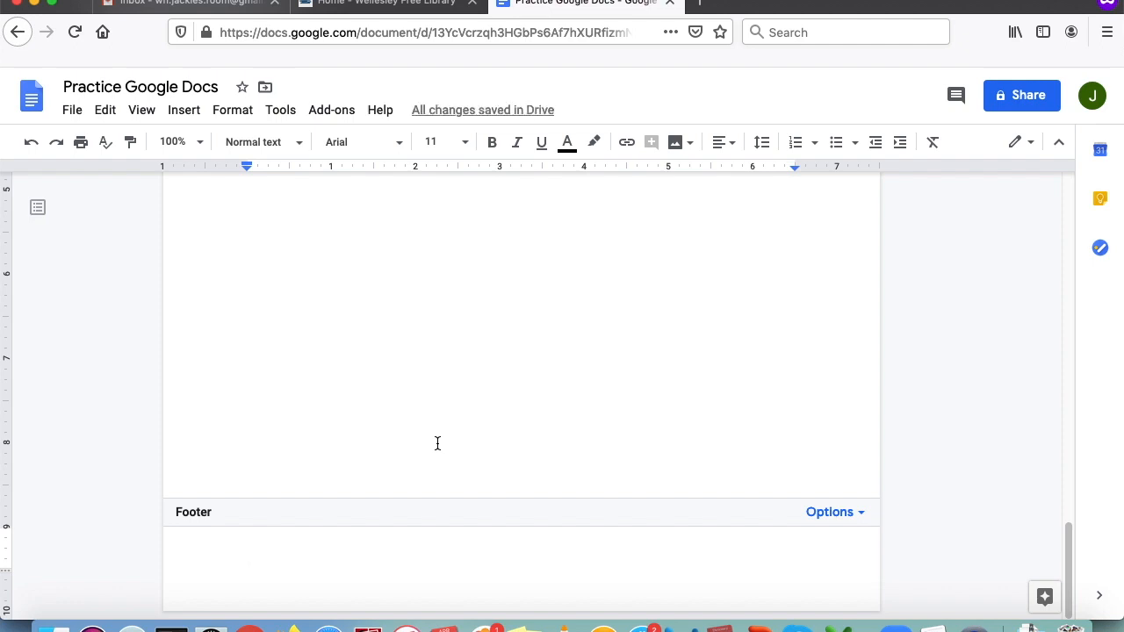
{"action": "type", "text": "Wellesley Free Library"}
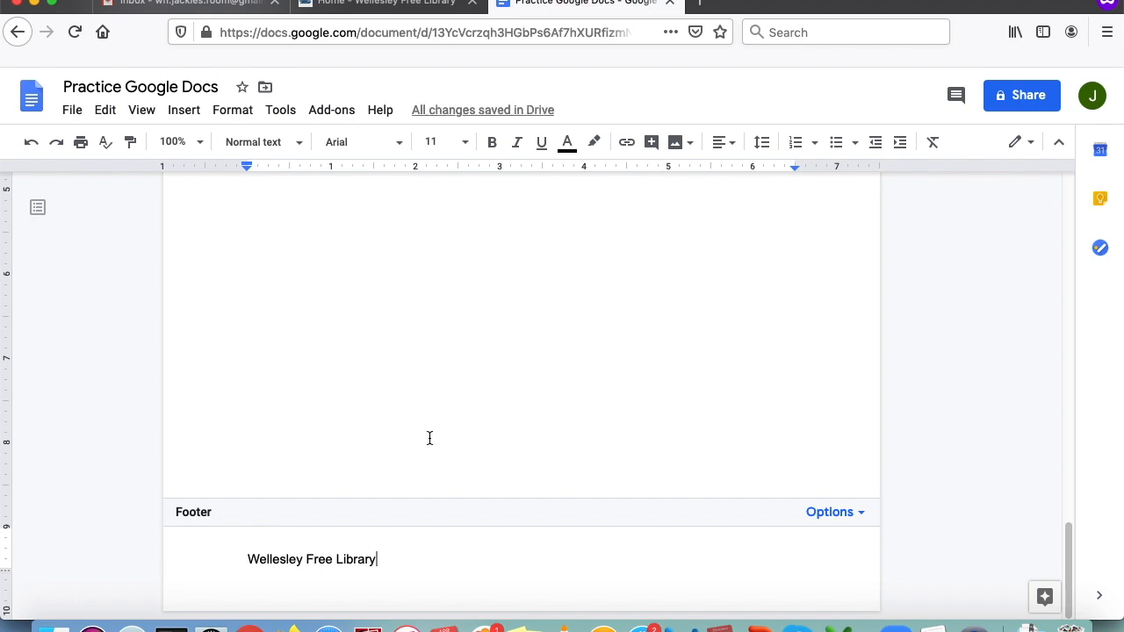
{"action": "left_click", "coordinate": [378, 371]}
{"action": "scroll", "coordinate": [527, 421], "scroll_direction": "down", "scroll_amount": 5}
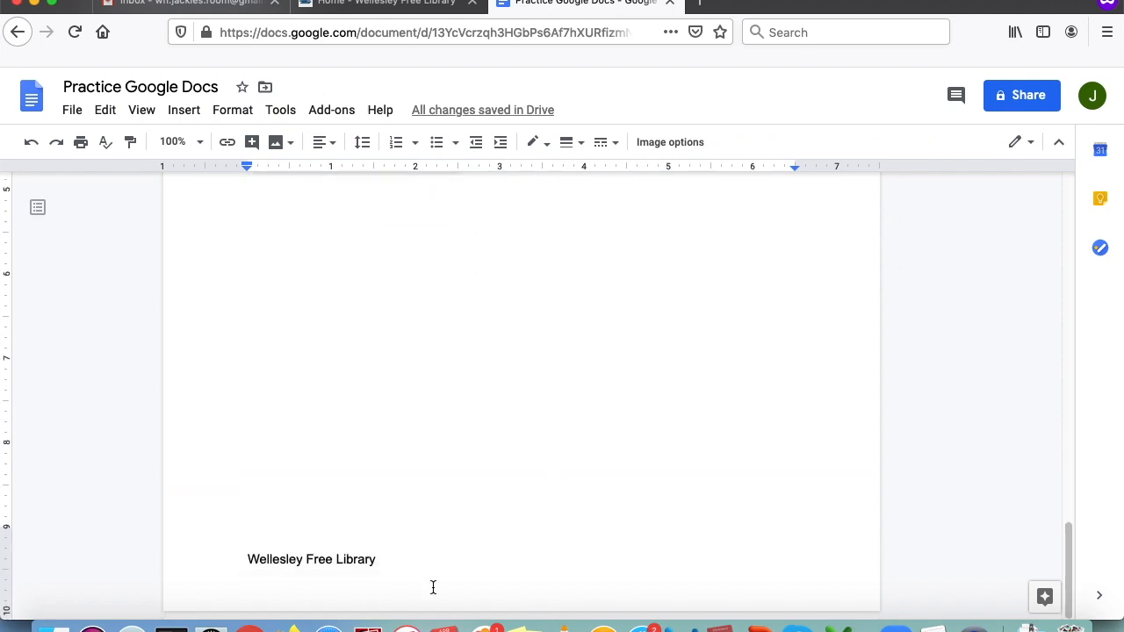
{"action": "scroll", "coordinate": [471, 540], "scroll_direction": "up", "scroll_amount": 5}
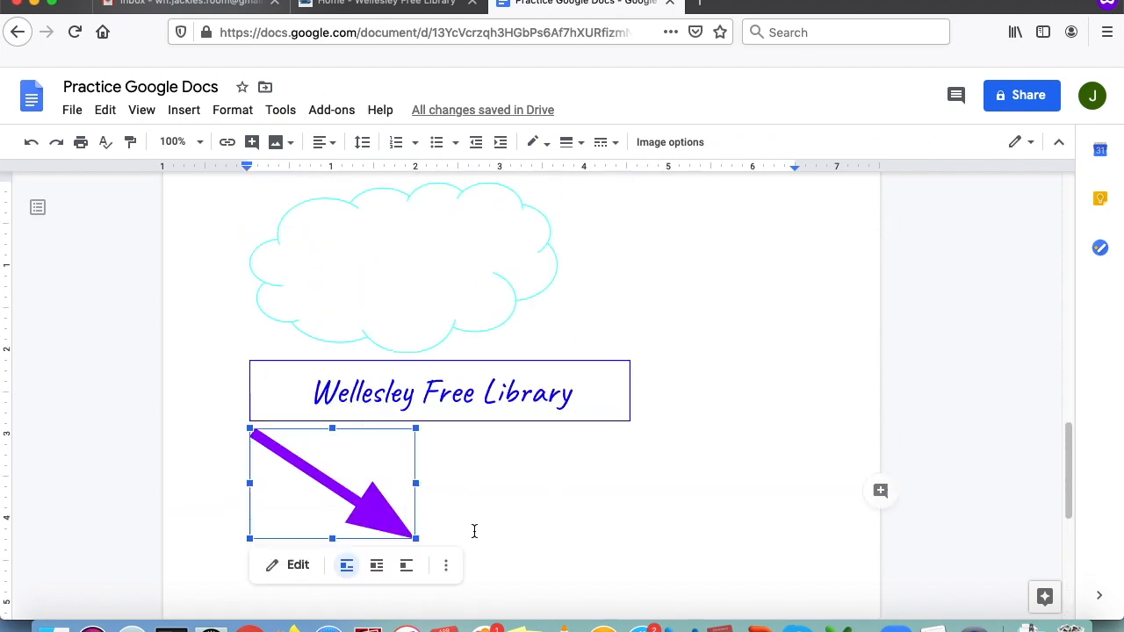
{"action": "scroll", "coordinate": [474, 531], "scroll_direction": "up", "scroll_amount": 10}
{"action": "scroll", "coordinate": [476, 527], "scroll_direction": "down", "scroll_amount": 5}
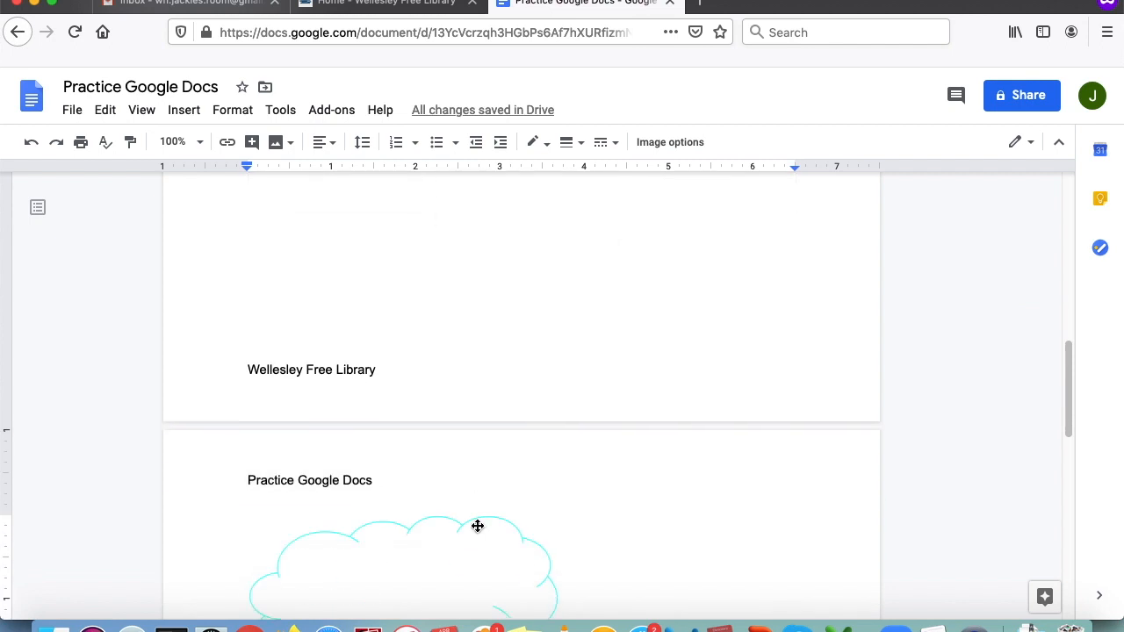
{"action": "scroll", "coordinate": [416, 427], "scroll_direction": "down", "scroll_amount": 7}
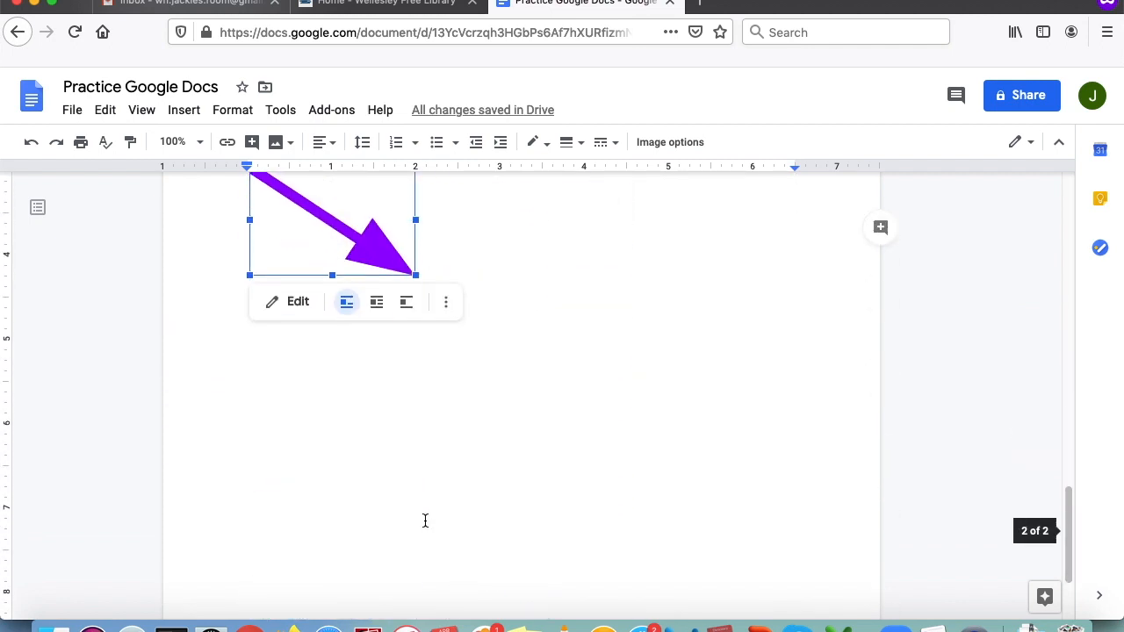
{"action": "scroll", "coordinate": [422, 522], "scroll_direction": "down", "scroll_amount": 3}
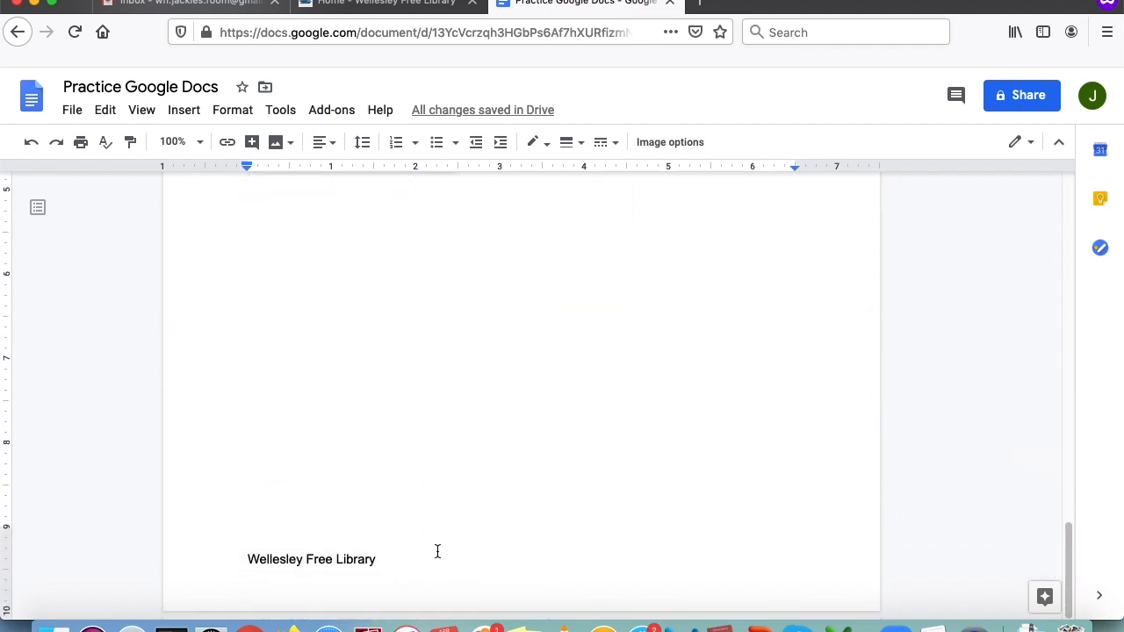
- Insert page numbers using the bottom-right layout beside the footer text
{"action": "scroll", "coordinate": [437, 551], "scroll_direction": "up", "scroll_amount": 15}
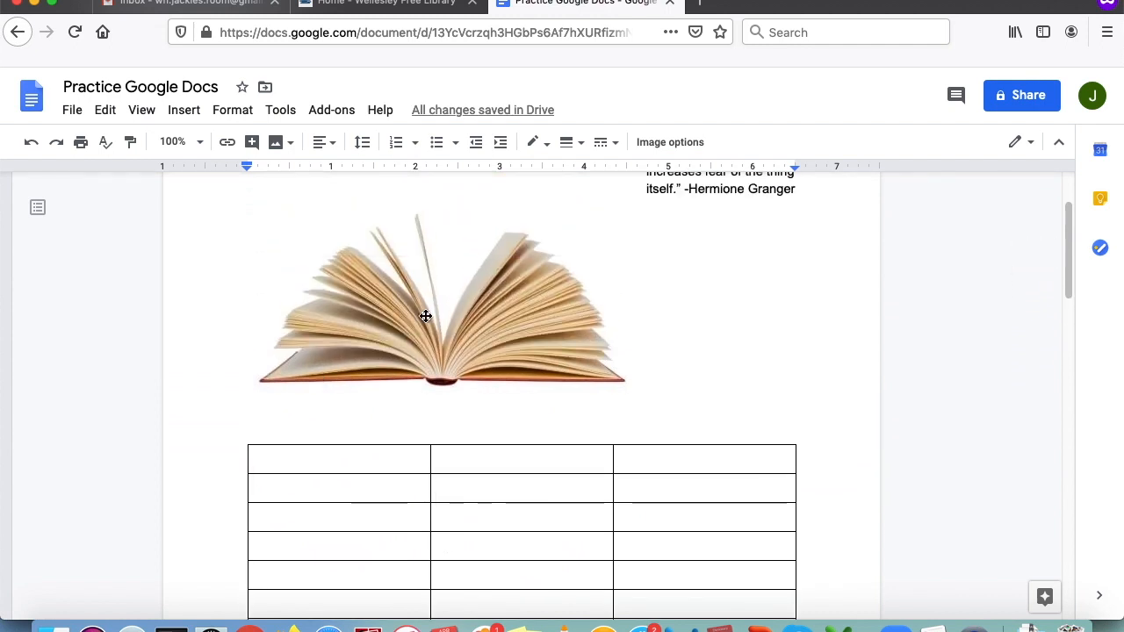
{"action": "left_click", "coordinate": [186, 115]}
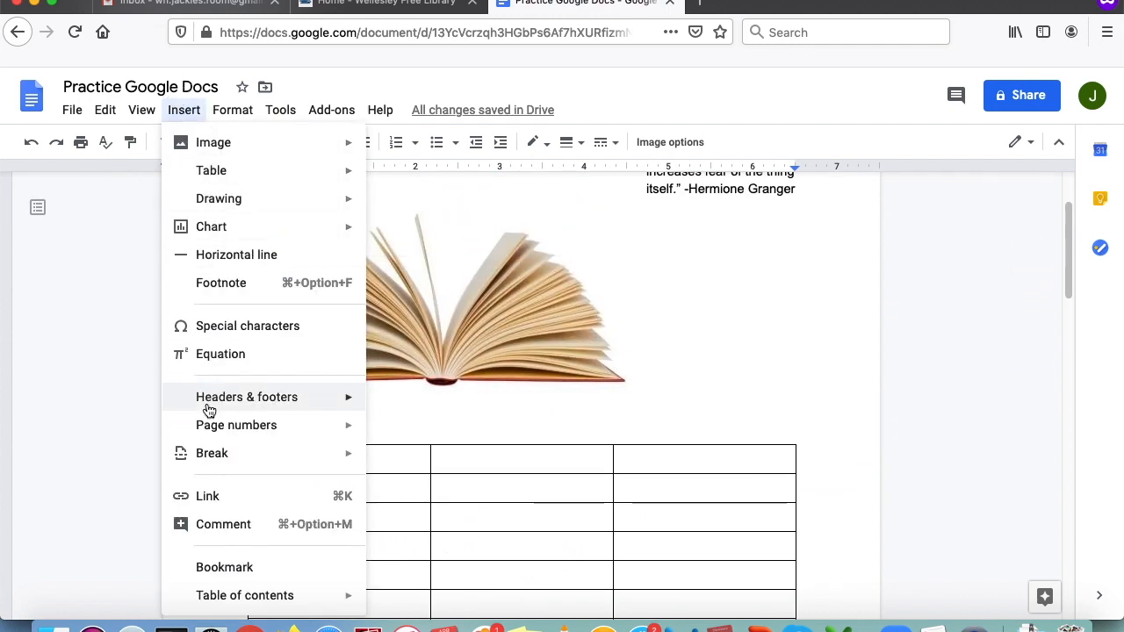
{"action": "mouse_move", "coordinate": [209, 431]}
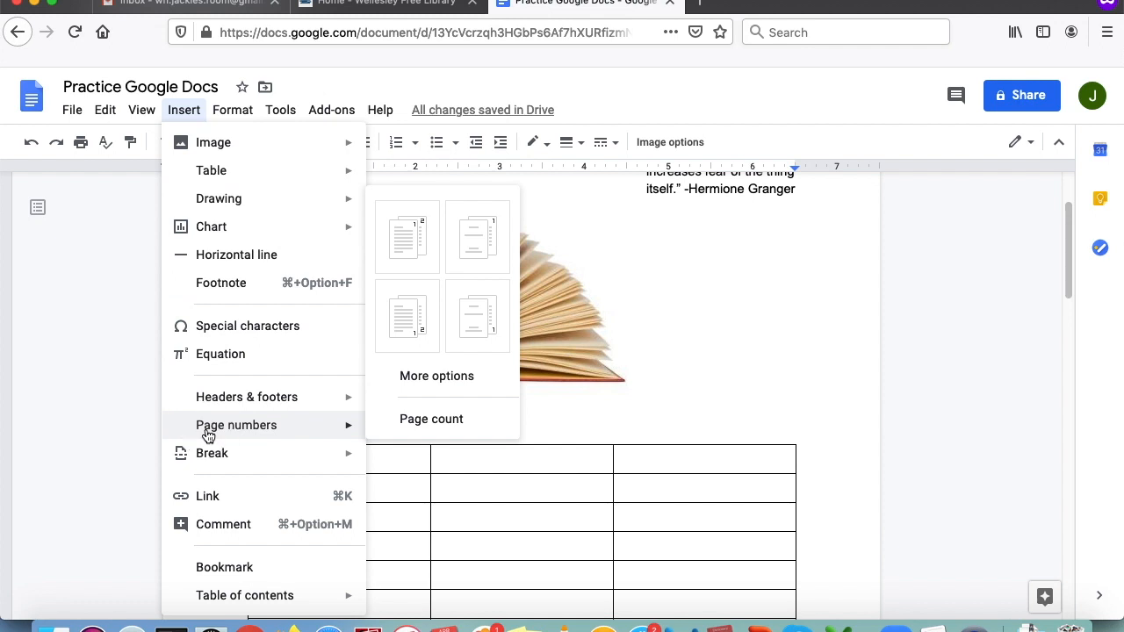
{"action": "left_click", "coordinate": [409, 342]}
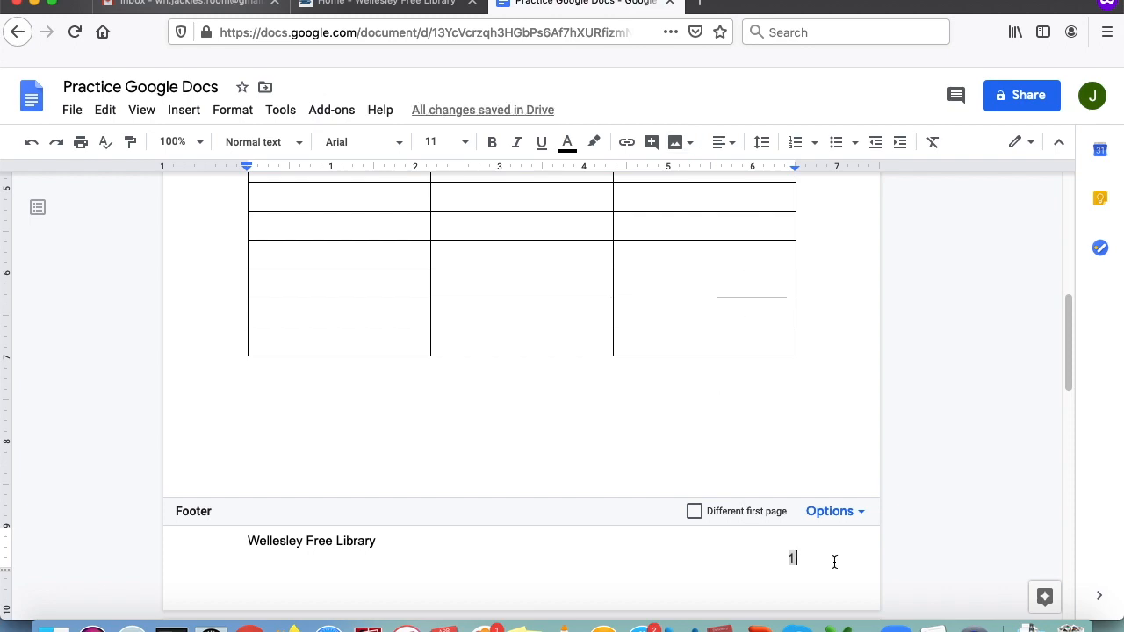
{"action": "scroll", "coordinate": [844, 560], "scroll_direction": "down", "scroll_amount": 10}
{"action": "scroll", "coordinate": [849, 556], "scroll_direction": "up", "scroll_amount": 10}
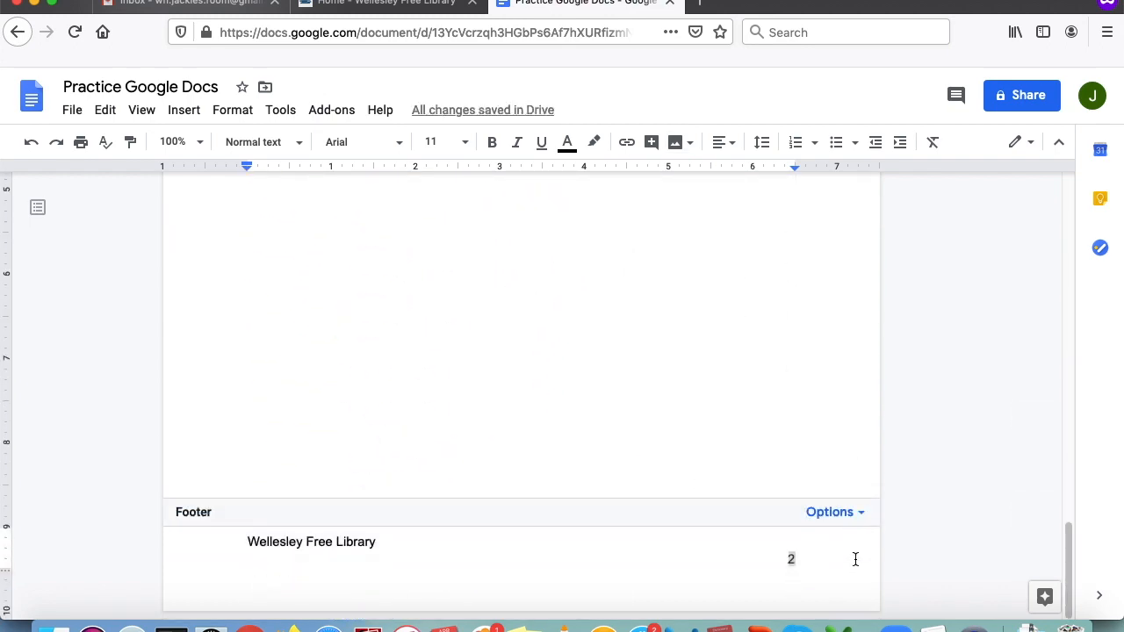
{"action": "scroll", "coordinate": [849, 553], "scroll_direction": "down", "scroll_amount": 5}
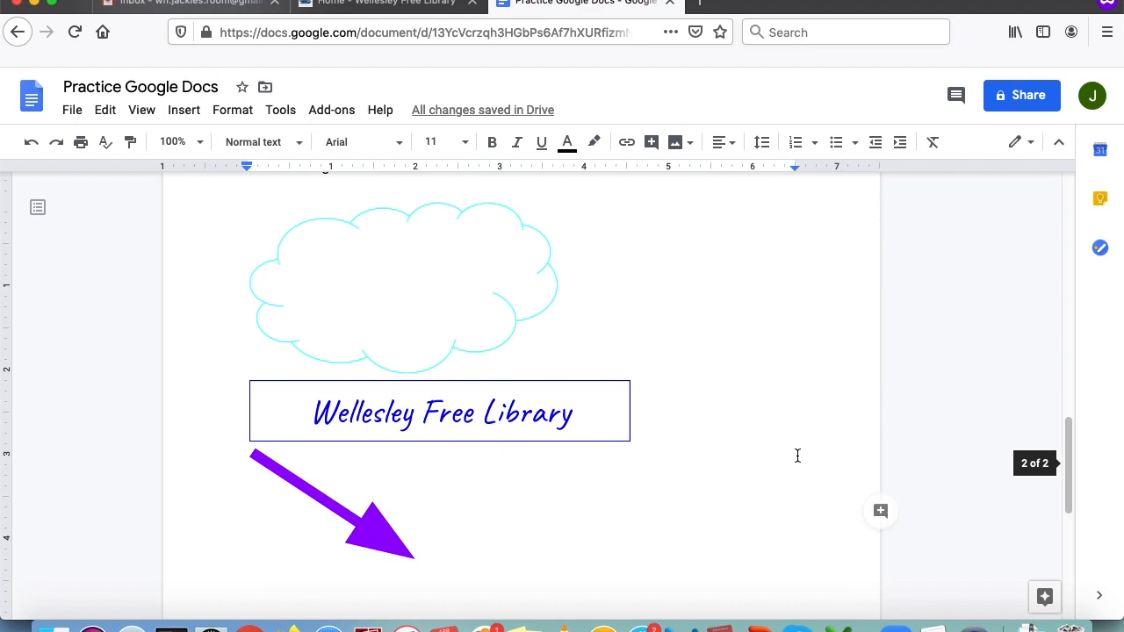
{"action": "scroll", "coordinate": [798, 454], "scroll_direction": "up", "scroll_amount": 3}
{"action": "scroll", "coordinate": [799, 454], "scroll_direction": "down", "scroll_amount": 1}
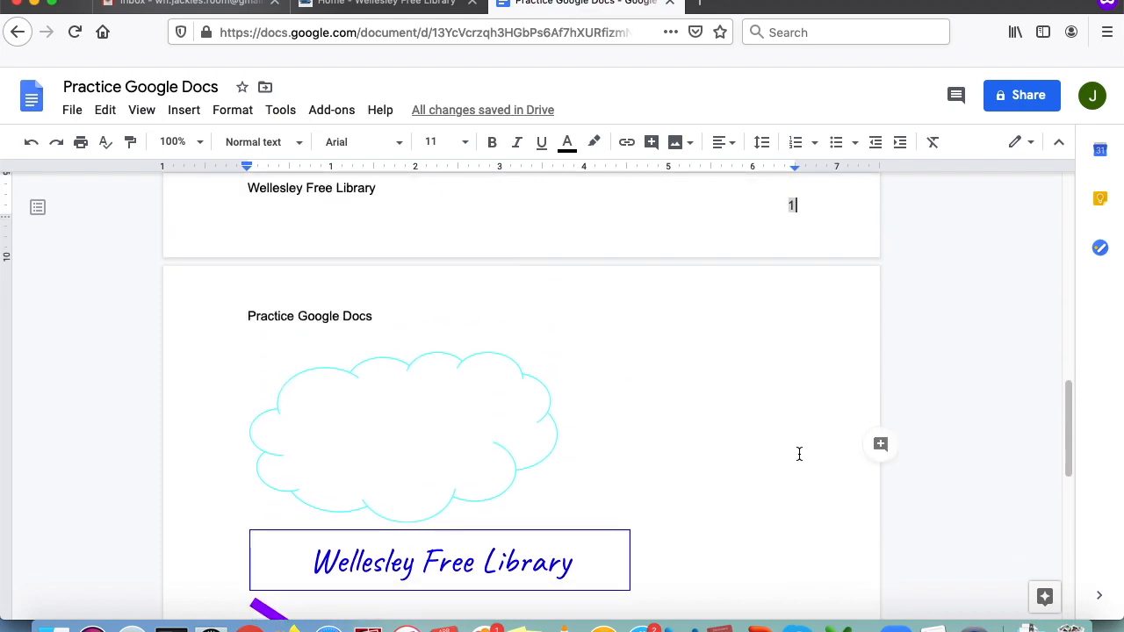
{"action": "left_click", "coordinate": [718, 407]}
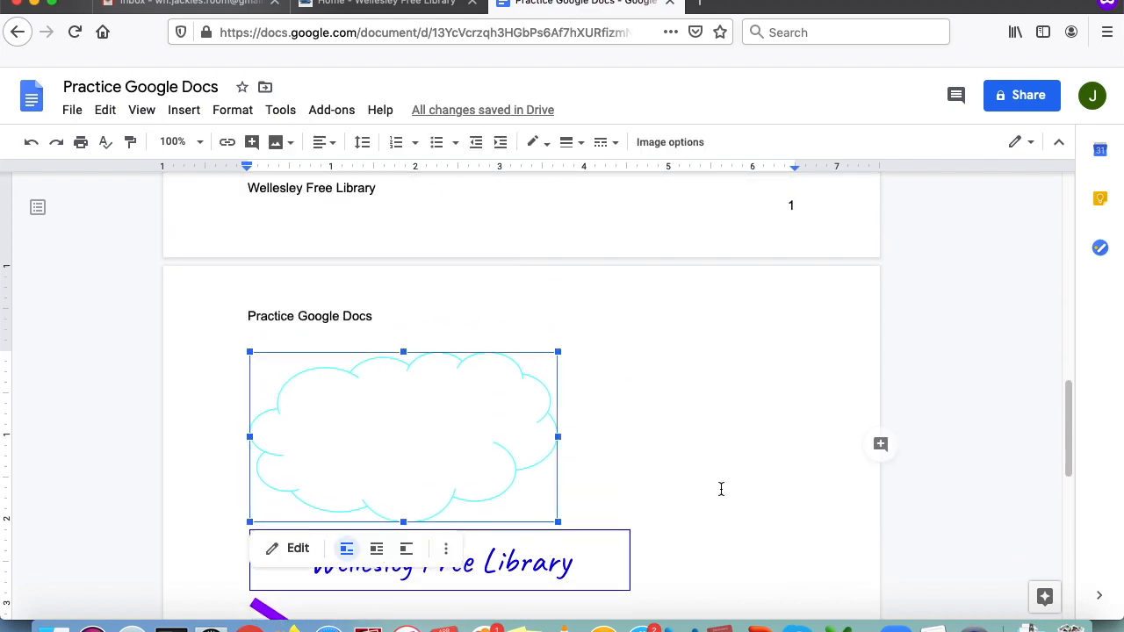
{"action": "scroll", "coordinate": [720, 490], "scroll_direction": "down", "scroll_amount": 7}
{"action": "scroll", "coordinate": [711, 491], "scroll_direction": "up", "scroll_amount": 15}
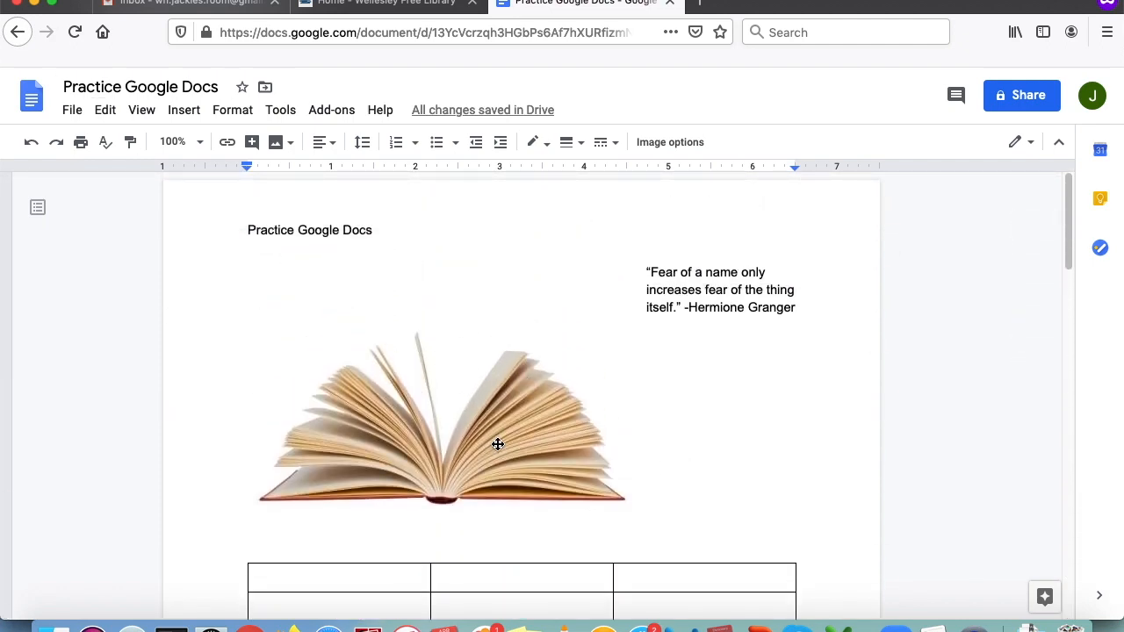
{"action": "scroll", "coordinate": [374, 323], "scroll_direction": "down", "scroll_amount": 5}
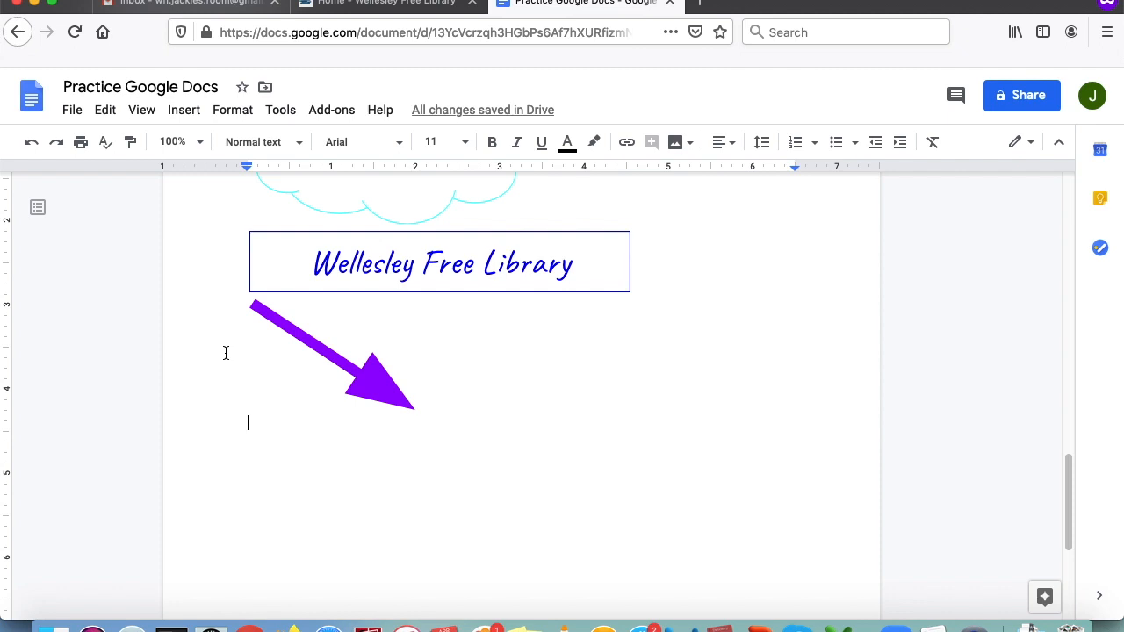
- Type 'Library webpage' on a new line below the purple arrow on page 2
{"action": "scroll", "coordinate": [477, 412], "scroll_direction": "down", "scroll_amount": 2}
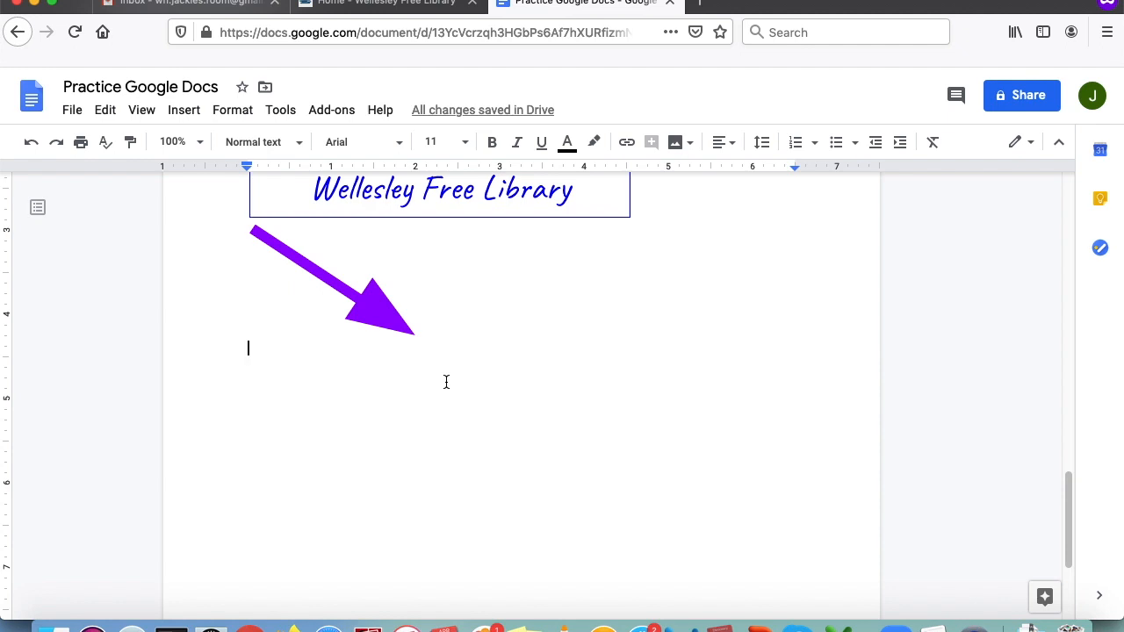
{"action": "type", "text": "Library webpage"}
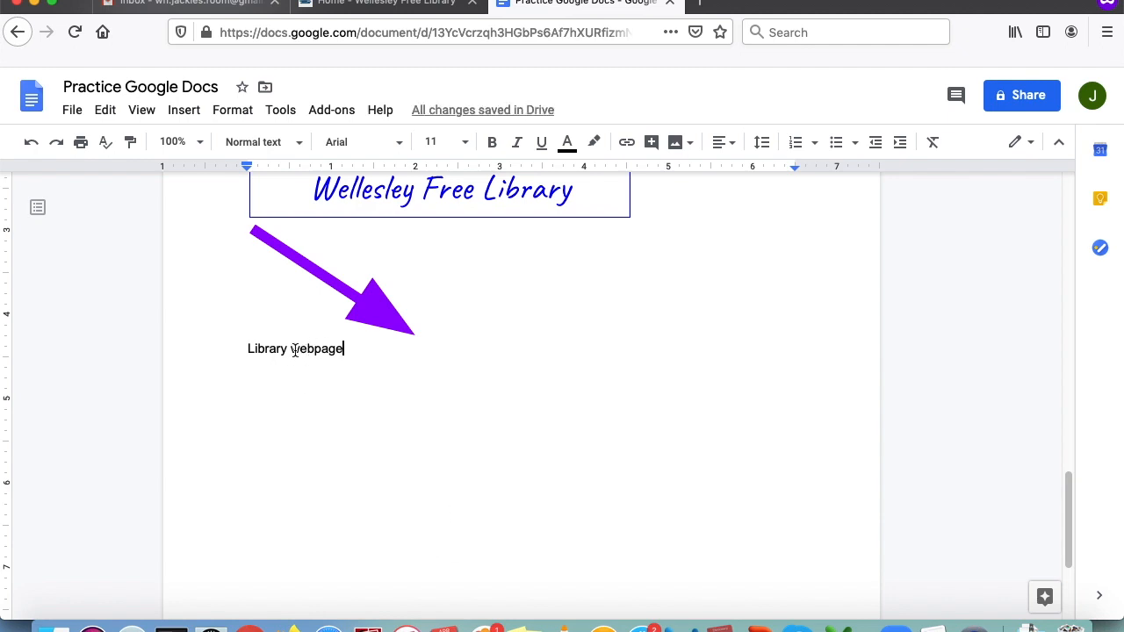
{"action": "left_click_drag", "start_coordinate": [295, 349], "coordinate": [342, 350]}
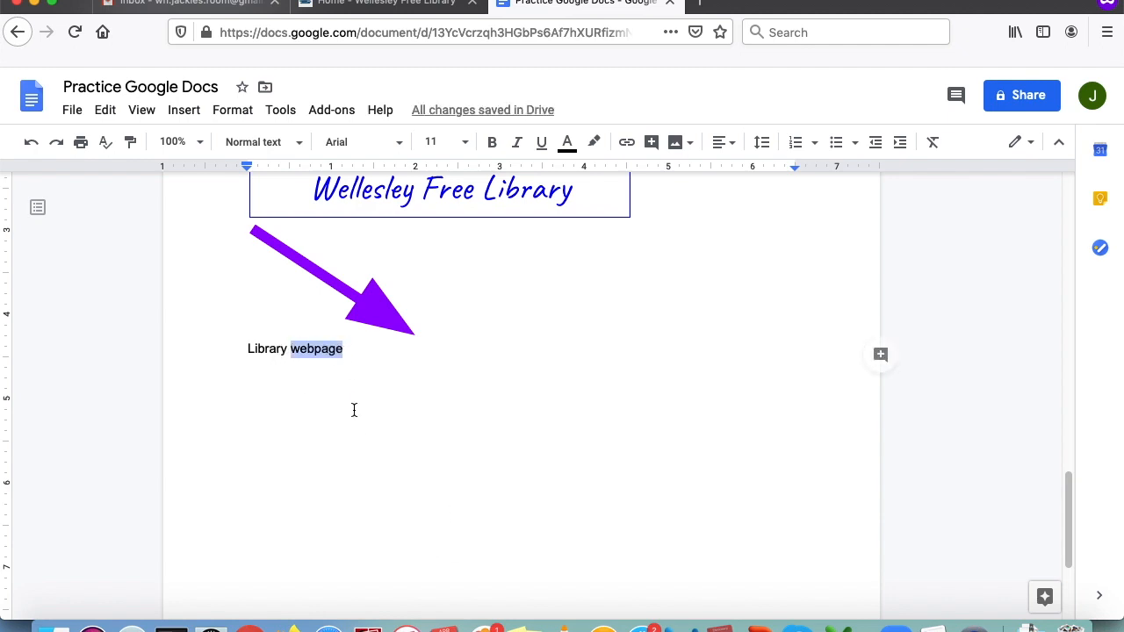
{"action": "left_click", "coordinate": [347, 391]}
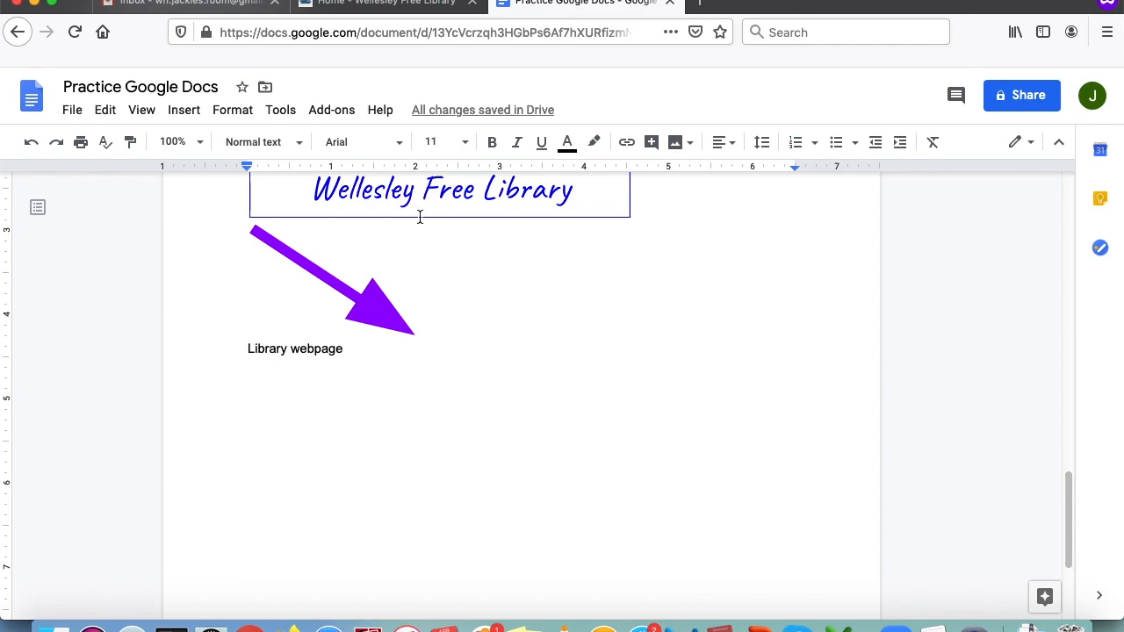
- Copy the Wellesley Free Library homepage URL from Firefox's address bar, then return to the document tab
{"action": "left_click", "coordinate": [402, 8]}
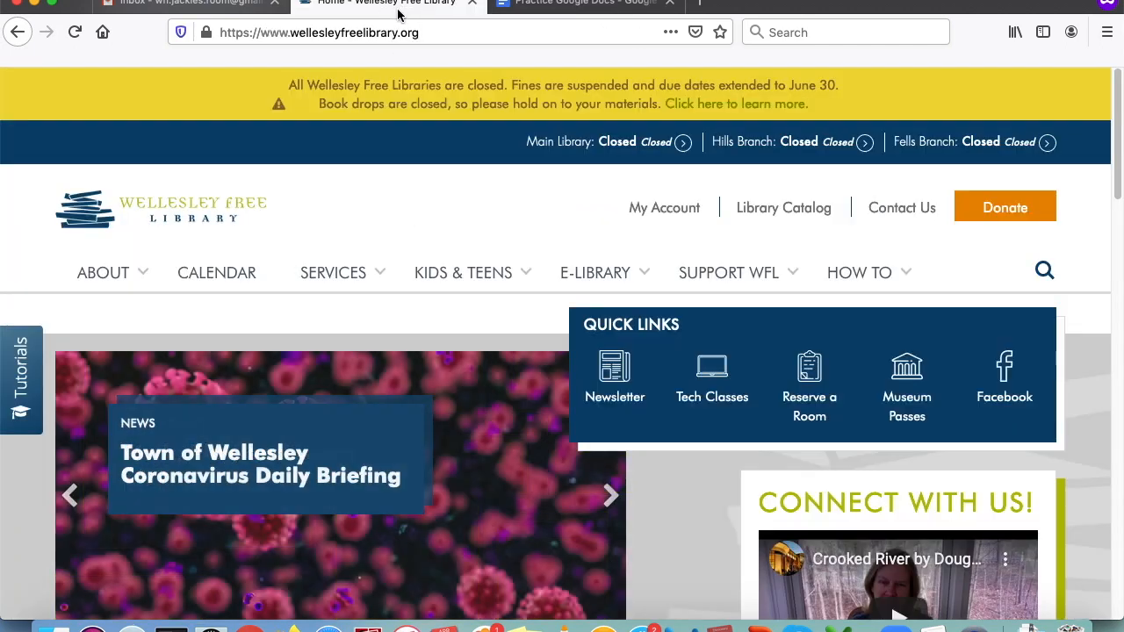
{"action": "left_click", "coordinate": [380, 32]}
{"action": "key", "text": "super+c"}
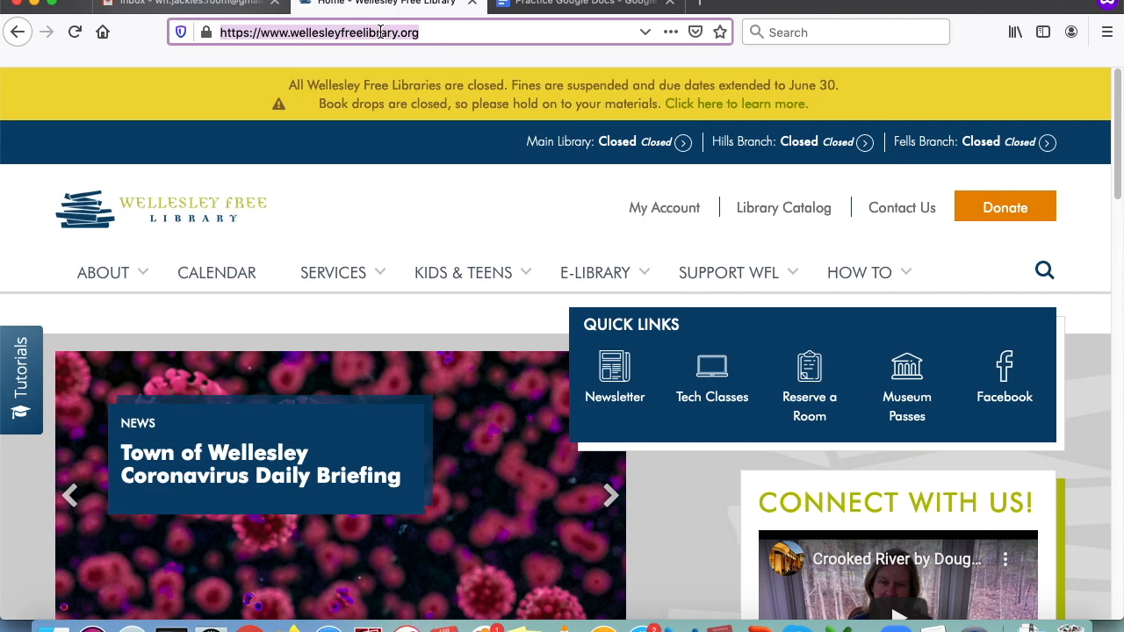
{"action": "right_click", "coordinate": [380, 31]}
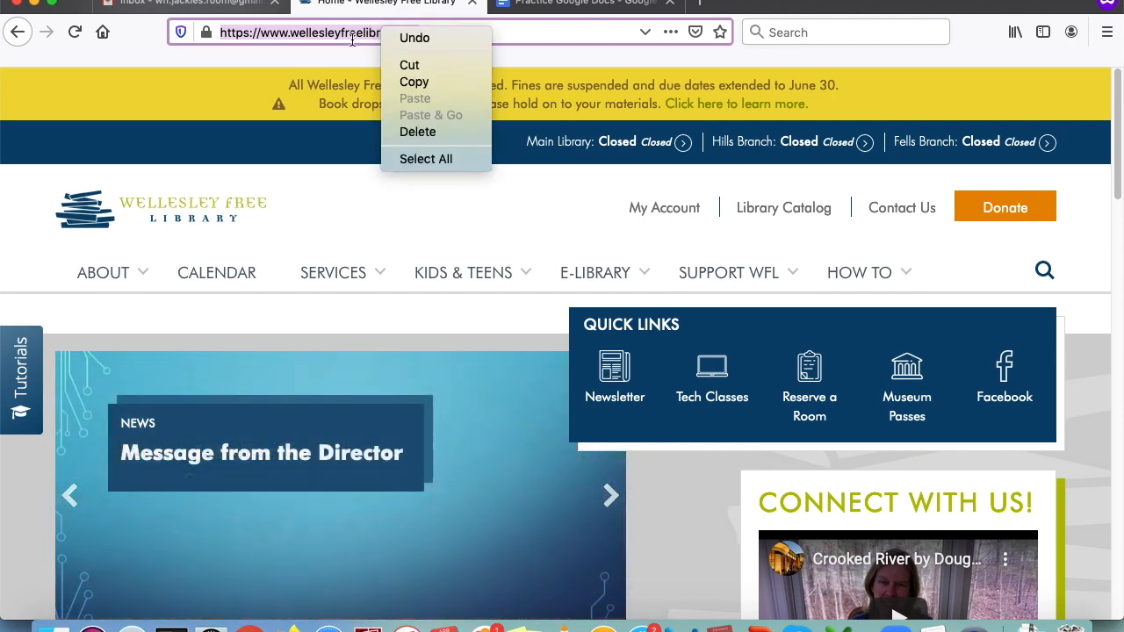
{"action": "left_click", "coordinate": [411, 82]}
{"action": "left_click", "coordinate": [582, 3]}
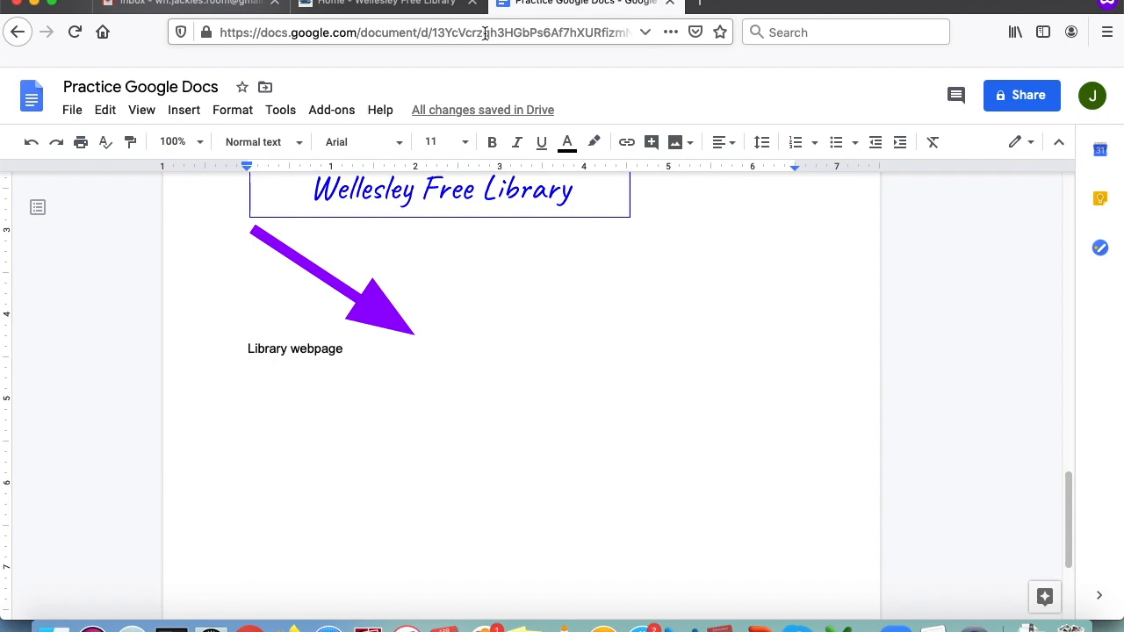
{"action": "left_click", "coordinate": [424, 9]}
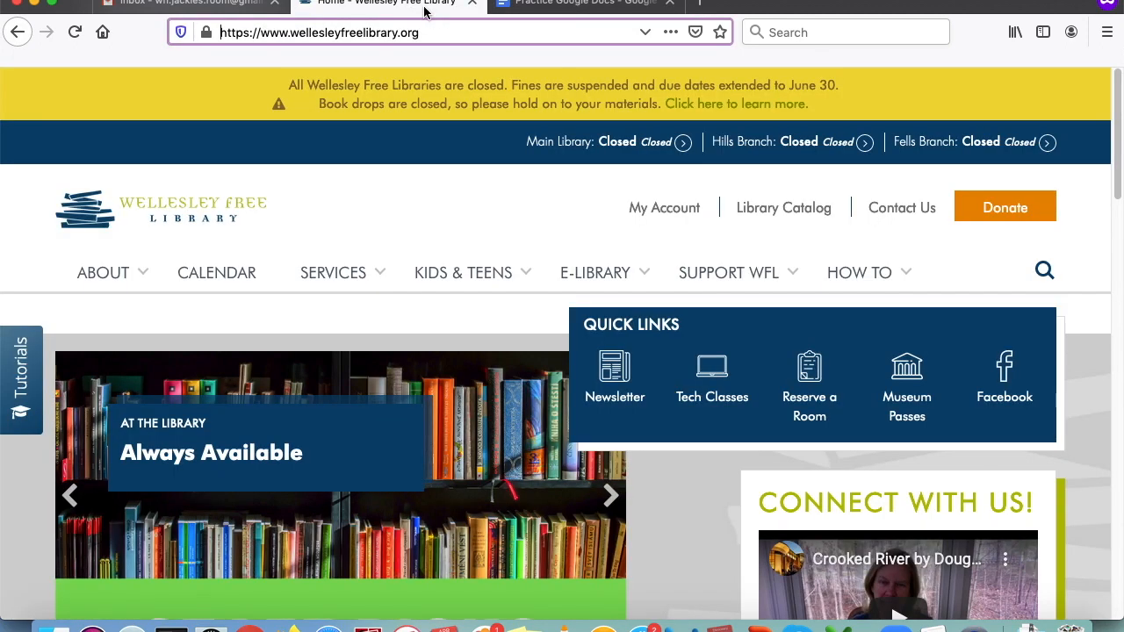
{"action": "left_click", "coordinate": [534, 7]}
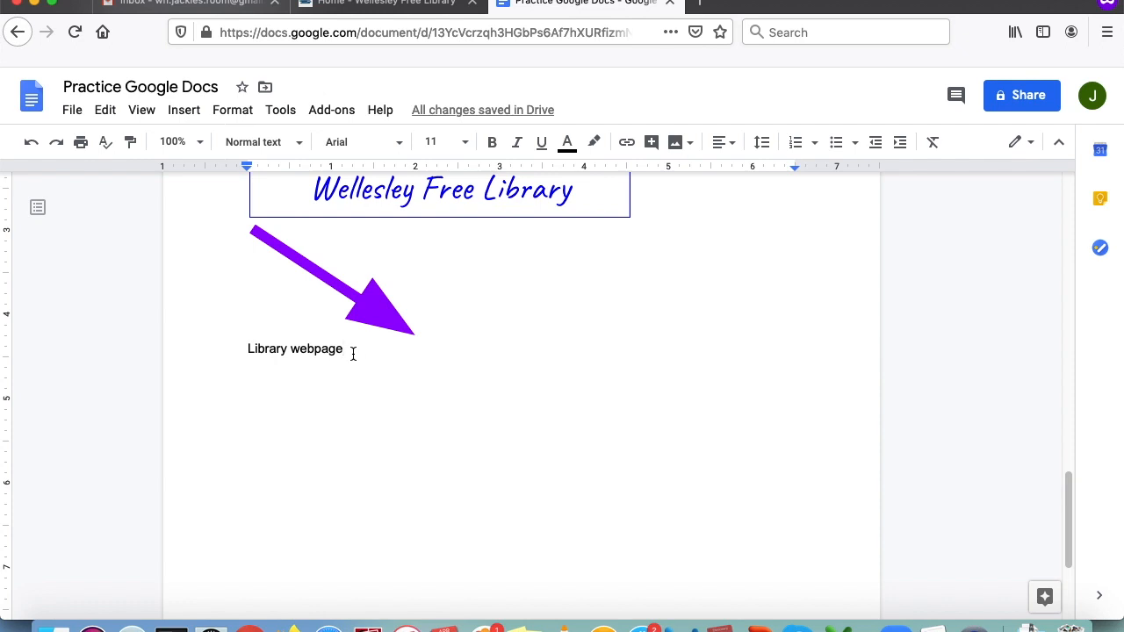
{"action": "left_click_drag", "start_coordinate": [348, 352], "coordinate": [294, 355]}
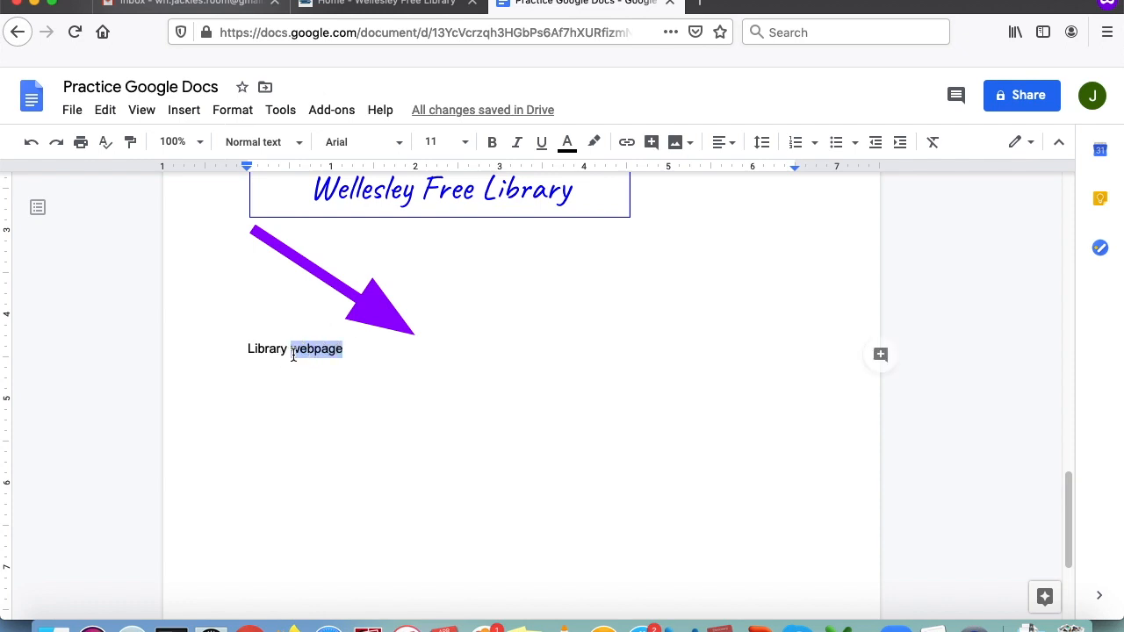
{"action": "left_click", "coordinate": [627, 145]}
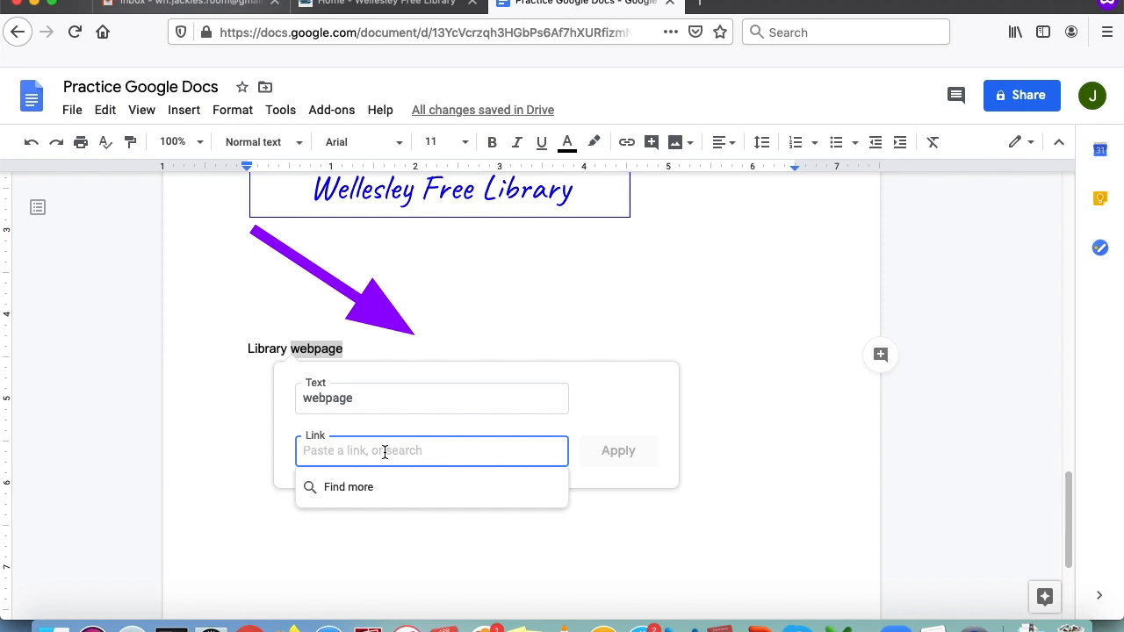
{"action": "key", "text": "super+v"}
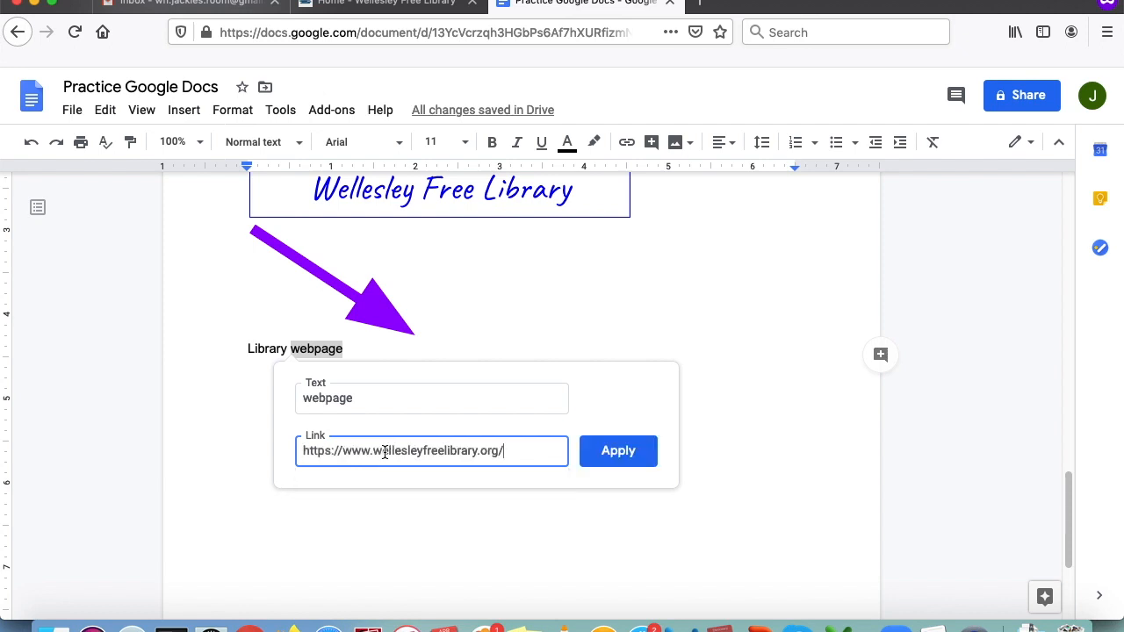
{"action": "left_click", "coordinate": [643, 463]}
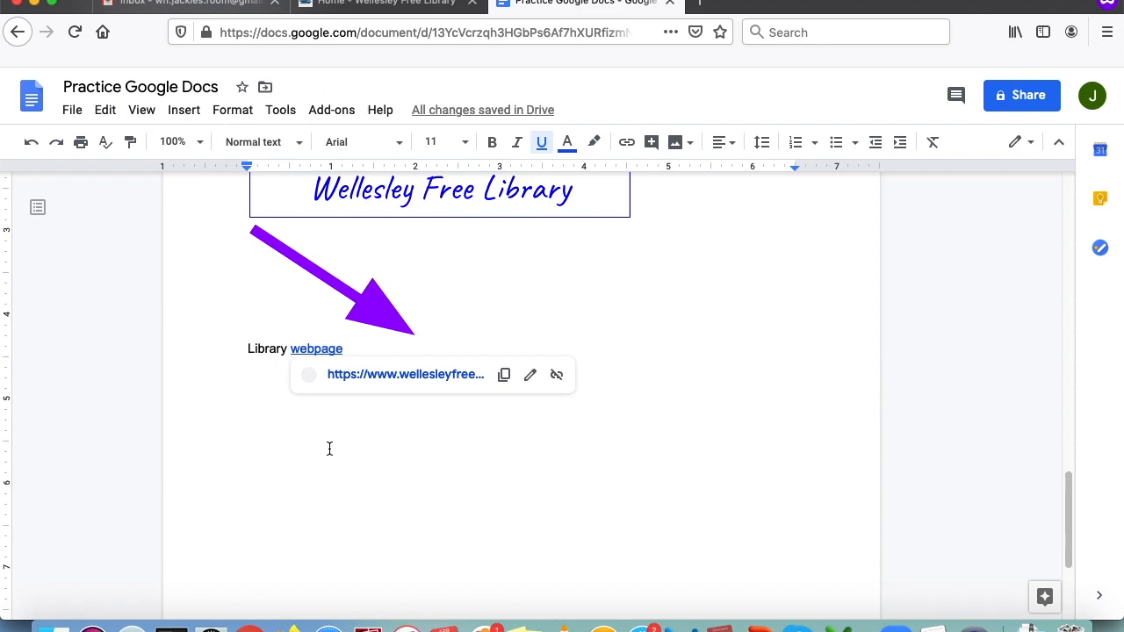
- Clear the stray selection and open the 'webpage' link to test it
{"action": "key", "text": "Left"}
{"action": "key", "text": "Left"}
{"action": "key", "text": "Left"}
{"action": "left_click", "coordinate": [386, 348]}
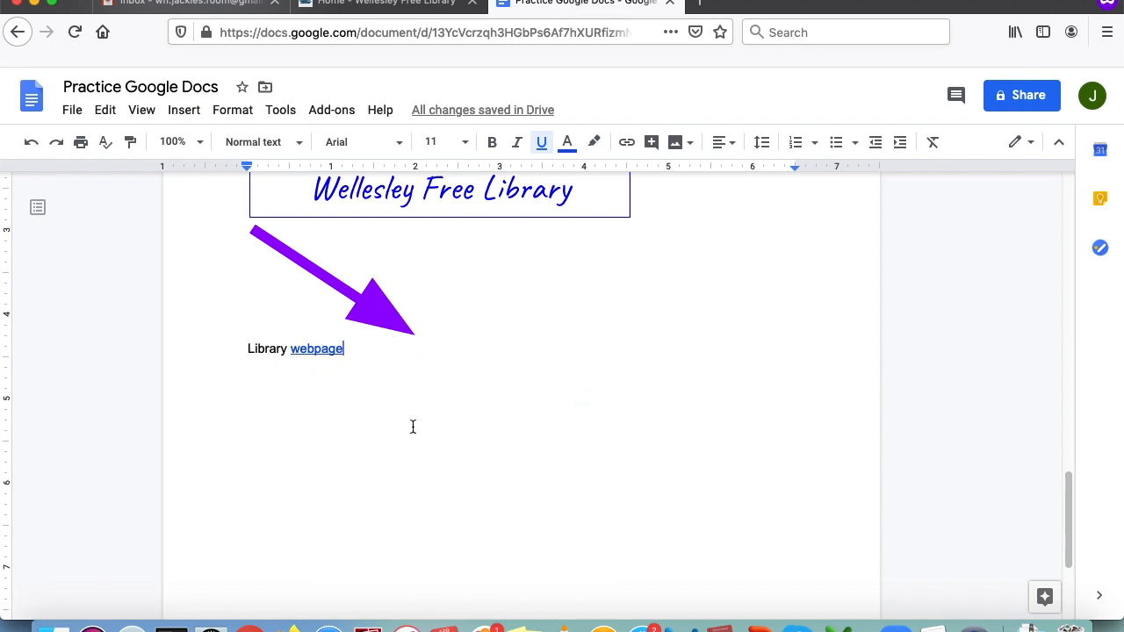
{"action": "left_click_drag", "start_coordinate": [277, 349], "coordinate": [266, 352]}
{"action": "double_click", "coordinate": [268, 350]}
{"action": "left_click", "coordinate": [264, 376]}
{"action": "left_click", "coordinate": [322, 350]}
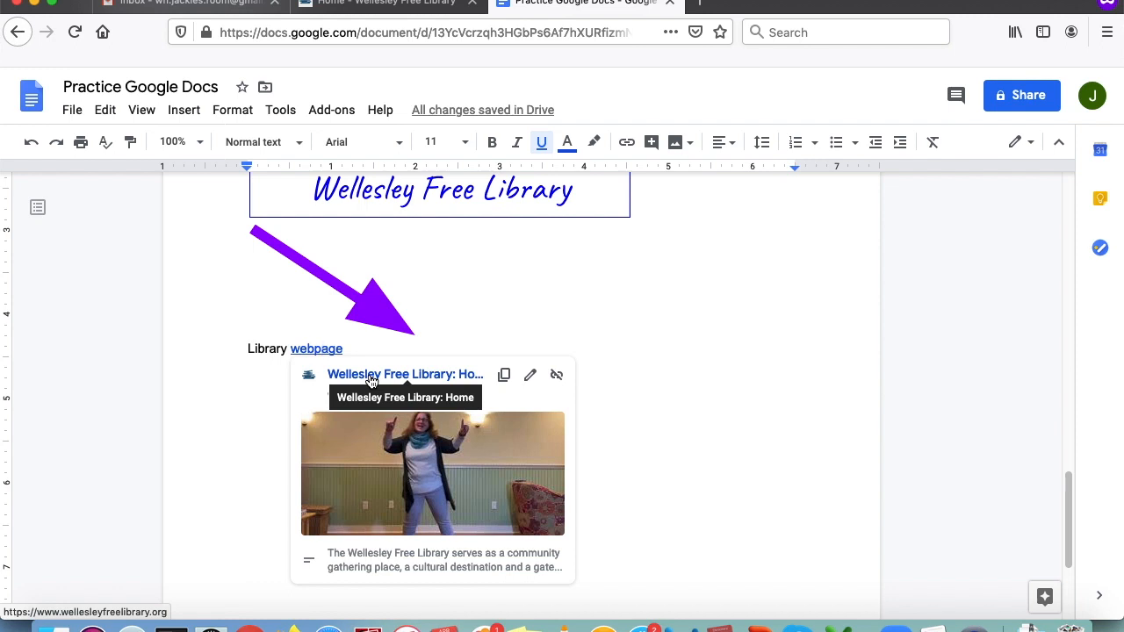
{"action": "left_click", "coordinate": [371, 378]}
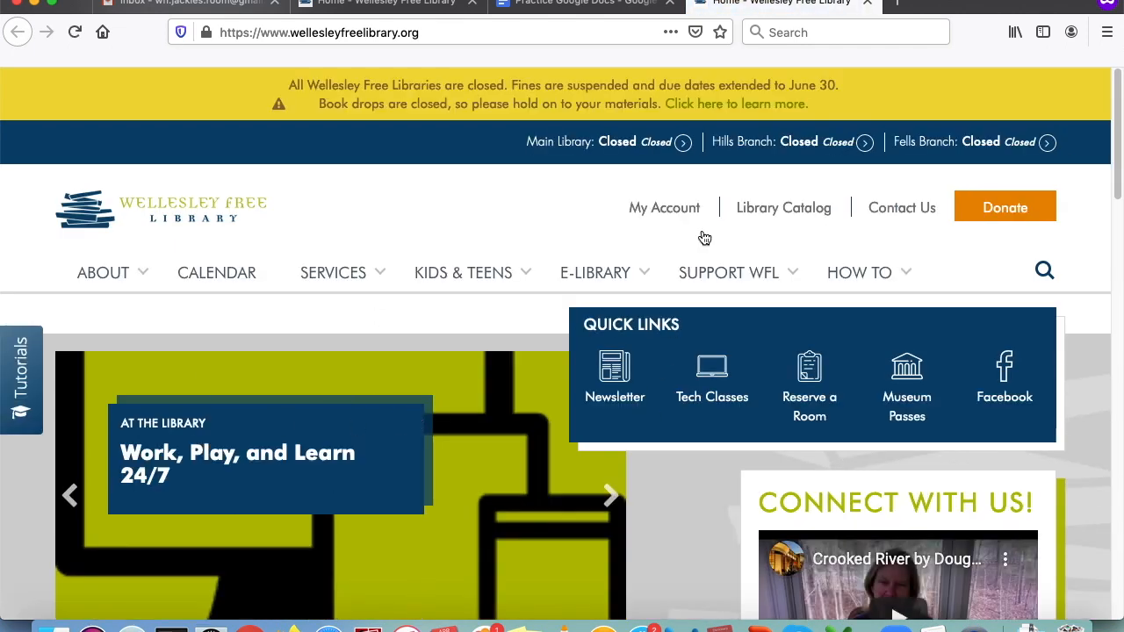
- Close the library homepage tab and resume editing the Practice Google Docs document
{"action": "left_click", "coordinate": [868, 5]}
{"action": "left_click", "coordinate": [374, 356]}
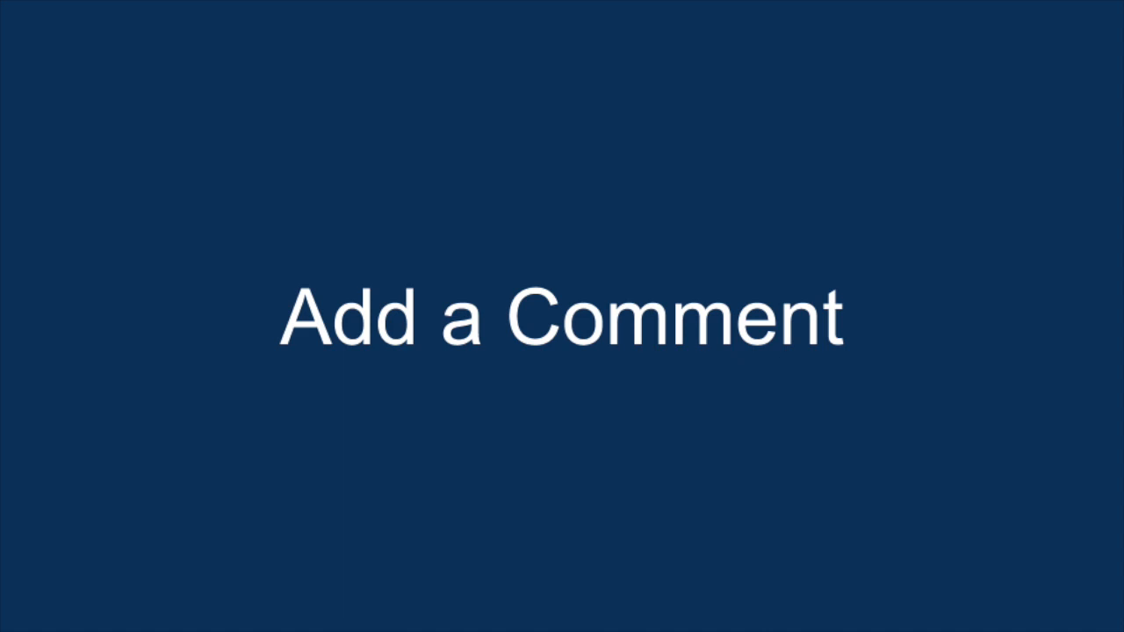
{"action": "left_click", "coordinate": [632, 407]}
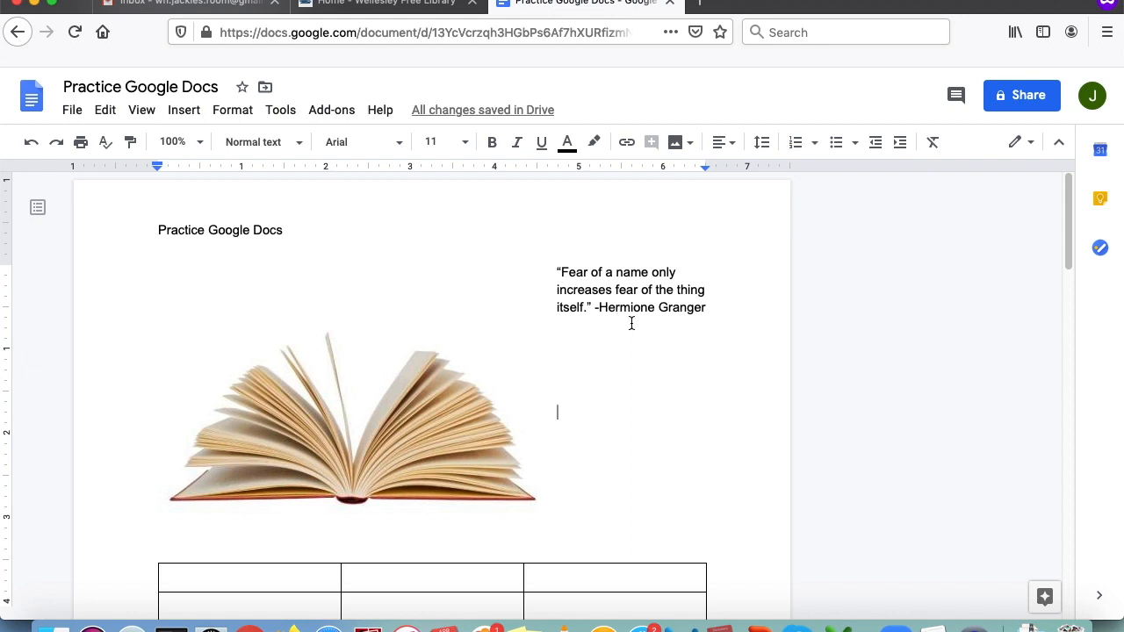
- Select the Hermione Granger quote 'Fear of a name only…' at the top of page 1
{"action": "scroll", "coordinate": [632, 324], "scroll_direction": "down", "scroll_amount": 10}
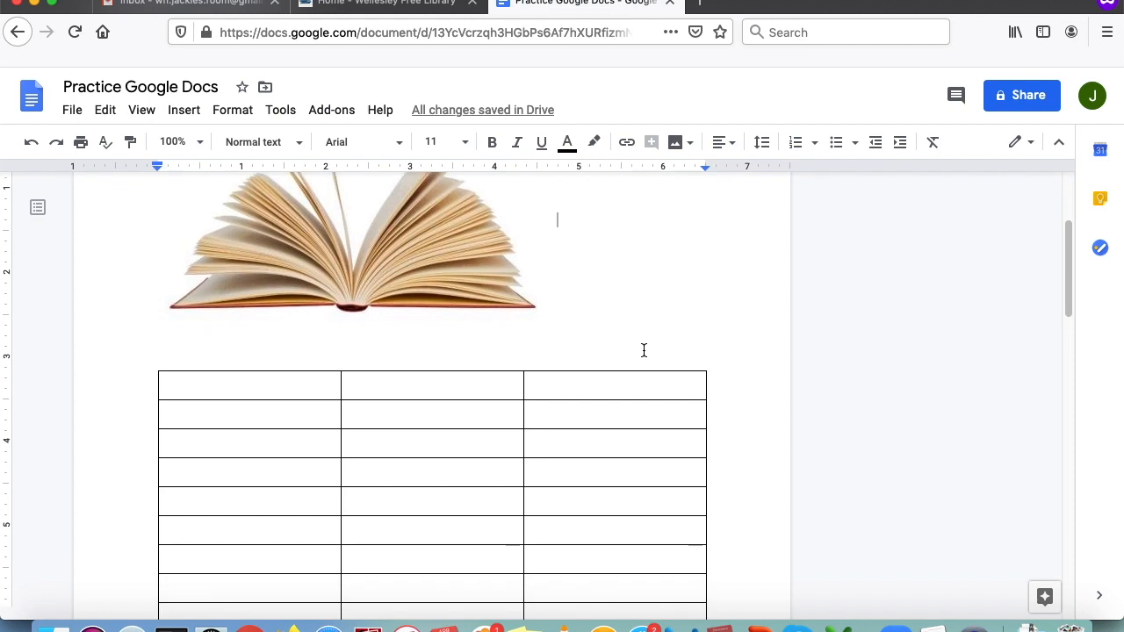
{"action": "scroll", "coordinate": [662, 423], "scroll_direction": "up", "scroll_amount": 10}
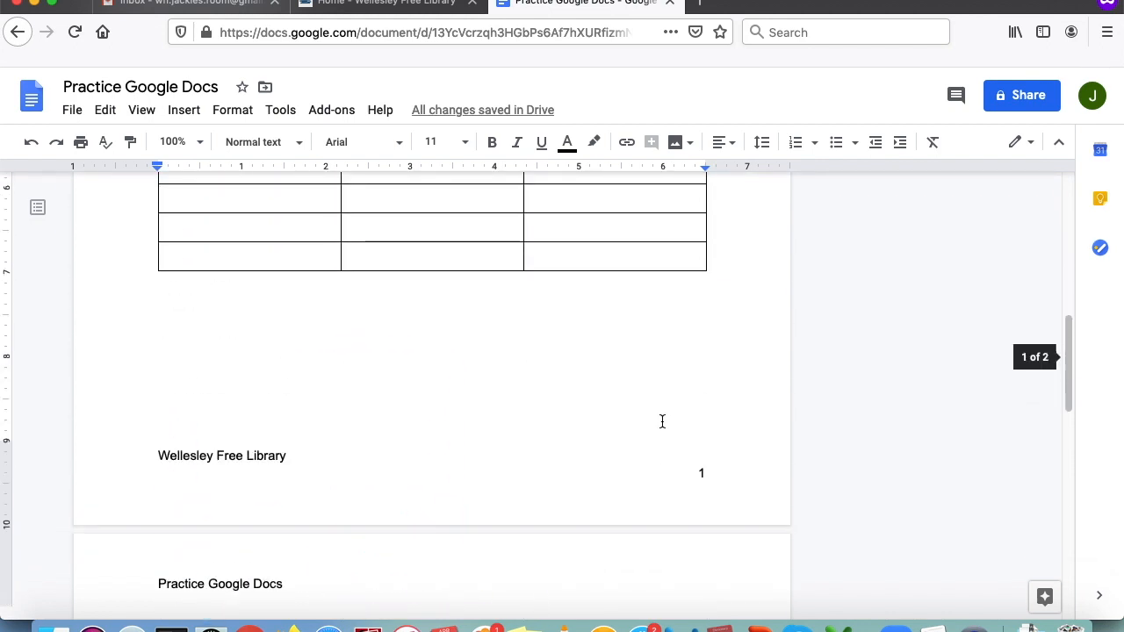
{"action": "scroll", "coordinate": [665, 414], "scroll_direction": "up", "scroll_amount": 2}
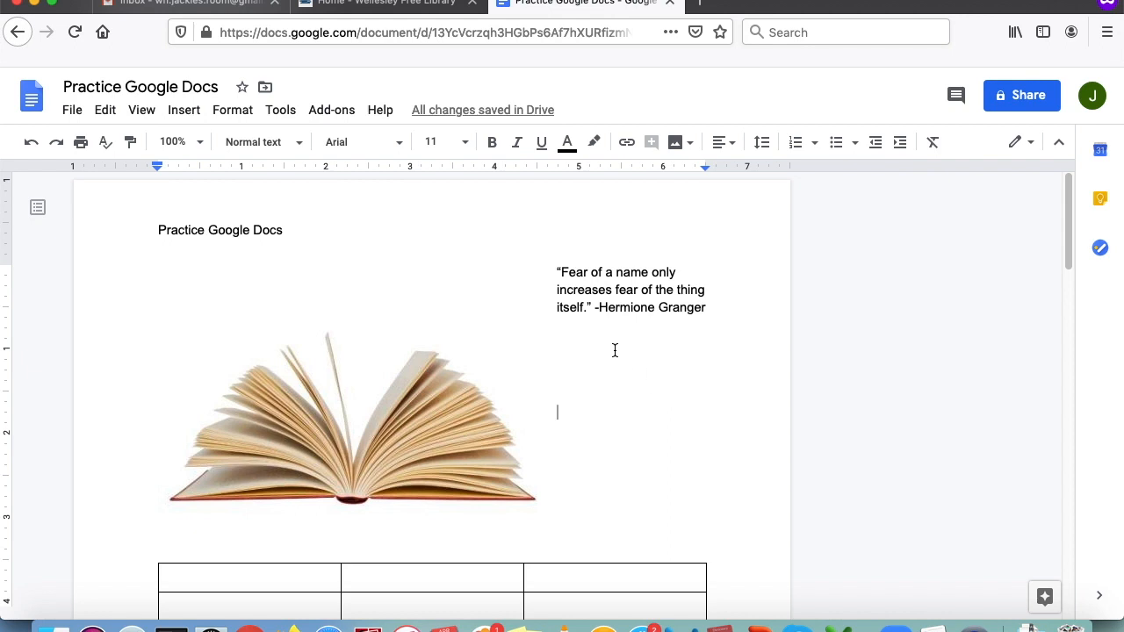
{"action": "left_click_drag", "start_coordinate": [556, 272], "coordinate": [706, 312]}
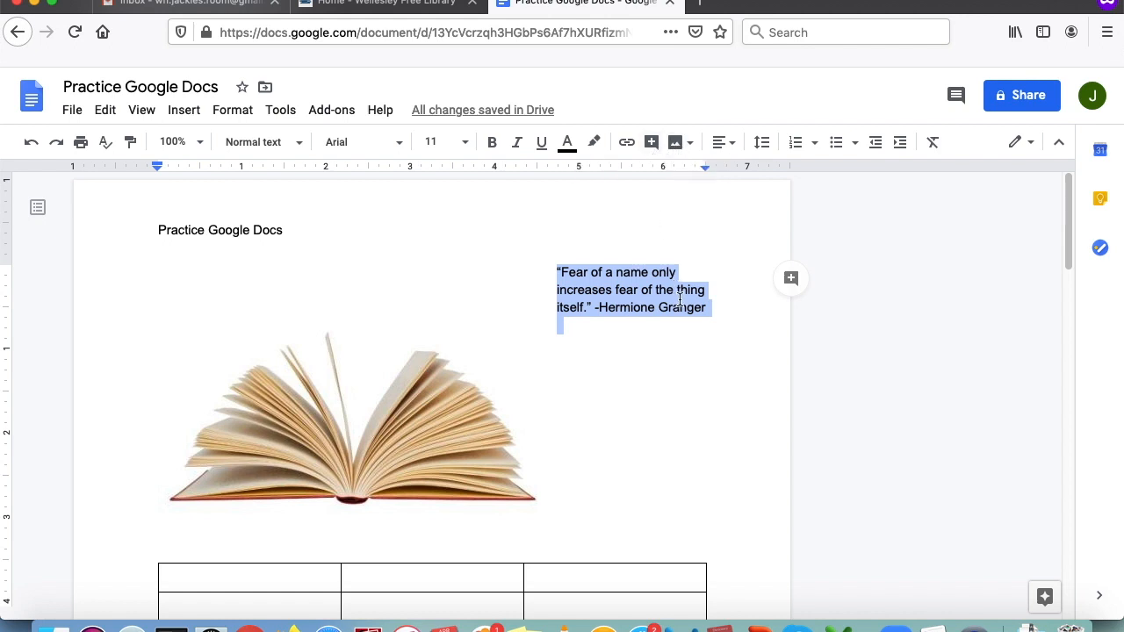
- Attach the comment 'Good quote but what book did this quote come from?' to the quote
{"action": "left_click", "coordinate": [791, 281]}
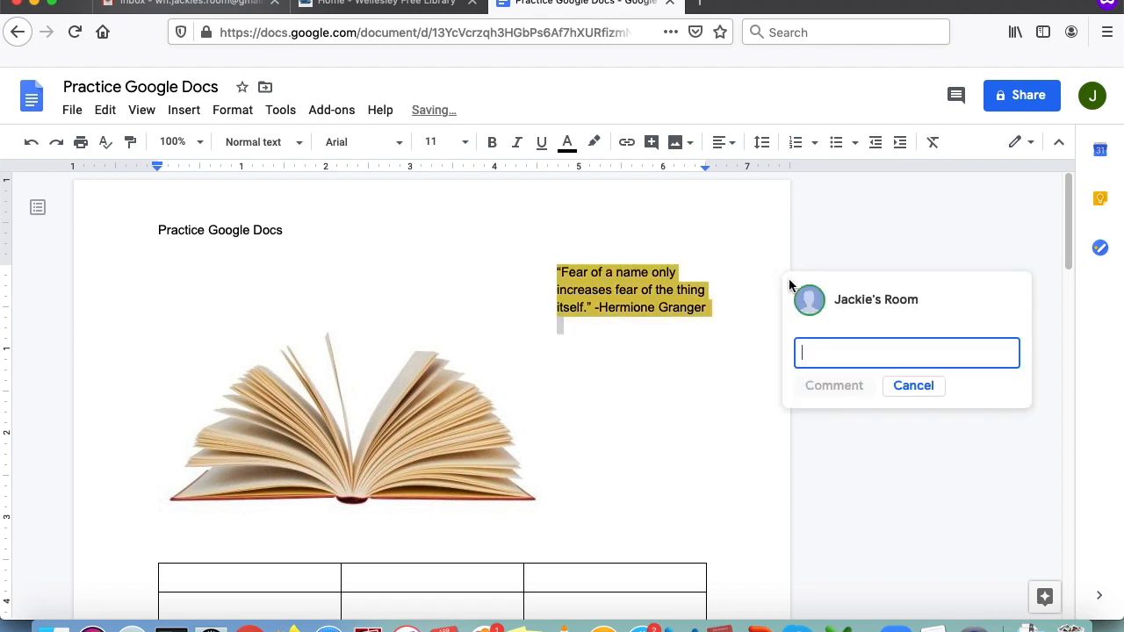
{"action": "type", "text": "Good quote but w"}
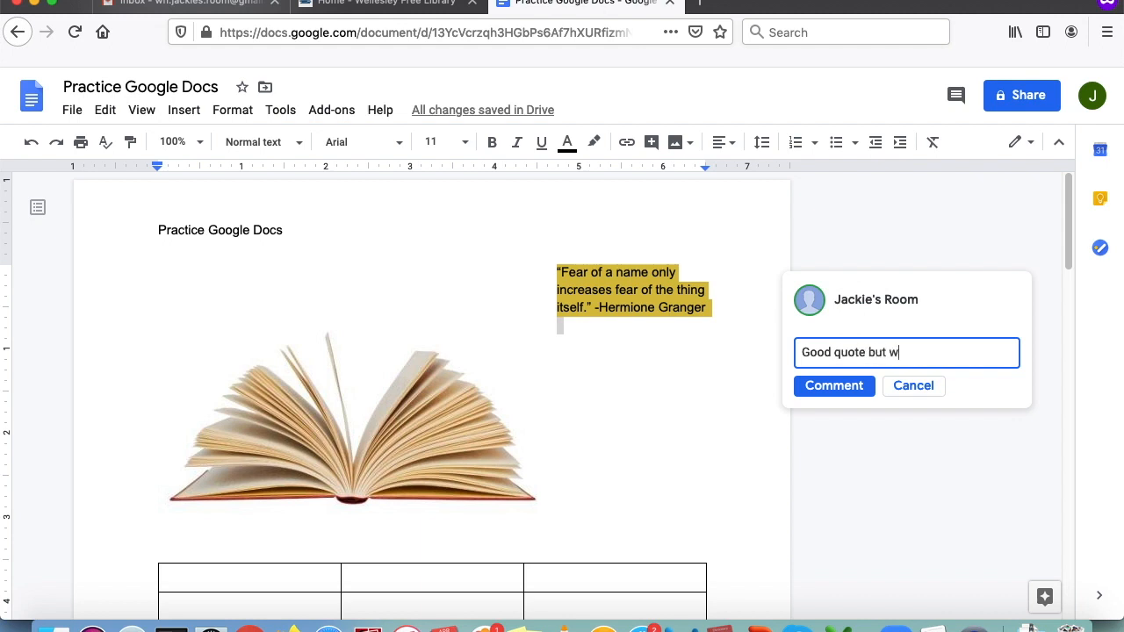
{"action": "type", "text": "hat book did this quote com"}
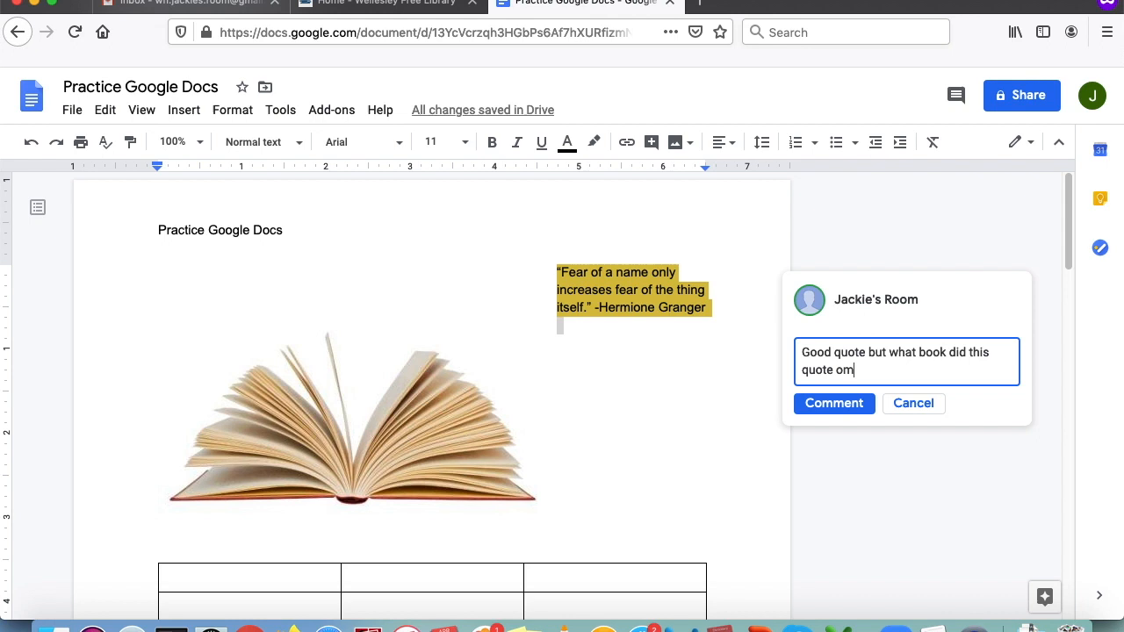
{"action": "key", "text": "BackSpace"}
{"action": "key", "text": "BackSpace"}
{"action": "type", "text": "come from?"}
{"action": "left_click", "coordinate": [831, 407]}
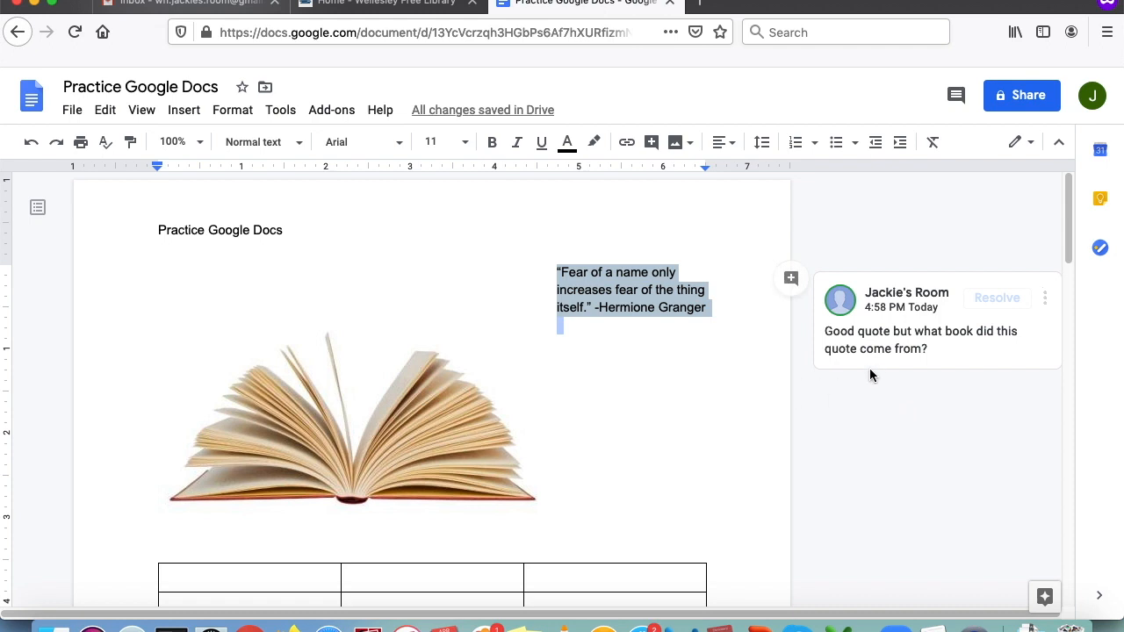
- Reply to the quote's comment with 'Harry Potter and the Sorcerer's Stone'
{"action": "scroll", "coordinate": [858, 365], "scroll_direction": "down", "scroll_amount": 1}
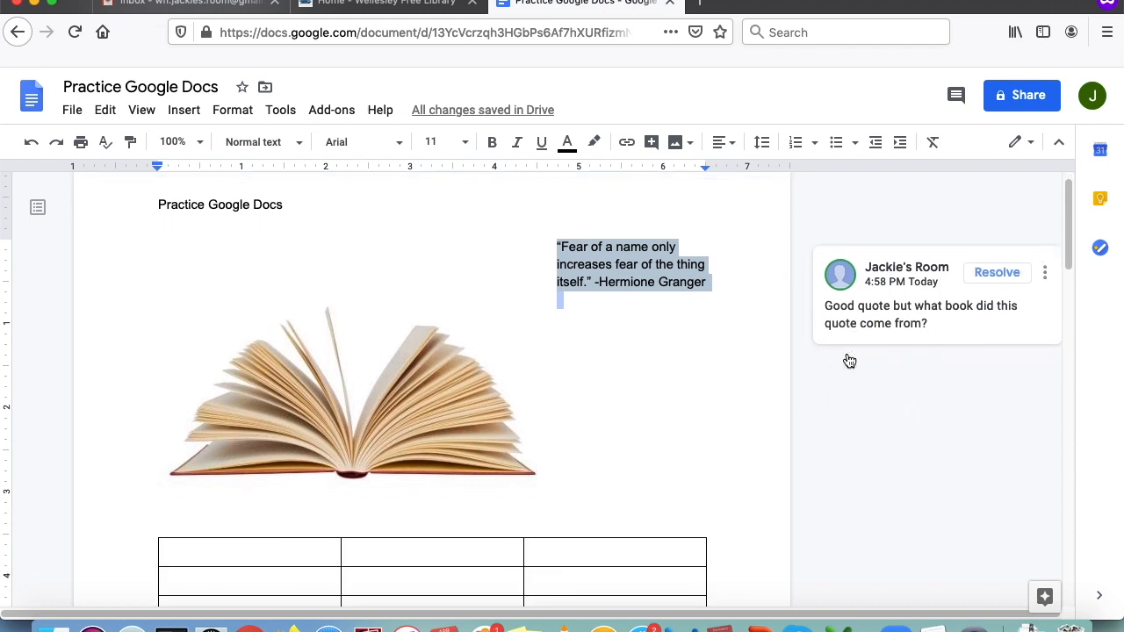
{"action": "left_click", "coordinate": [908, 330]}
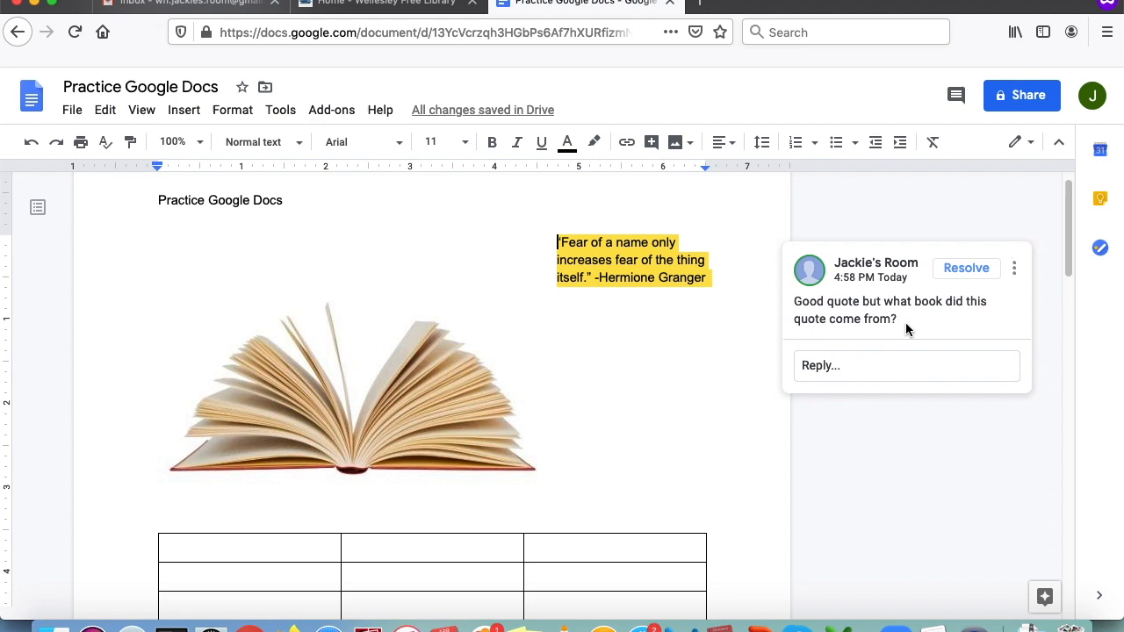
{"action": "left_click", "coordinate": [854, 369]}
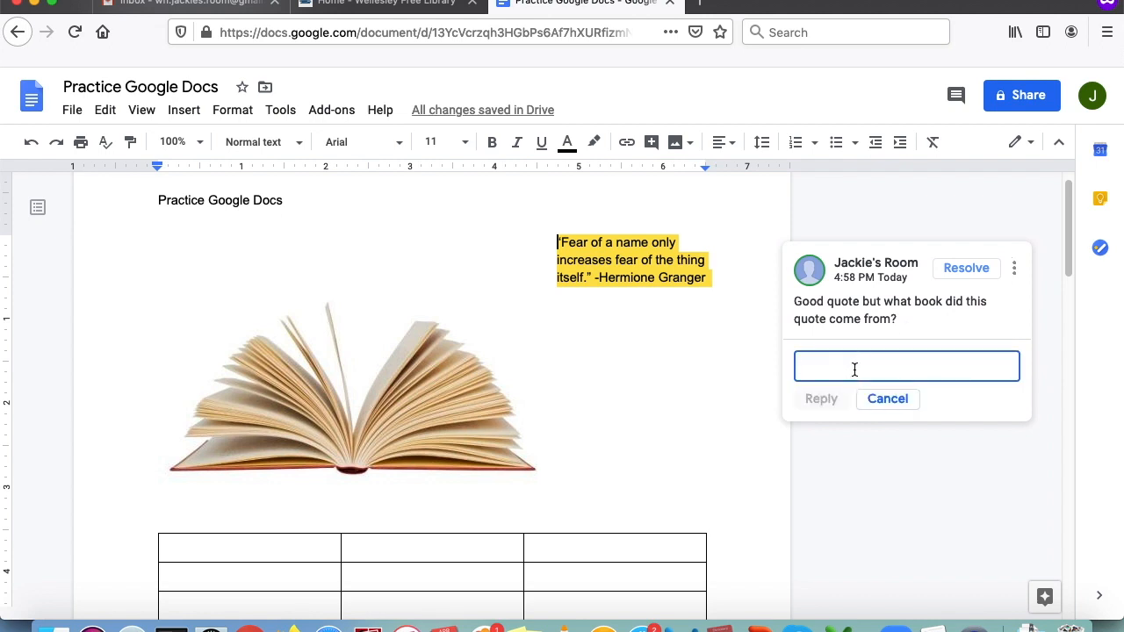
{"action": "type", "text": "Har"}
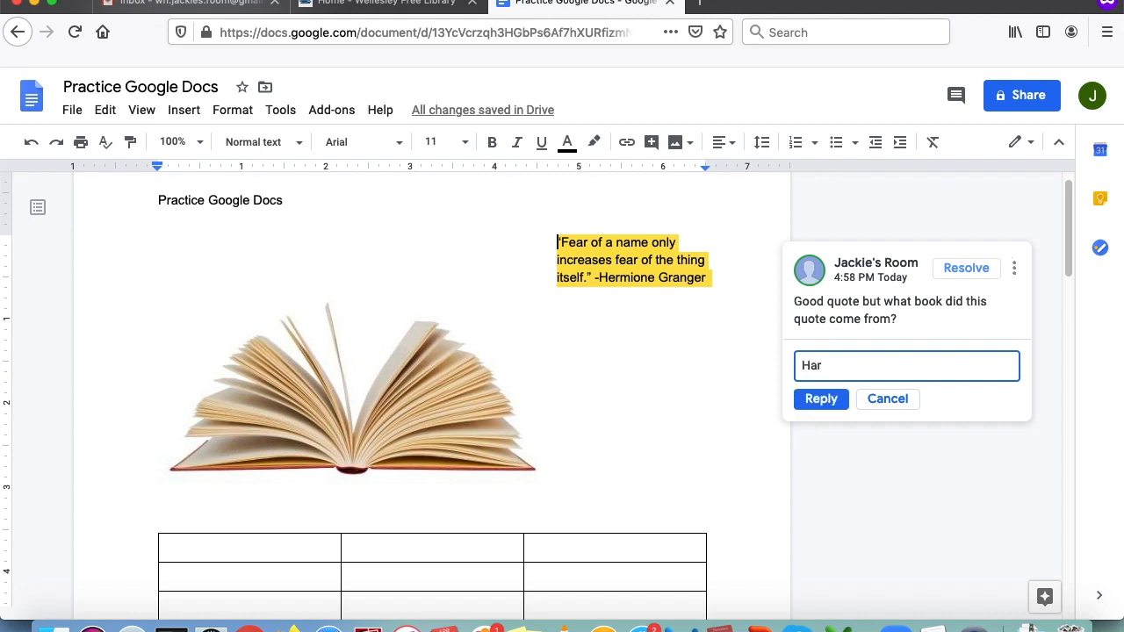
{"action": "type", "text": "ry Potter and the Sorcerer's Stone"}
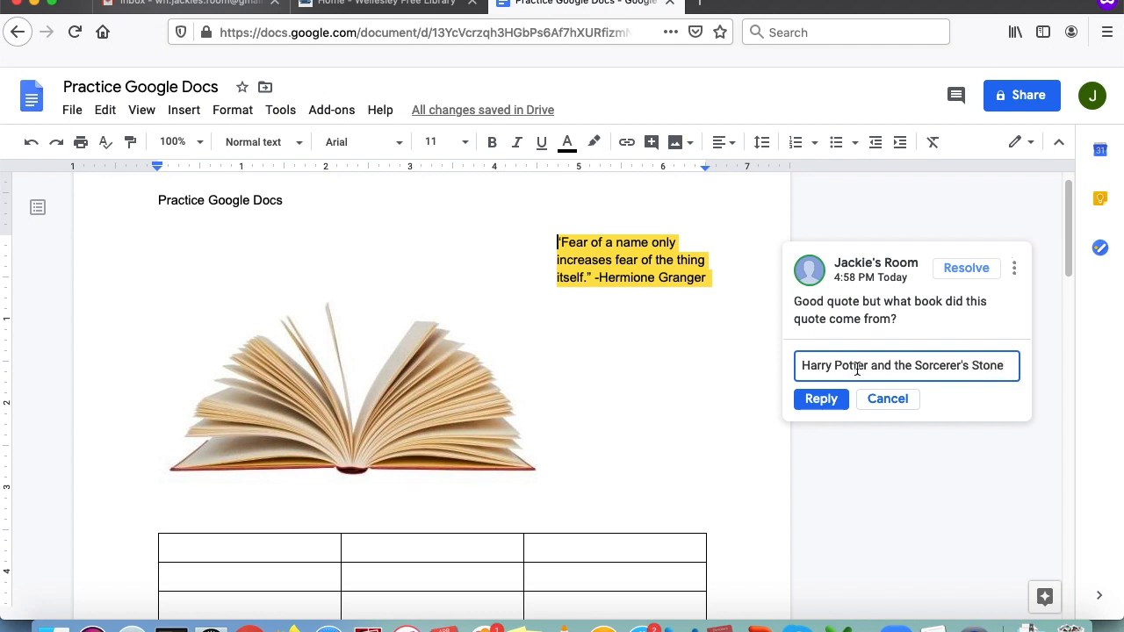
{"action": "left_click", "coordinate": [824, 401]}
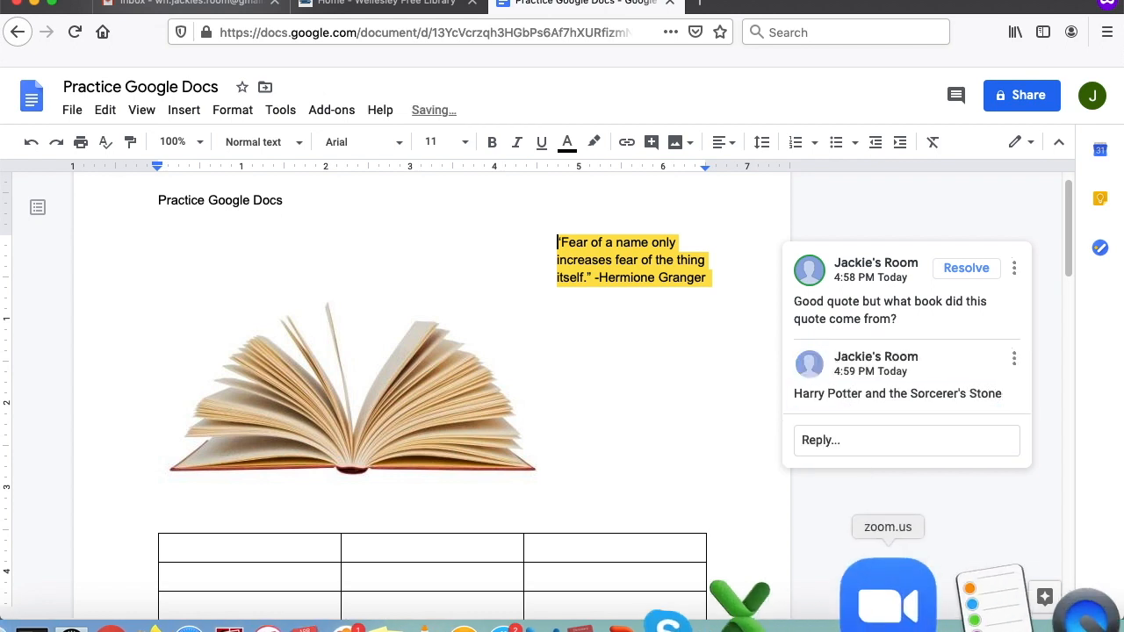
- Mark the comment thread as resolved
{"action": "left_click", "coordinate": [989, 518]}
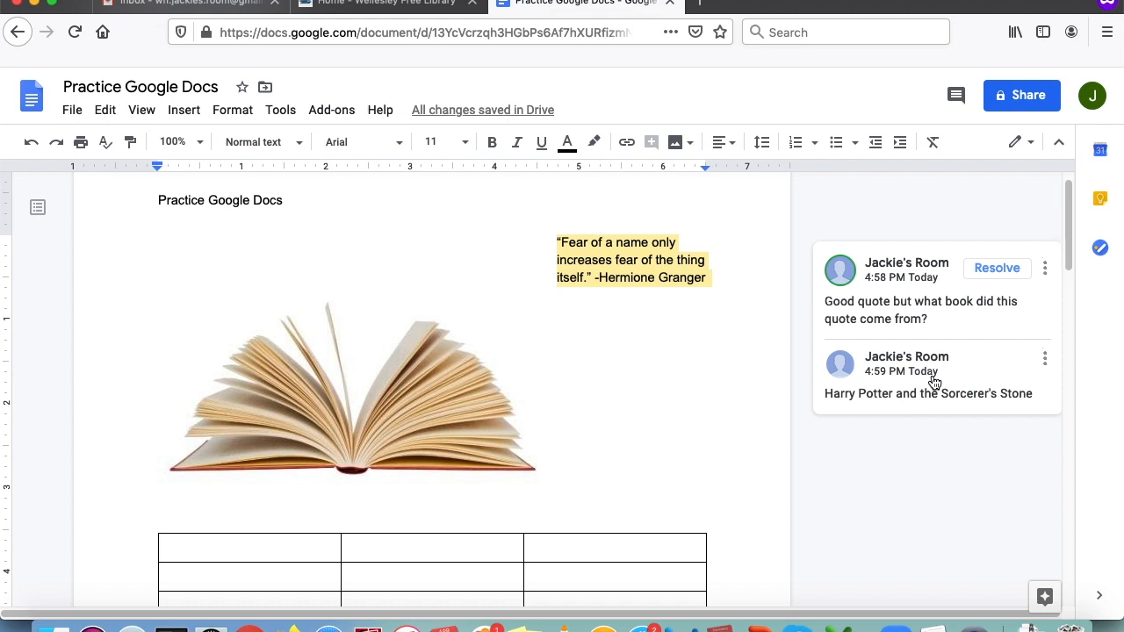
{"action": "left_click", "coordinate": [998, 269]}
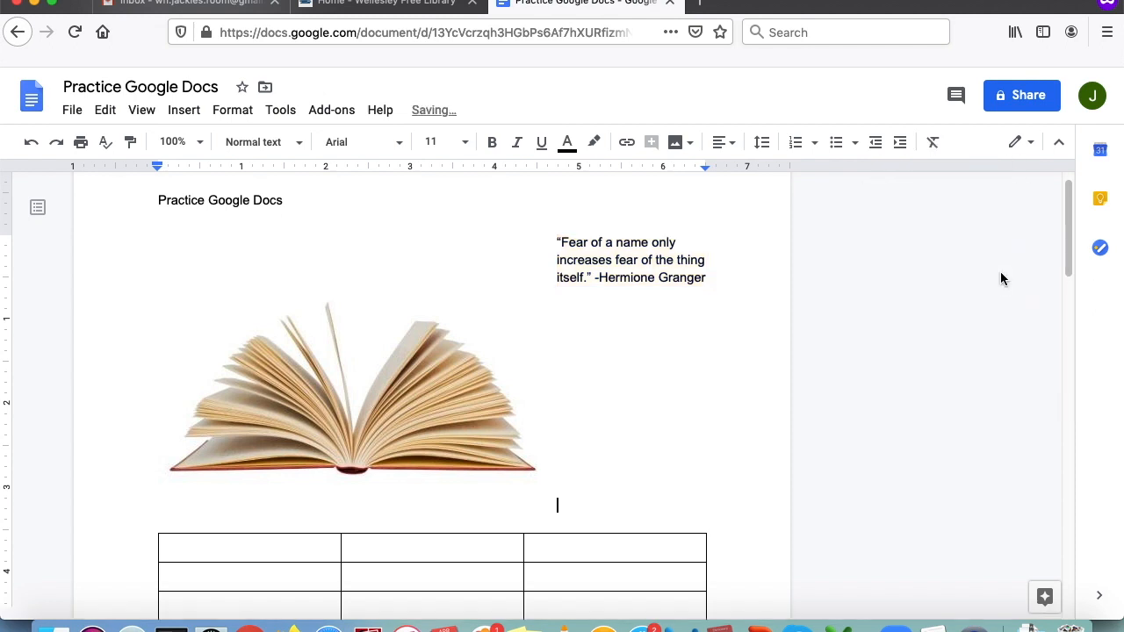
{"action": "scroll", "coordinate": [715, 407], "scroll_direction": "down", "scroll_amount": 10}
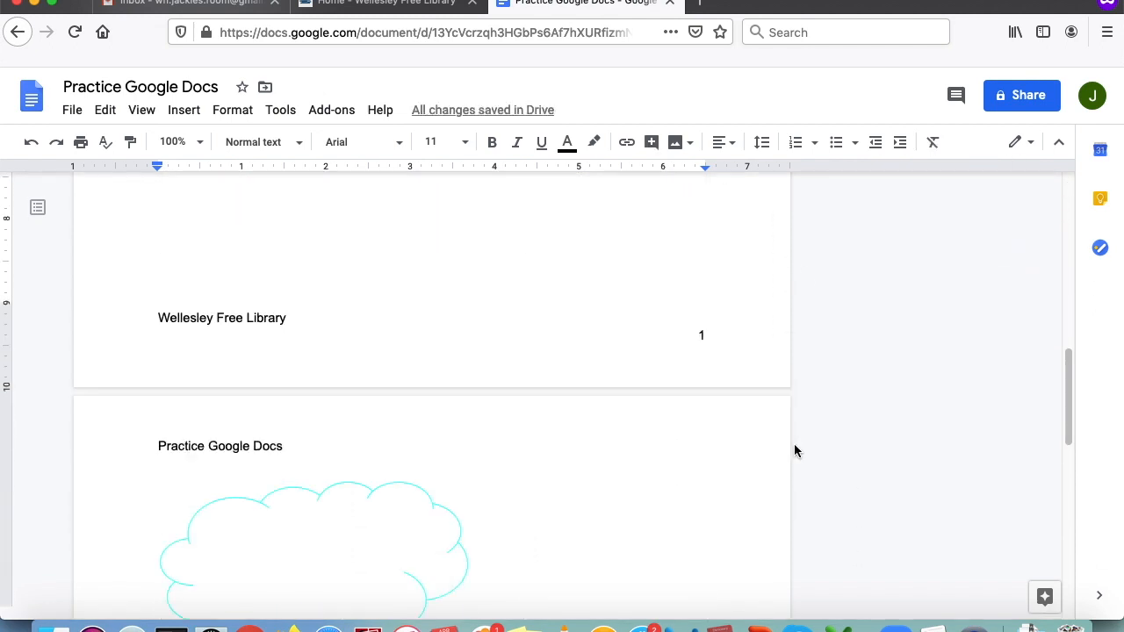
{"action": "scroll", "coordinate": [824, 451], "scroll_direction": "down", "scroll_amount": 2}
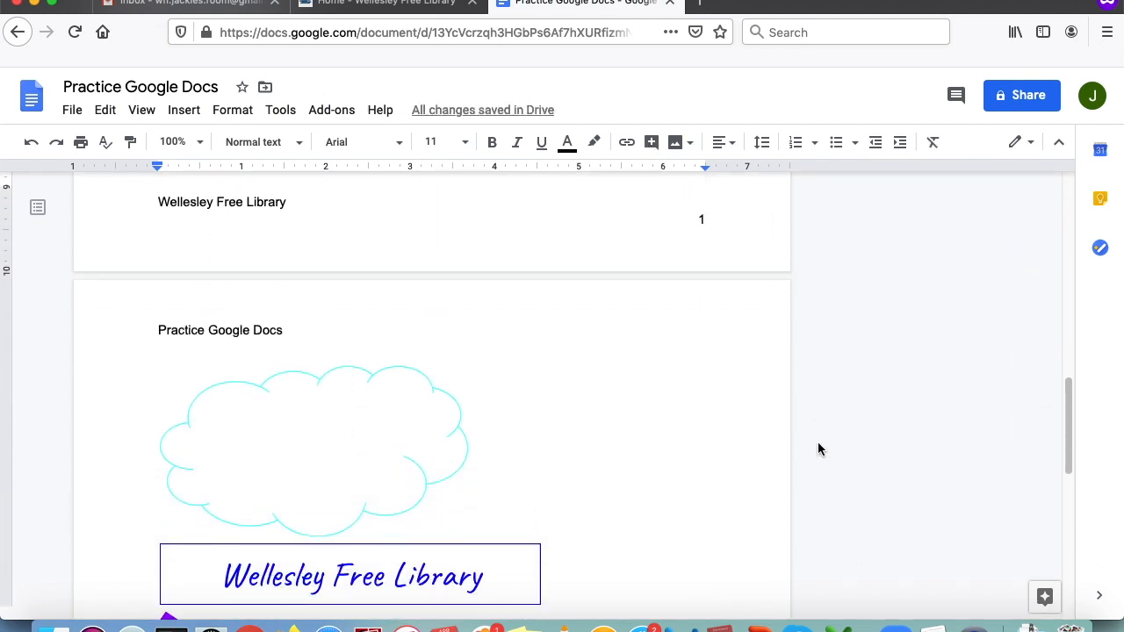
{"action": "scroll", "coordinate": [819, 452], "scroll_direction": "down", "scroll_amount": 5}
{"action": "scroll", "coordinate": [821, 450], "scroll_direction": "down", "scroll_amount": 3}
{"action": "scroll", "coordinate": [823, 450], "scroll_direction": "up", "scroll_amount": 12}
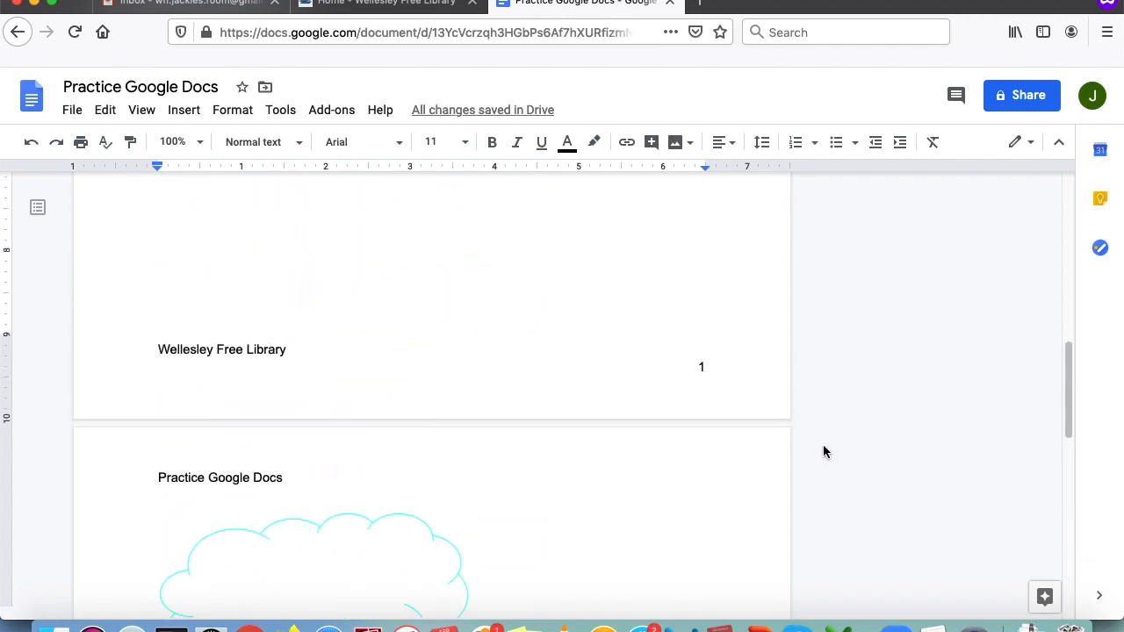
{"action": "scroll", "coordinate": [824, 452], "scroll_direction": "up", "scroll_amount": 4}
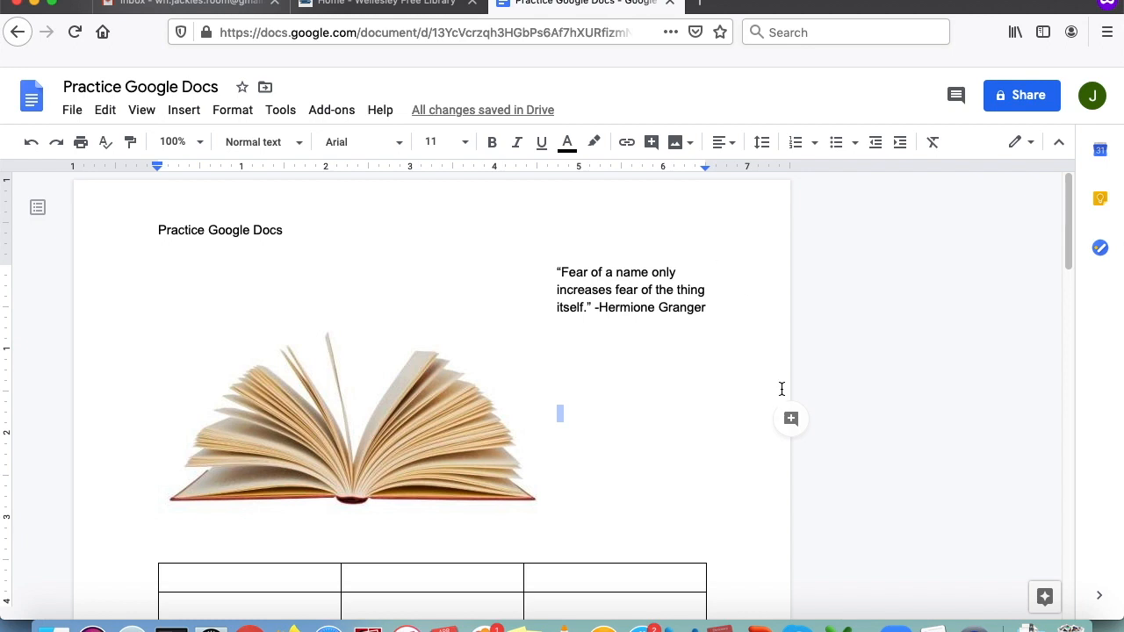
{"action": "double_click", "coordinate": [624, 324]}
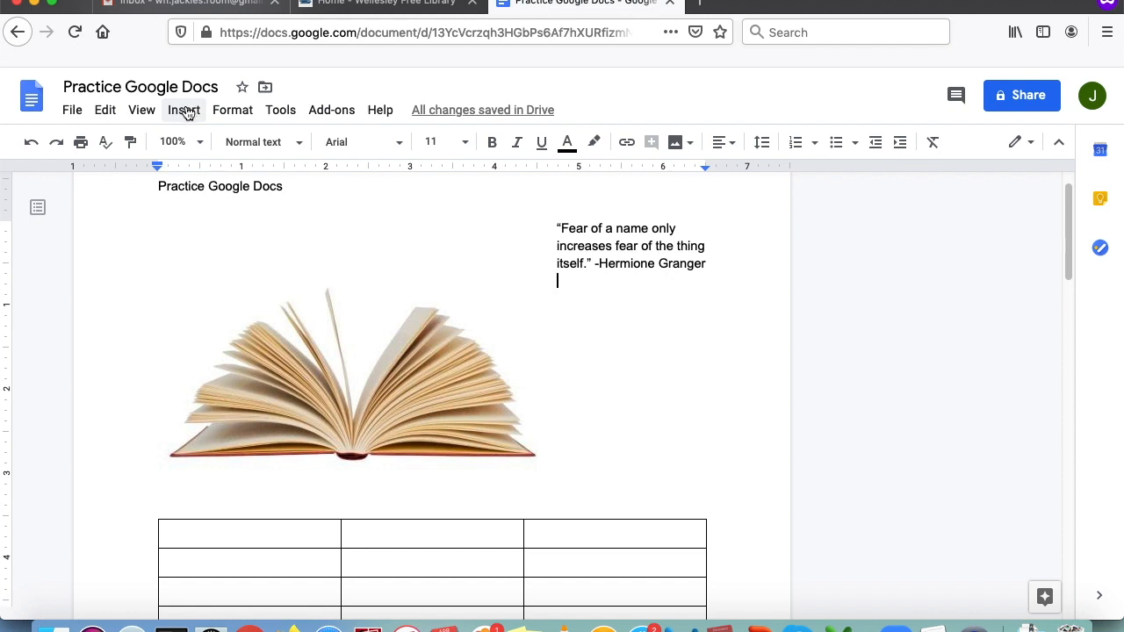
- Open Page setup and try a light grey page colour, then set it back to white
{"action": "left_click", "coordinate": [75, 112]}
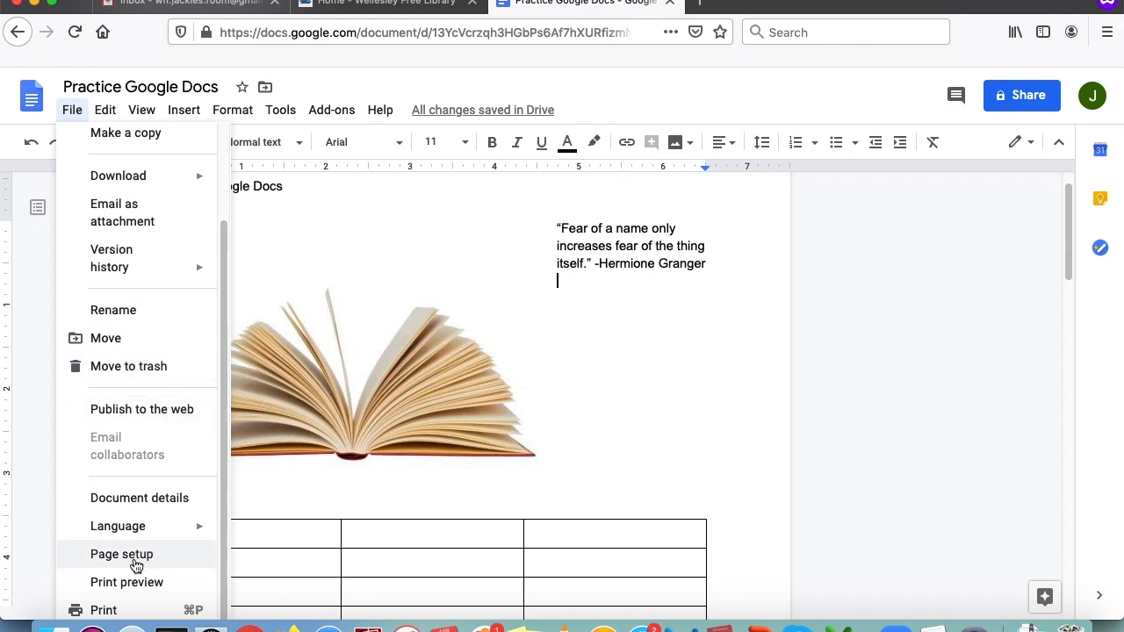
{"action": "left_click", "coordinate": [121, 554]}
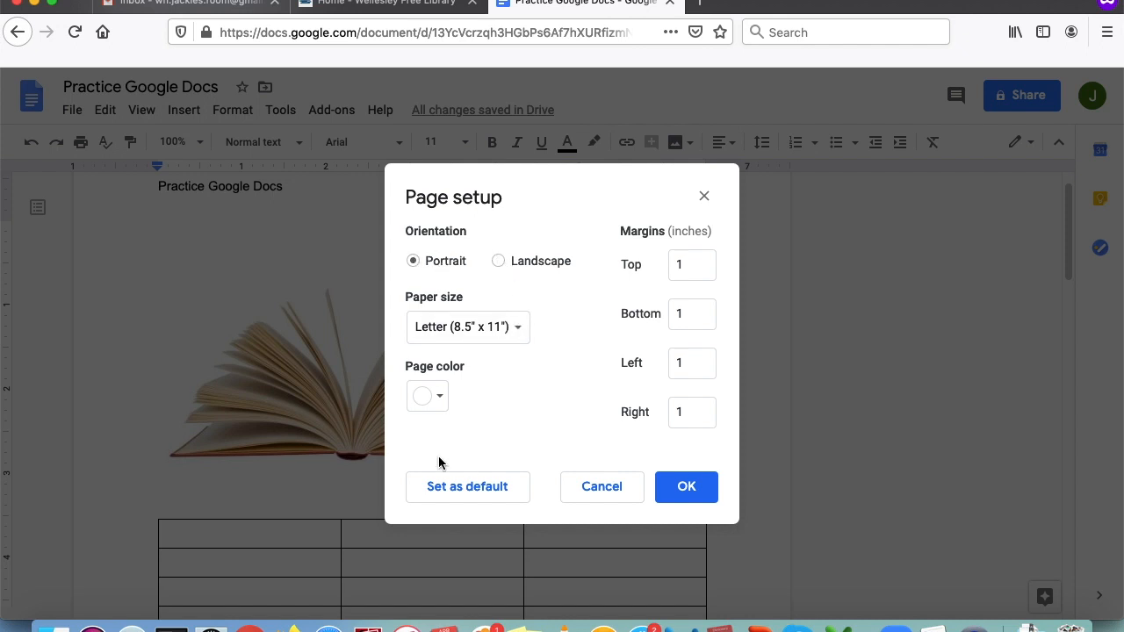
{"action": "left_click", "coordinate": [435, 396]}
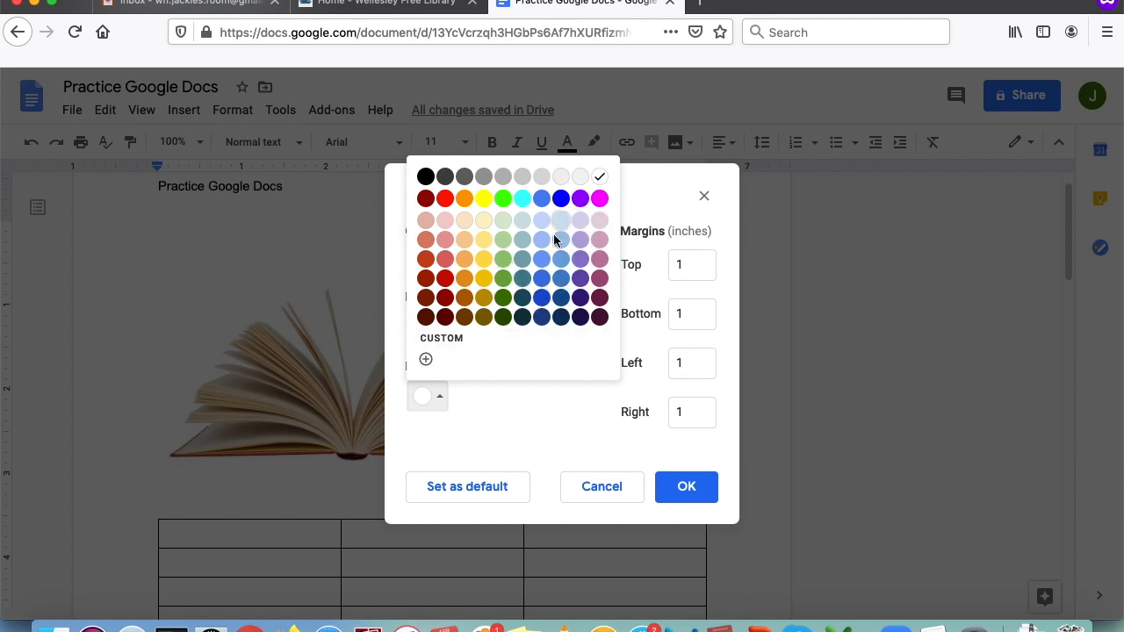
{"action": "left_click", "coordinate": [581, 177]}
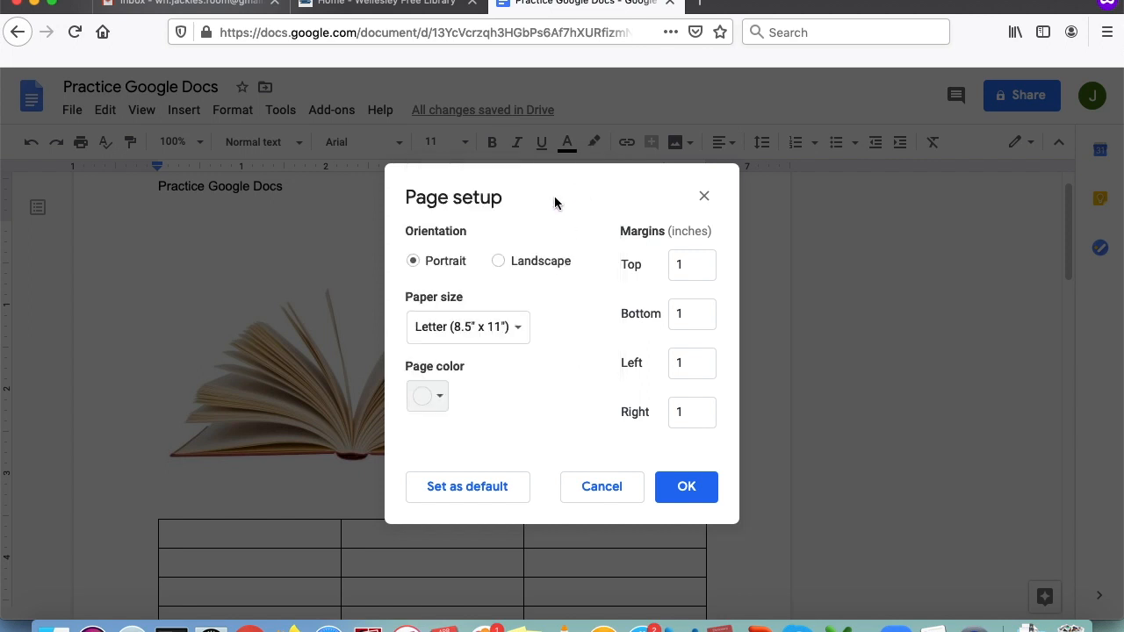
{"action": "left_click", "coordinate": [440, 402]}
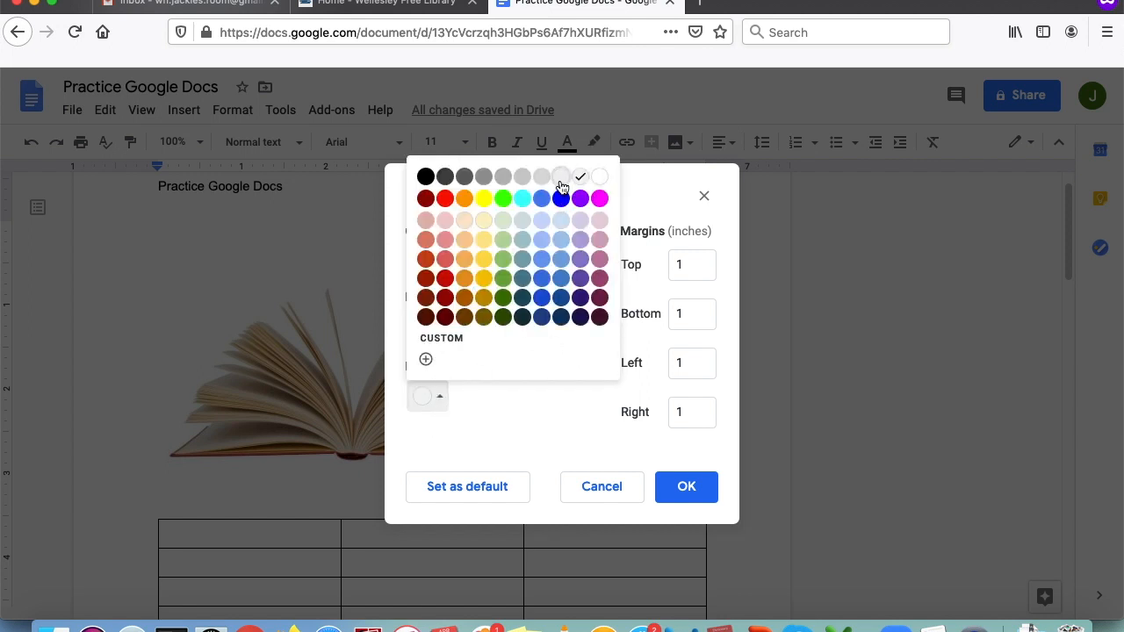
{"action": "left_click", "coordinate": [603, 178]}
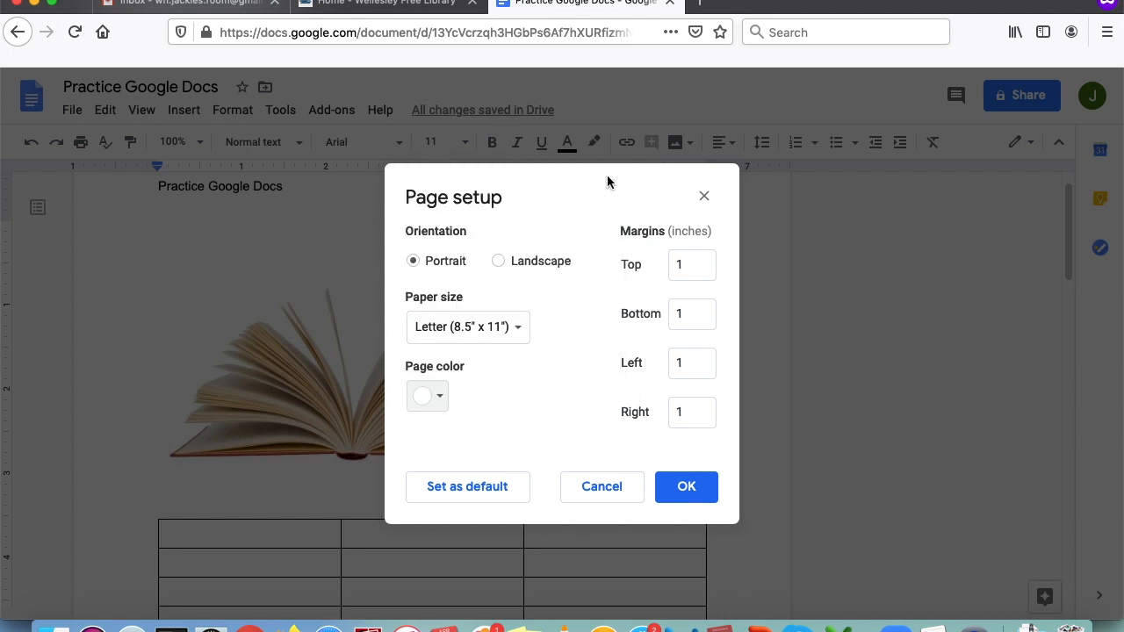
- Set the top, bottom, left and right margins all to 0.5 inches
{"action": "left_click", "coordinate": [687, 271]}
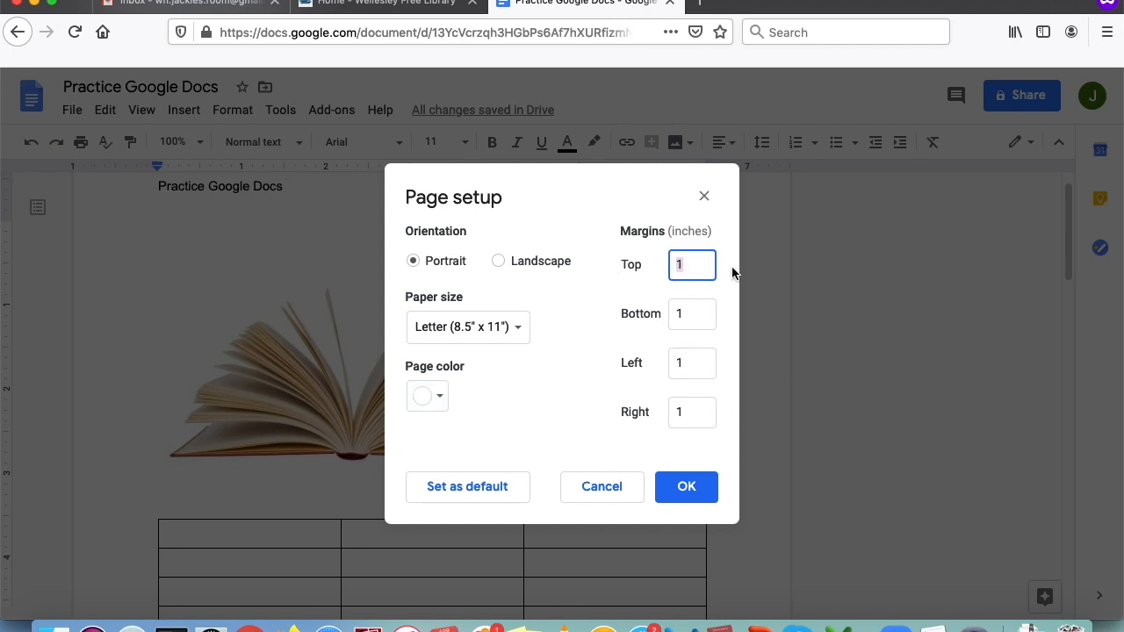
{"action": "left_click", "coordinate": [691, 316]}
{"action": "left_click", "coordinate": [663, 362]}
{"action": "left_click", "coordinate": [648, 412]}
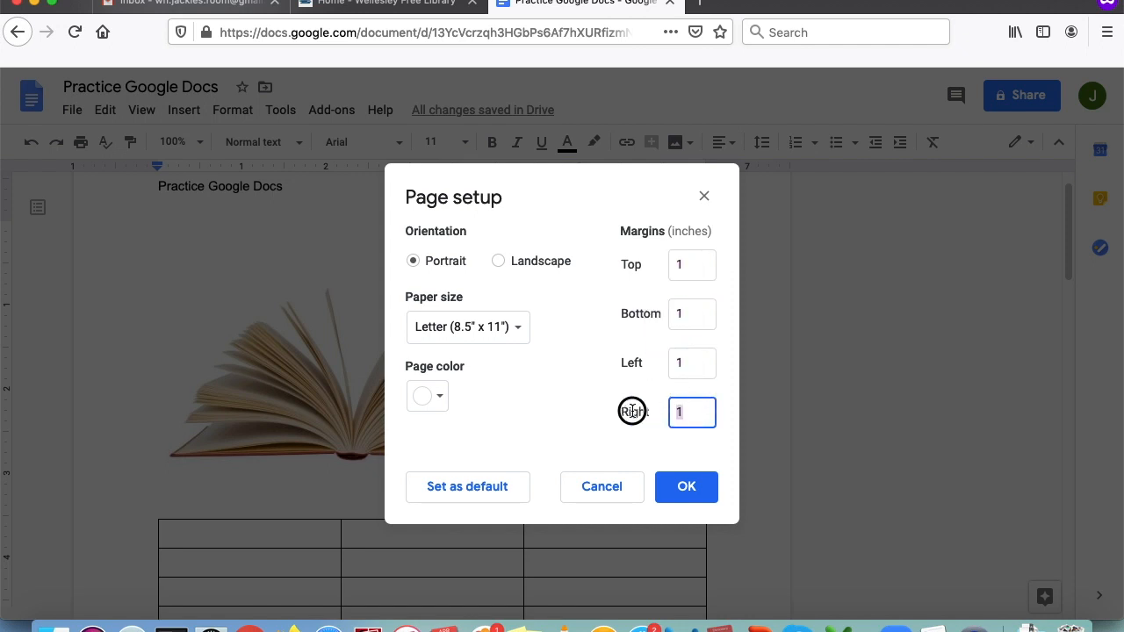
{"action": "left_click", "coordinate": [689, 262]}
{"action": "type", "text": ".5"}
{"action": "left_click", "coordinate": [690, 312]}
{"action": "type", "text": ".5"}
{"action": "left_click", "coordinate": [691, 363]}
{"action": "type", "text": ".5"}
{"action": "left_click", "coordinate": [702, 405]}
{"action": "type", "text": ".5"}
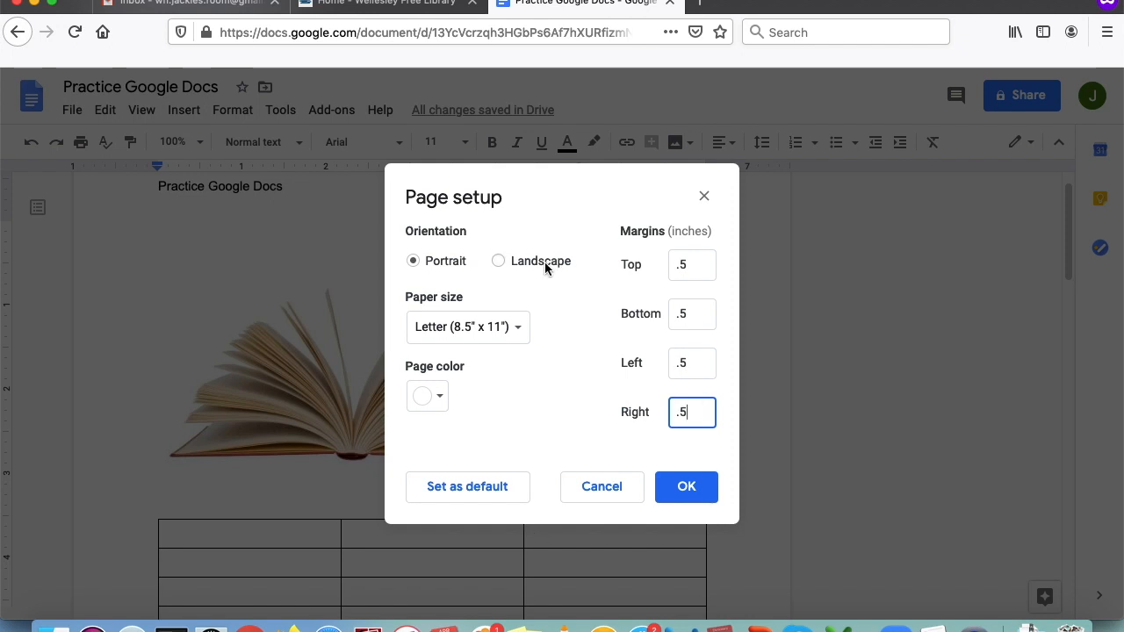
- Switch to landscape orientation with a magenta page colour and apply the page setup
{"action": "left_click", "coordinate": [499, 261]}
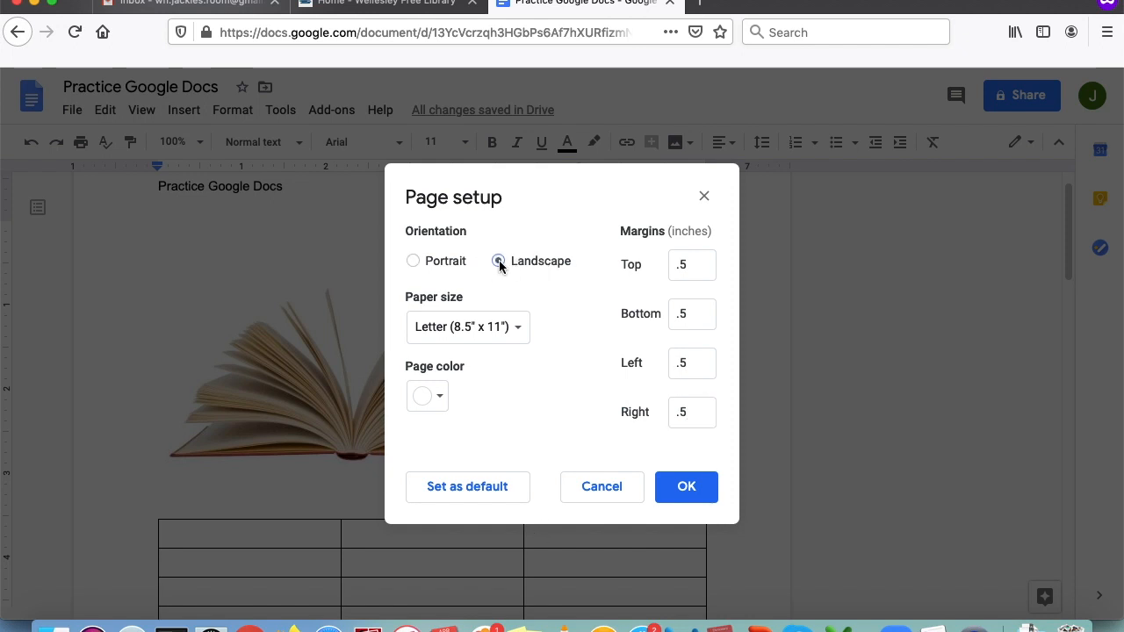
{"action": "left_click", "coordinate": [427, 396]}
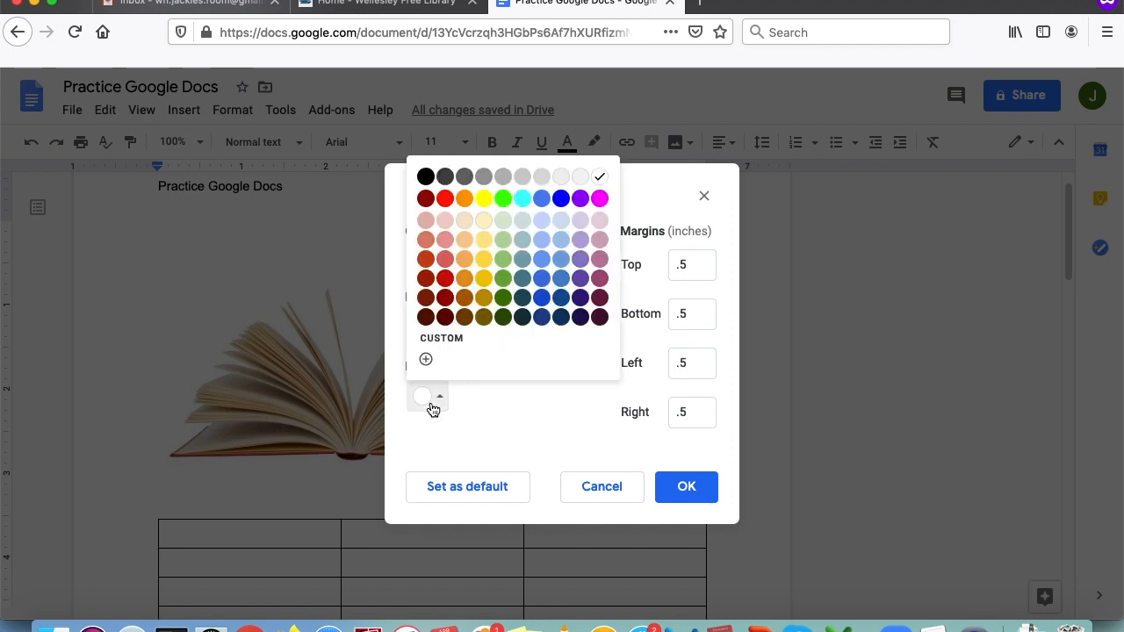
{"action": "left_click", "coordinate": [600, 204]}
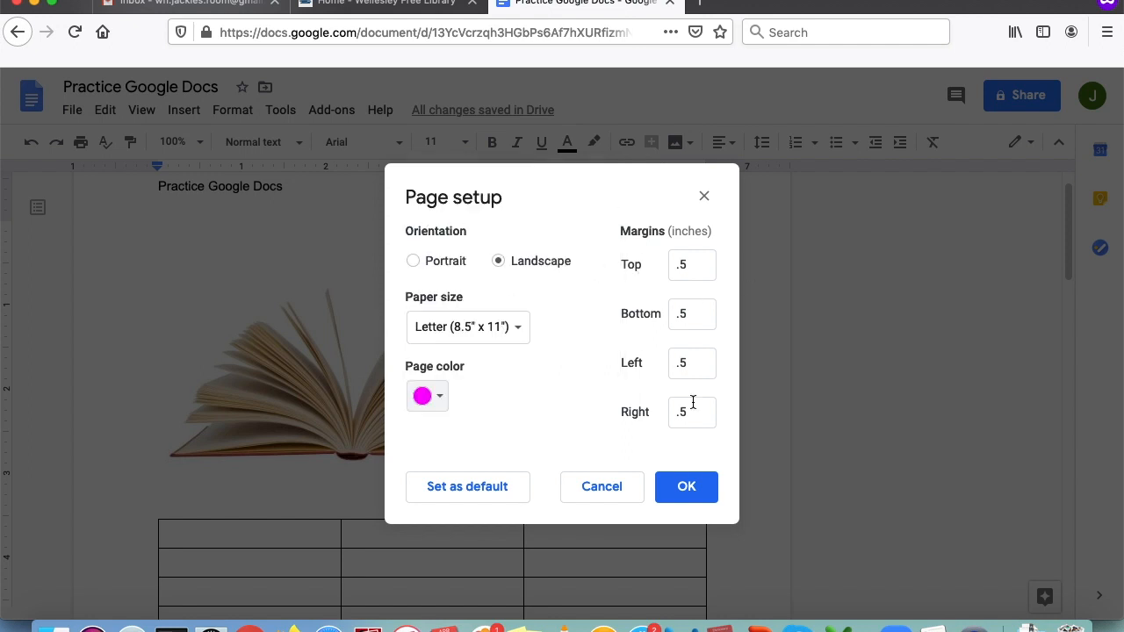
{"action": "left_click", "coordinate": [689, 497]}
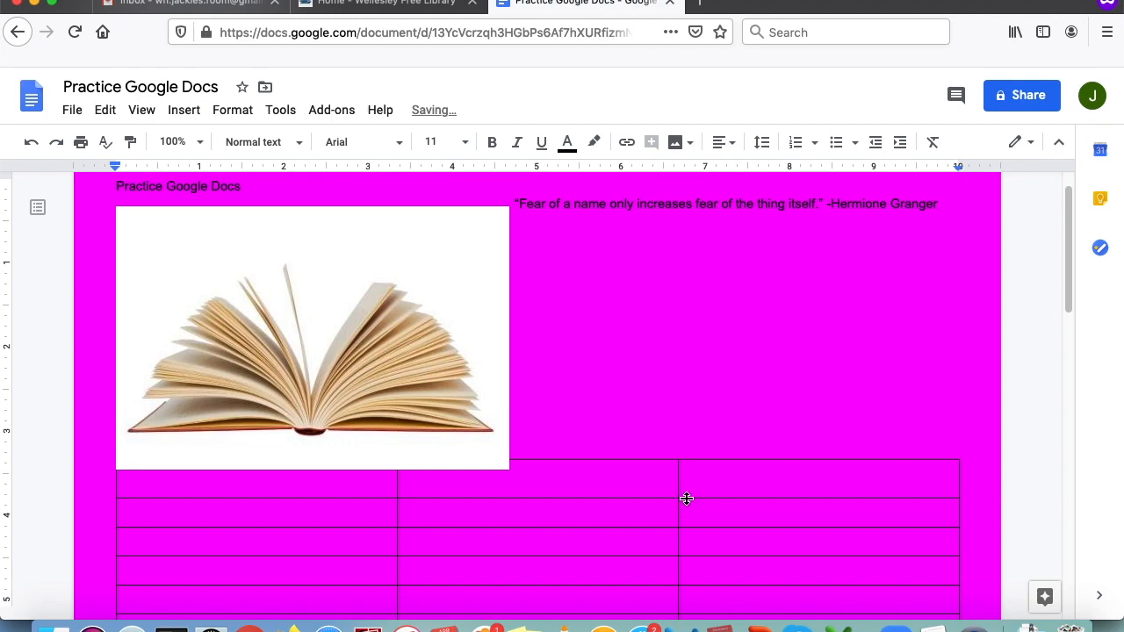
{"action": "scroll", "coordinate": [687, 499], "scroll_direction": "down", "scroll_amount": 20}
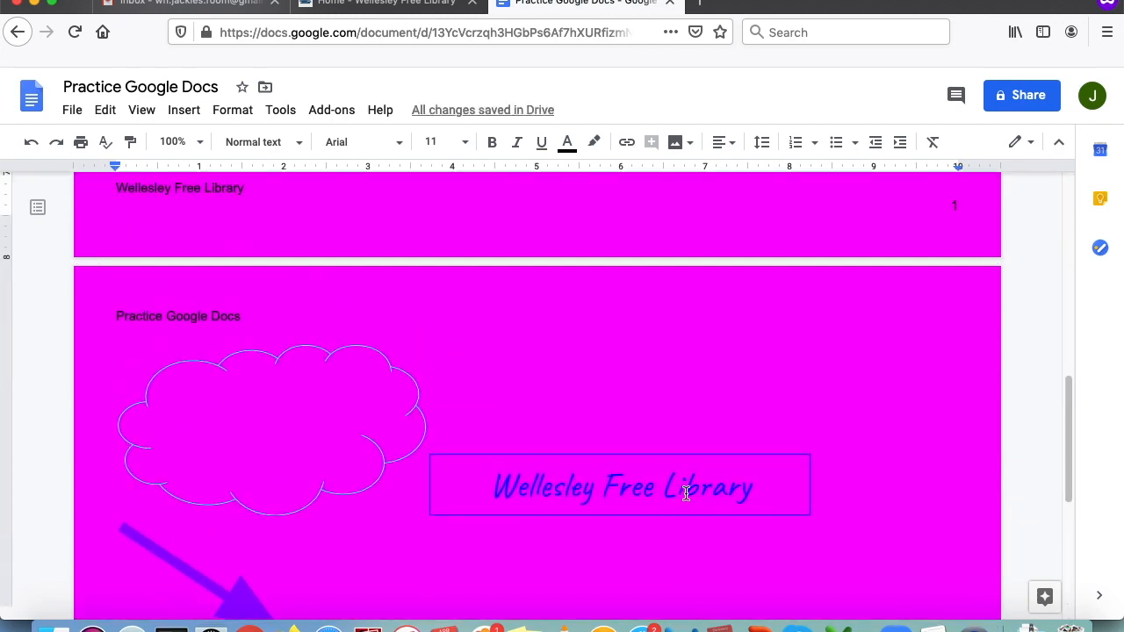
{"action": "scroll", "coordinate": [687, 493], "scroll_direction": "up", "scroll_amount": 10}
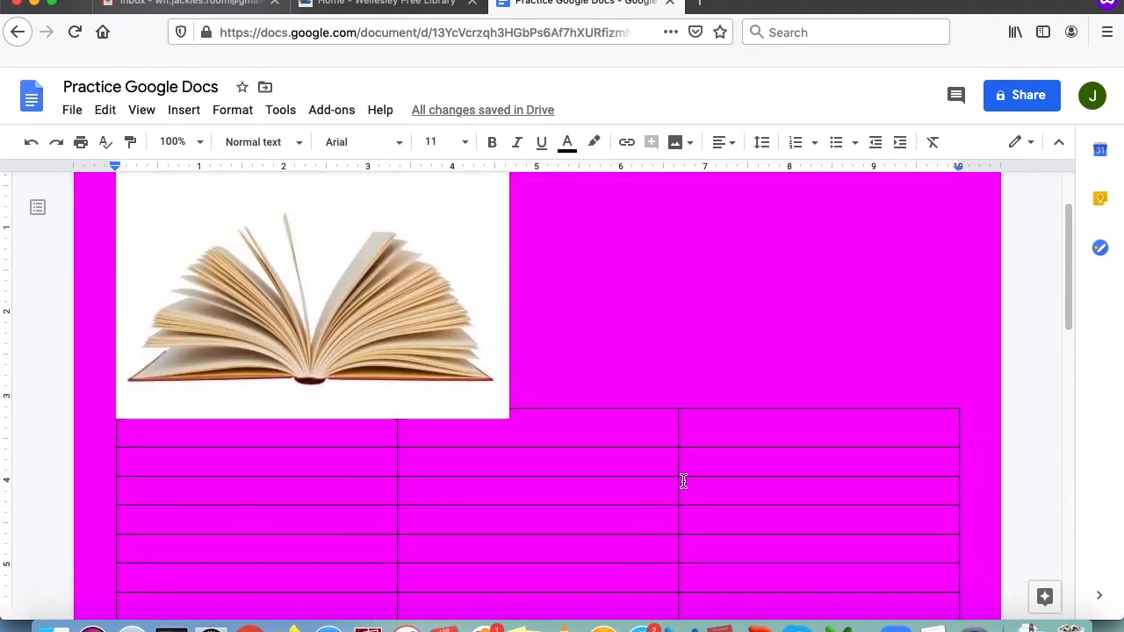
{"action": "scroll", "coordinate": [684, 481], "scroll_direction": "up", "scroll_amount": 2}
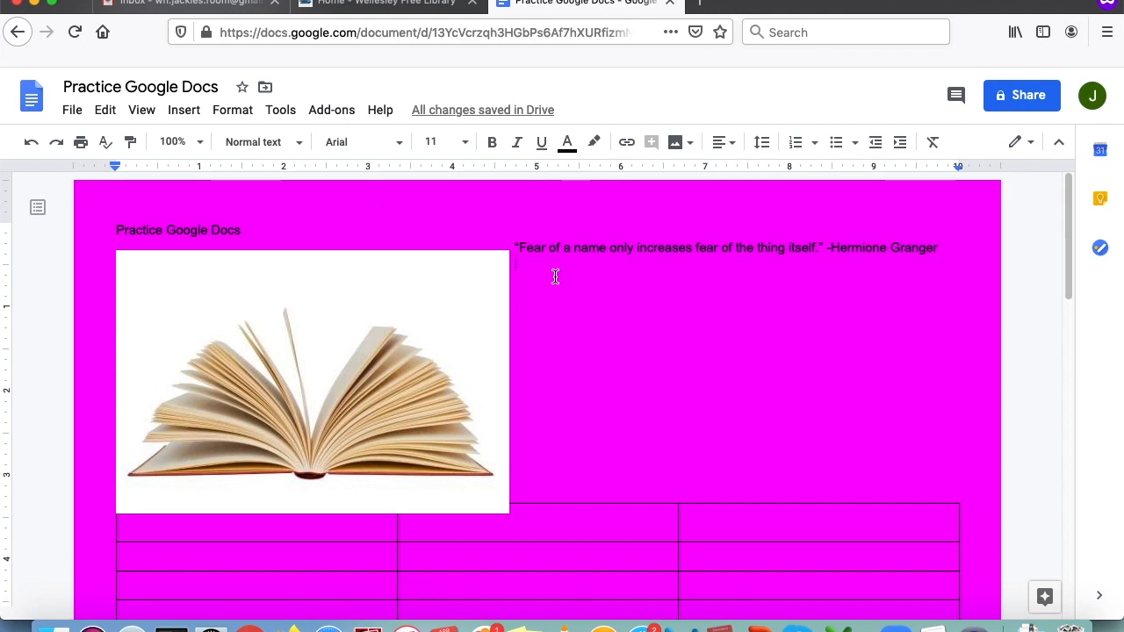
{"action": "scroll", "coordinate": [620, 308], "scroll_direction": "down", "scroll_amount": 10}
{"action": "scroll", "coordinate": [624, 382], "scroll_direction": "down", "scroll_amount": 2}
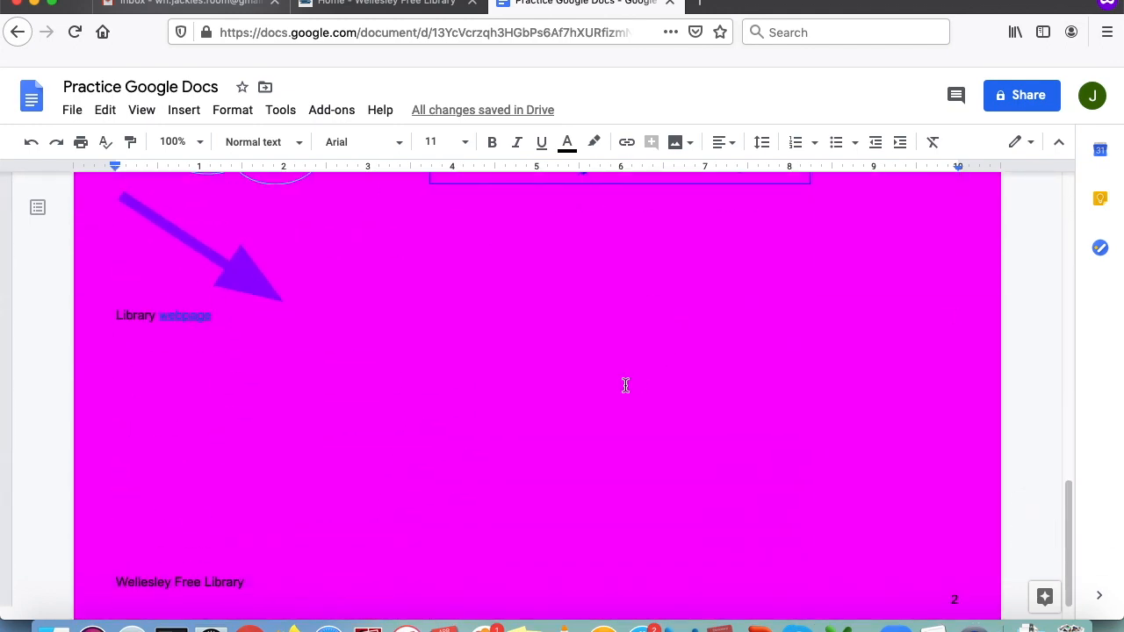
{"action": "scroll", "coordinate": [598, 401], "scroll_direction": "up", "scroll_amount": 10}
{"action": "scroll", "coordinate": [586, 385], "scroll_direction": "up", "scroll_amount": 4}
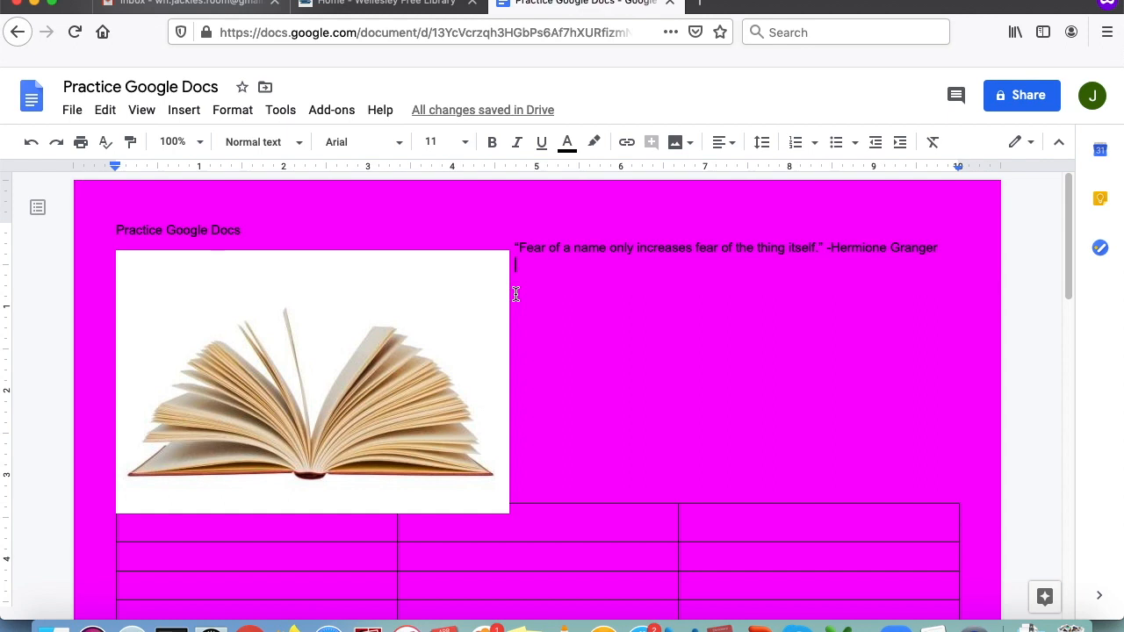
- Undo the landscape magenta setup, redo it to compare, then undo again for white portrait pages
{"action": "left_click", "coordinate": [32, 144]}
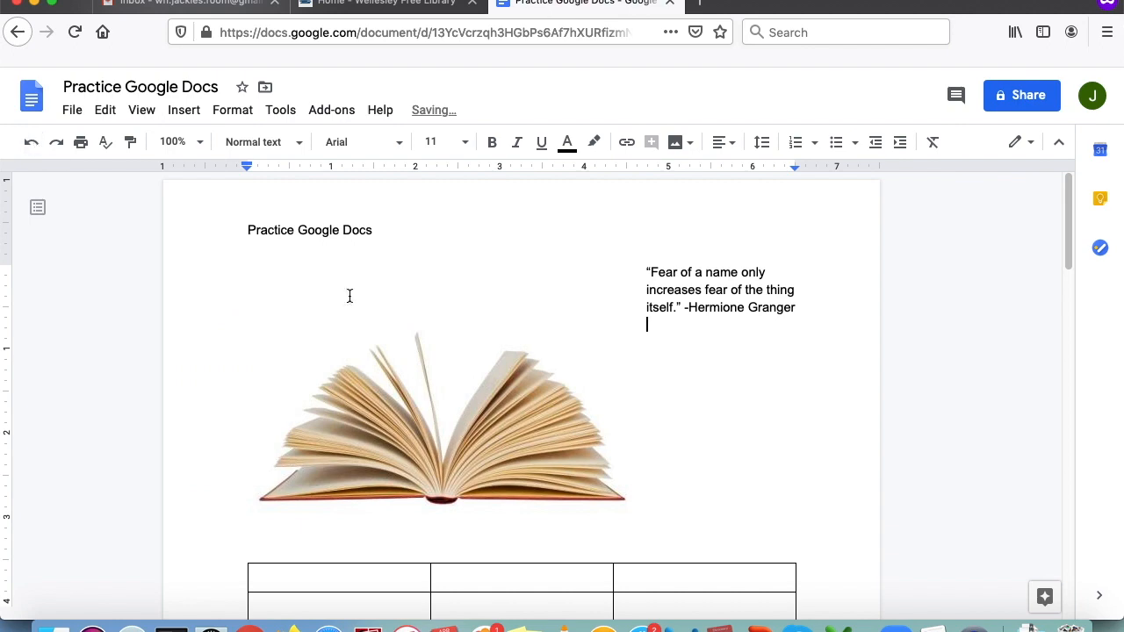
{"action": "scroll", "coordinate": [736, 477], "scroll_direction": "down", "scroll_amount": 10}
{"action": "scroll", "coordinate": [749, 478], "scroll_direction": "down", "scroll_amount": 3}
{"action": "scroll", "coordinate": [751, 488], "scroll_direction": "up", "scroll_amount": 15}
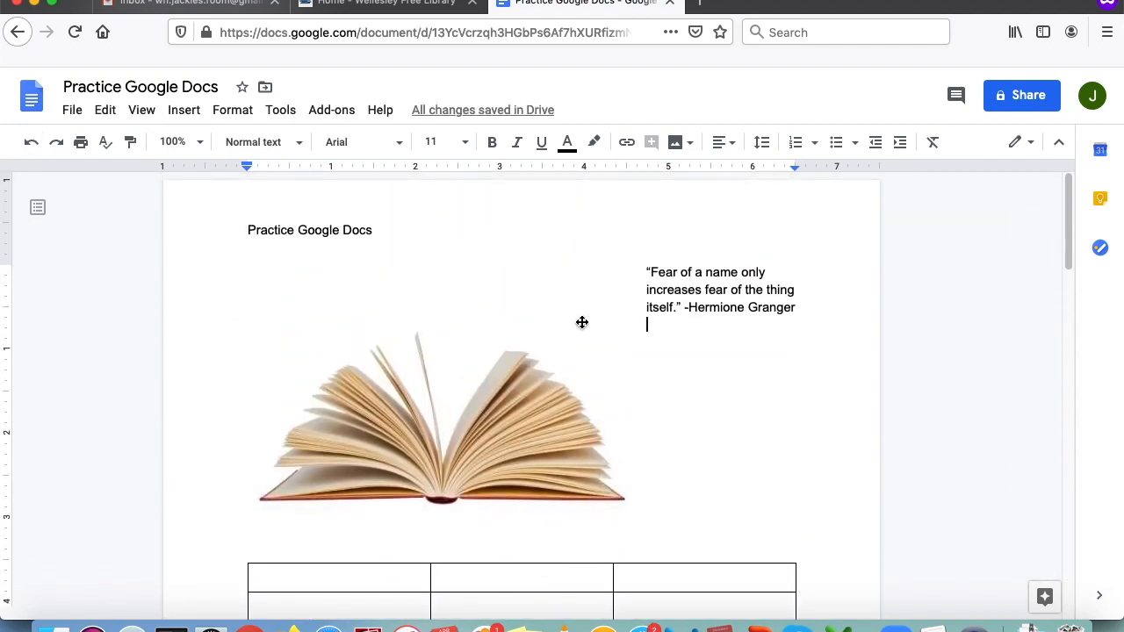
{"action": "left_click", "coordinate": [57, 145]}
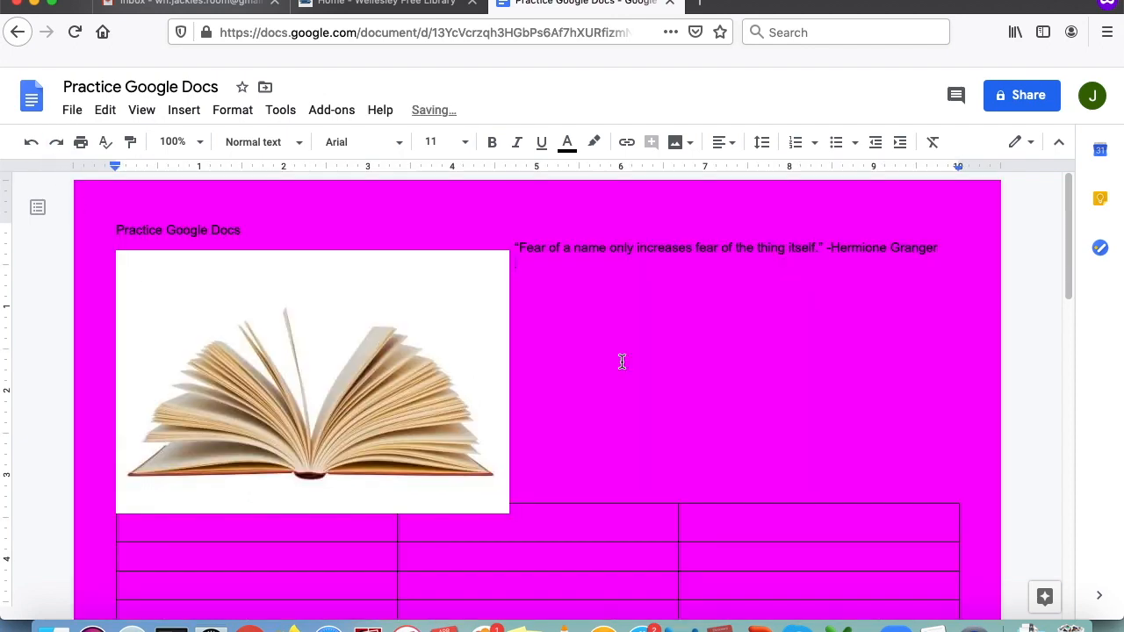
{"action": "scroll", "coordinate": [823, 338], "scroll_direction": "down", "scroll_amount": 10}
{"action": "scroll", "coordinate": [823, 342], "scroll_direction": "down", "scroll_amount": 5}
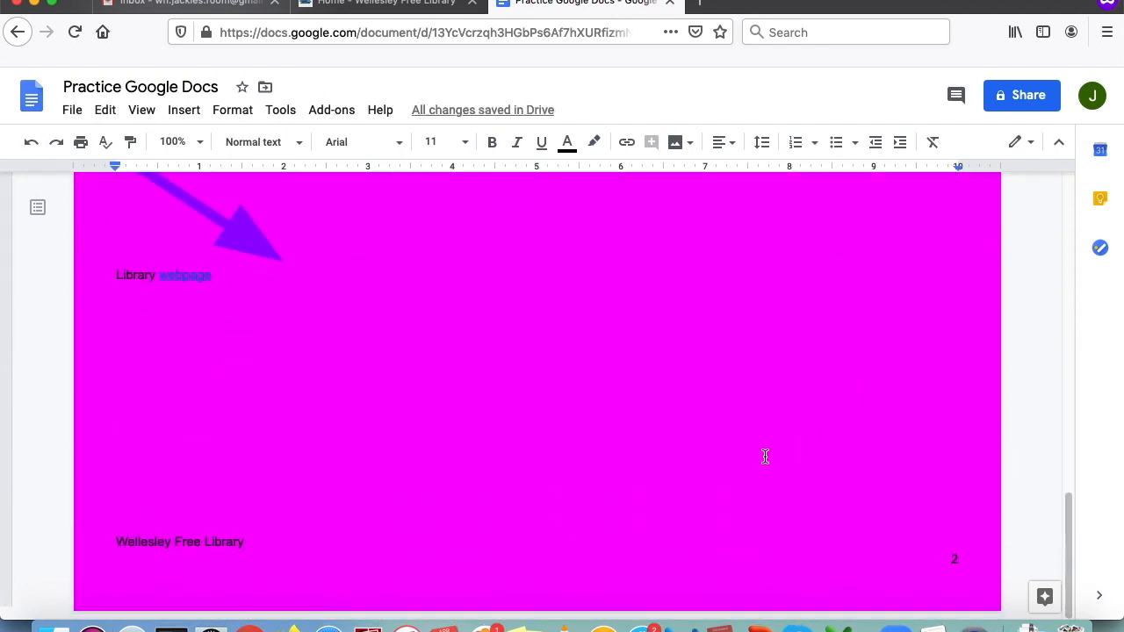
{"action": "scroll", "coordinate": [773, 452], "scroll_direction": "up", "scroll_amount": 15}
{"action": "scroll", "coordinate": [623, 362], "scroll_direction": "up", "scroll_amount": 3}
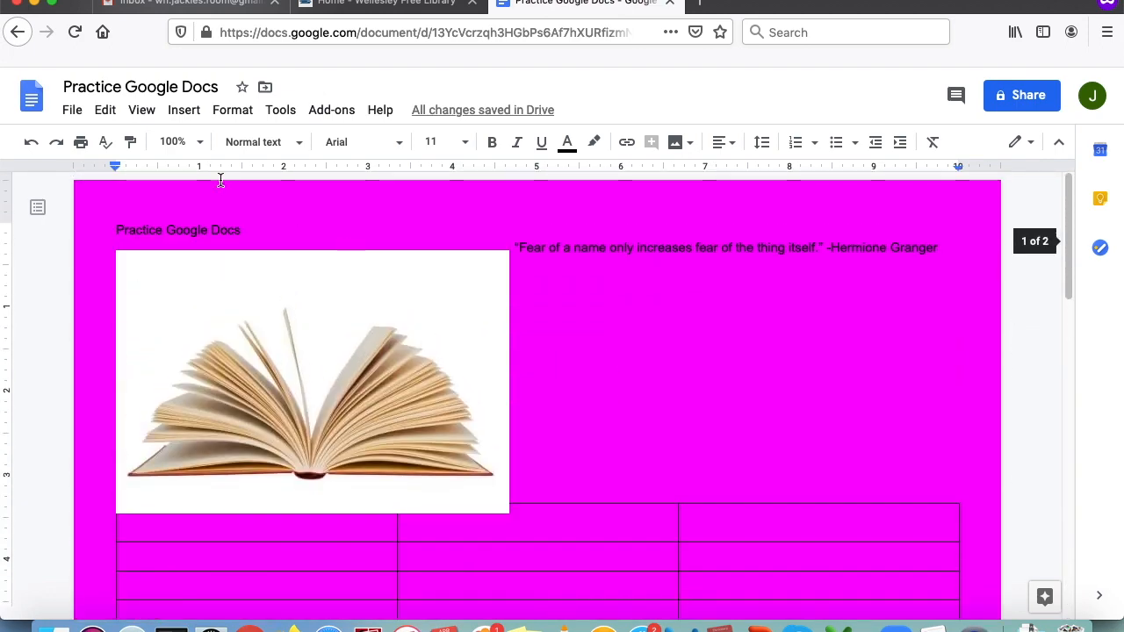
{"action": "left_click", "coordinate": [30, 145]}
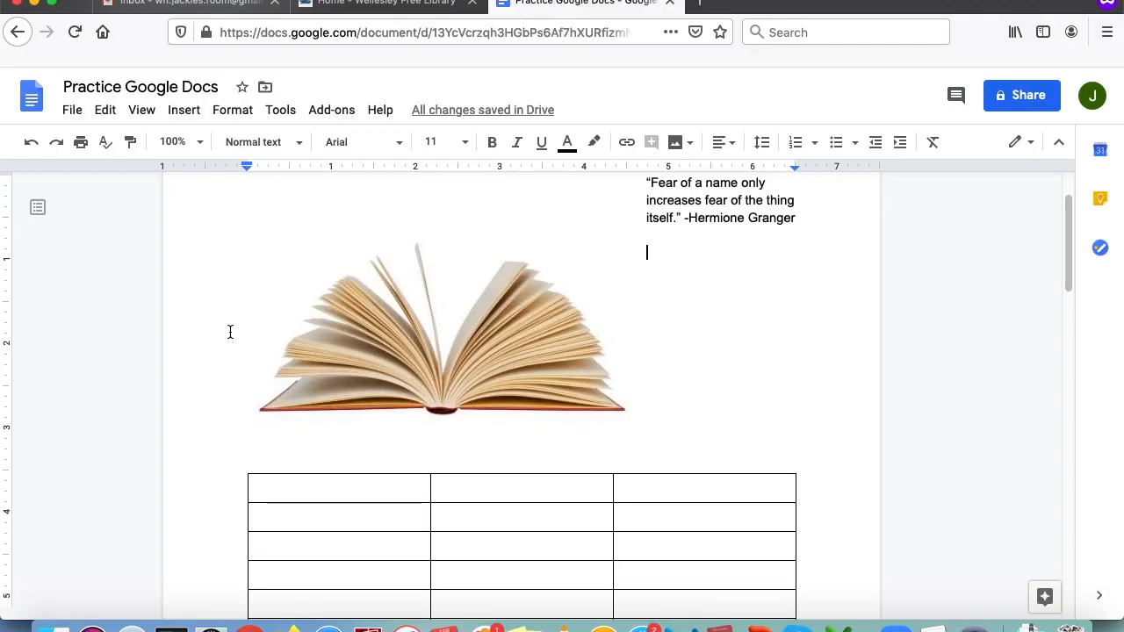
- Type the table header row: Title, Author and Notes
{"action": "scroll", "coordinate": [439, 366], "scroll_direction": "down", "scroll_amount": 3}
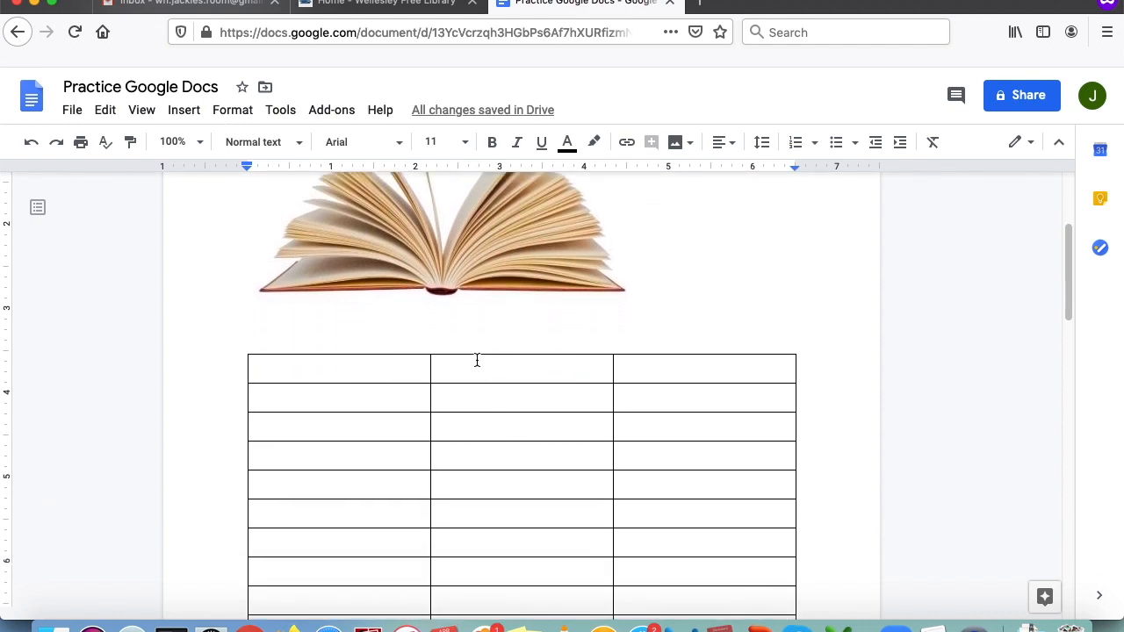
{"action": "left_click", "coordinate": [384, 364]}
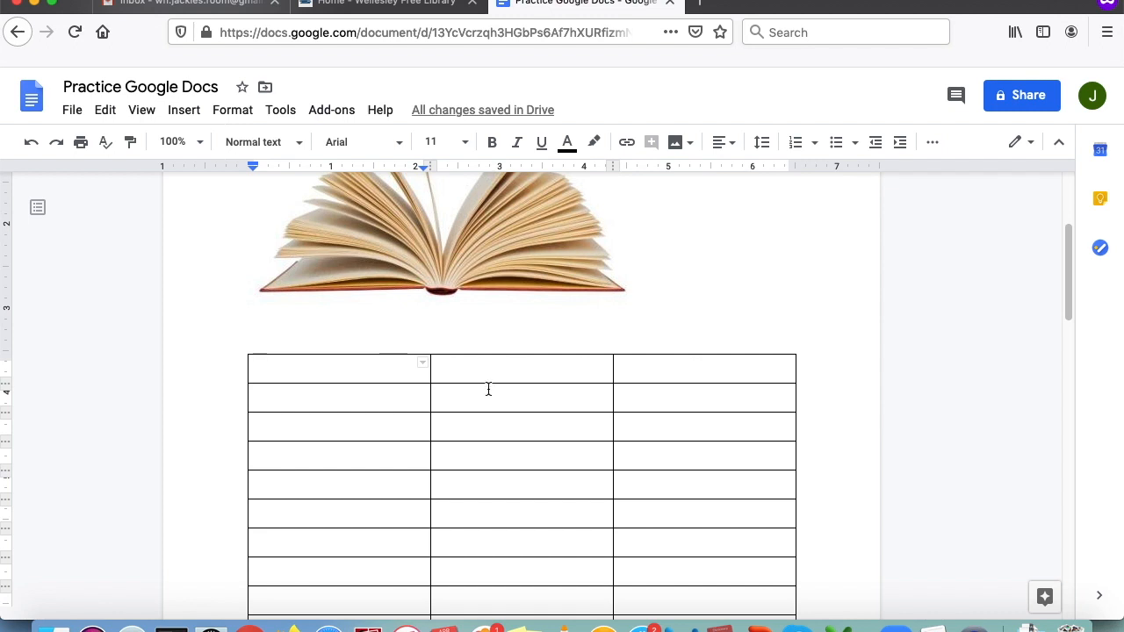
{"action": "scroll", "coordinate": [574, 391], "scroll_direction": "down", "scroll_amount": 1}
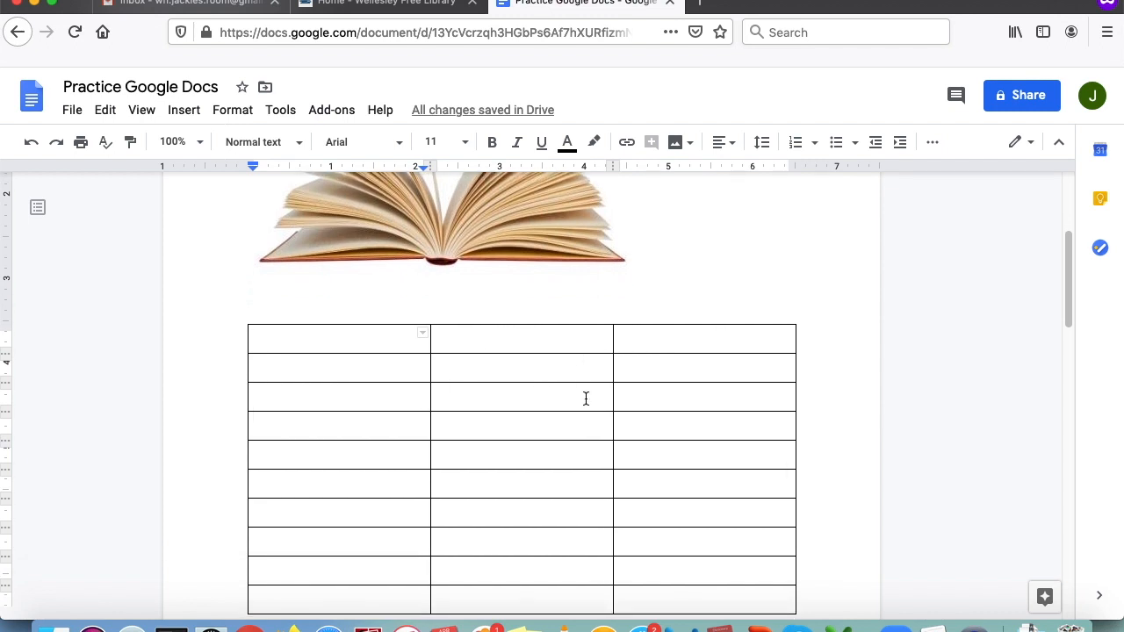
{"action": "type", "text": "Title"}
{"action": "key", "text": "Tab"}
{"action": "type", "text": "Author"}
{"action": "key", "text": "Tab"}
{"action": "type", "text": "Notes"}
- Fill the Title column with One, Two, Three and Four
{"action": "left_click", "coordinate": [332, 367]}
{"action": "scroll", "coordinate": [396, 387], "scroll_direction": "down", "scroll_amount": 3}
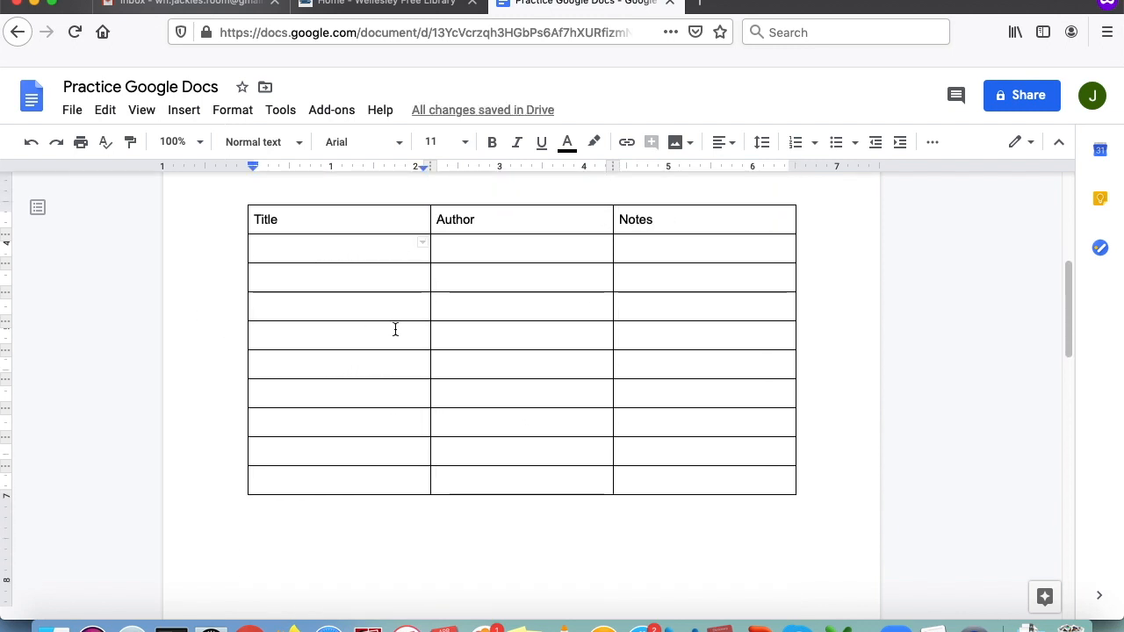
{"action": "type", "text": "One"}
{"action": "key", "text": "Down"}
{"action": "type", "text": "Two"}
{"action": "key", "text": "Return"}
{"action": "type", "text": "Th"}
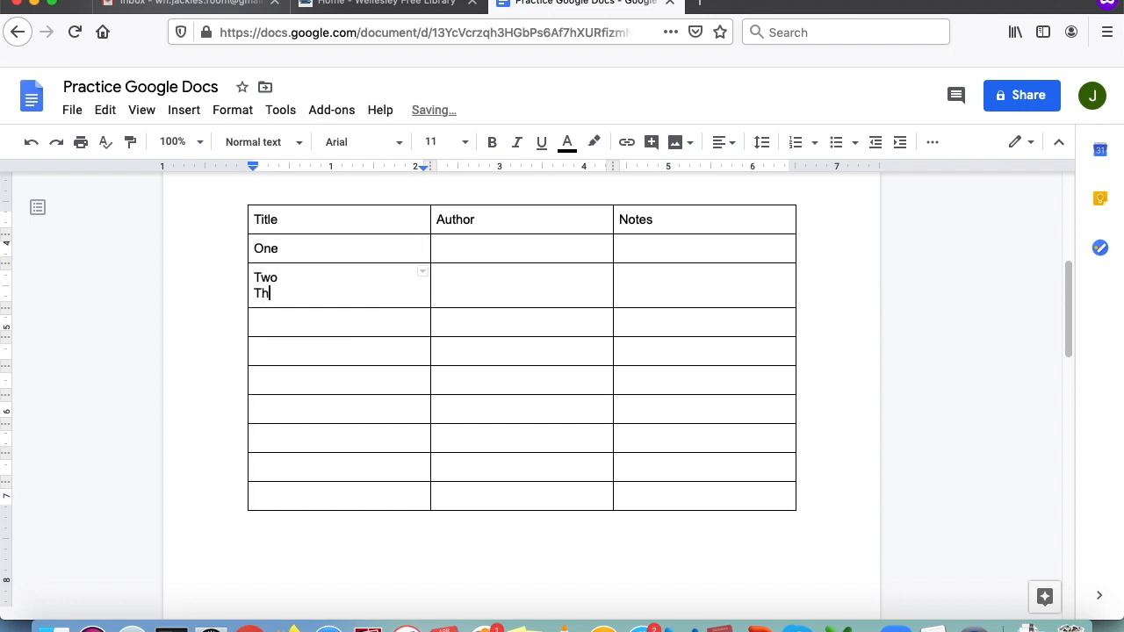
{"action": "key", "text": "BackSpace"}
{"action": "key", "text": "BackSpace"}
{"action": "key", "text": "BackSpace"}
{"action": "key", "text": "Down"}
{"action": "type", "text": "Three"}
{"action": "key", "text": "Down"}
{"action": "type", "text": "Four"}
- Fill the Author column with Apple, Banana, Dates and Pineapple
{"action": "double_click", "coordinate": [474, 245]}
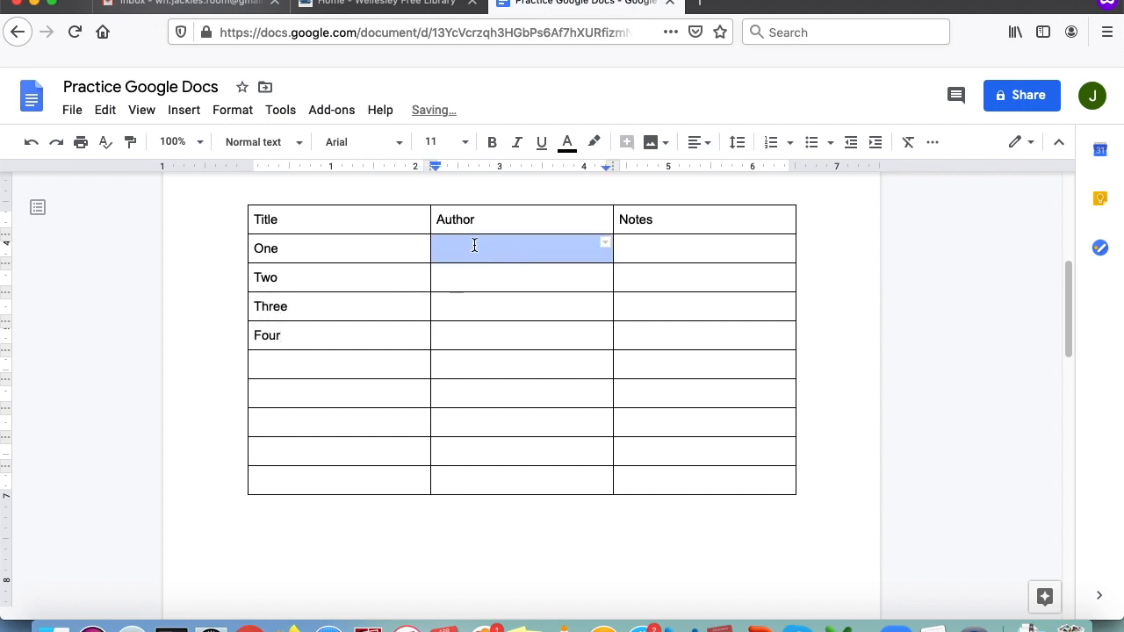
{"action": "left_click", "coordinate": [473, 246]}
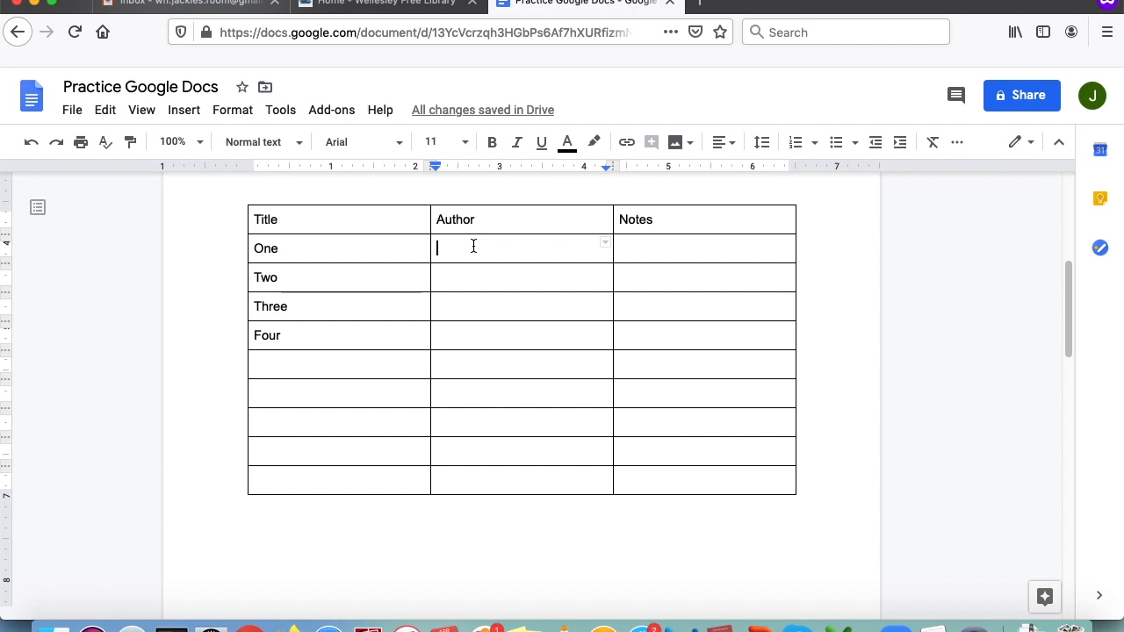
{"action": "type", "text": "Apple"}
{"action": "key", "text": "Down"}
{"action": "type", "text": "Bananb"}
{"action": "key", "text": "BackSpace"}
{"action": "type", "text": "a"}
{"action": "left_click", "coordinate": [503, 308]}
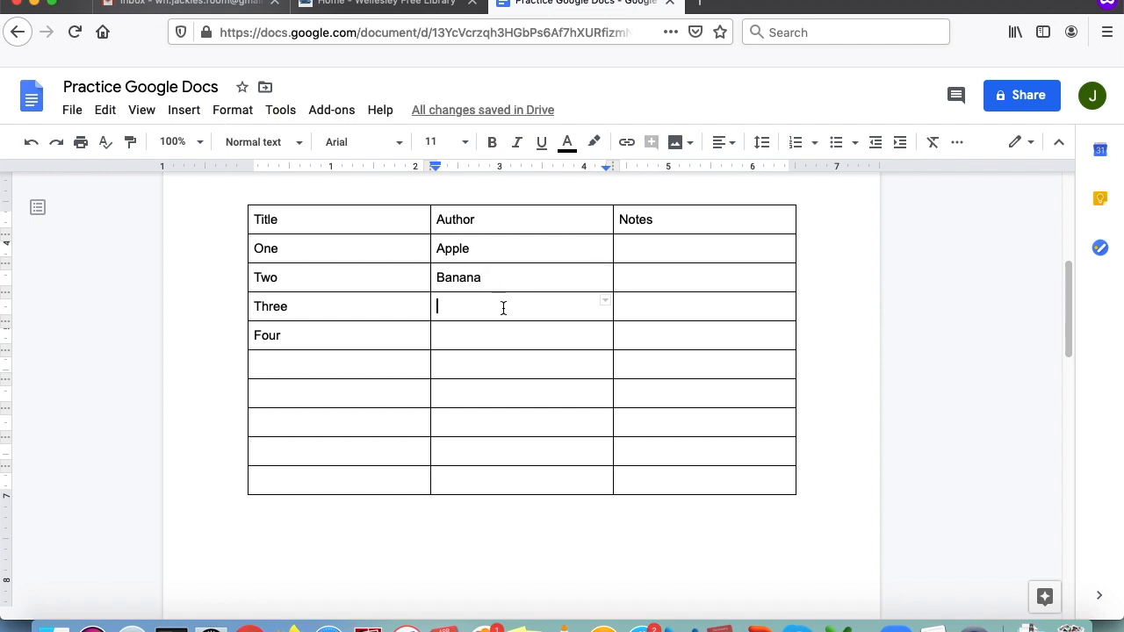
{"action": "type", "text": "DA"}
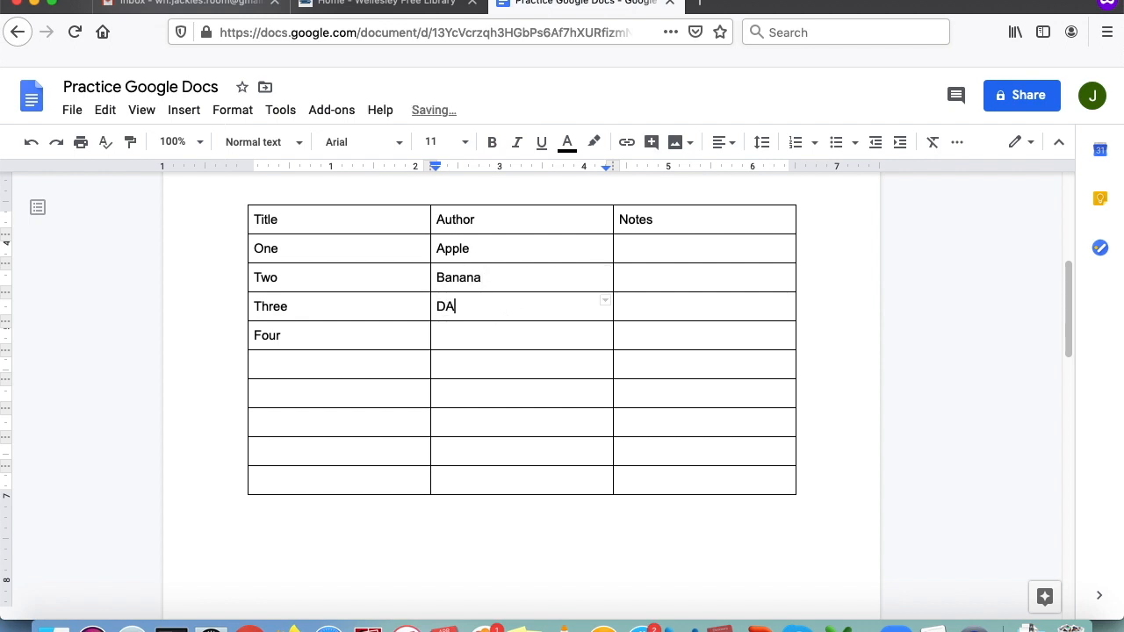
{"action": "key", "text": "BackSpace"}
{"action": "type", "text": "ates"}
{"action": "double_click", "coordinate": [487, 343]}
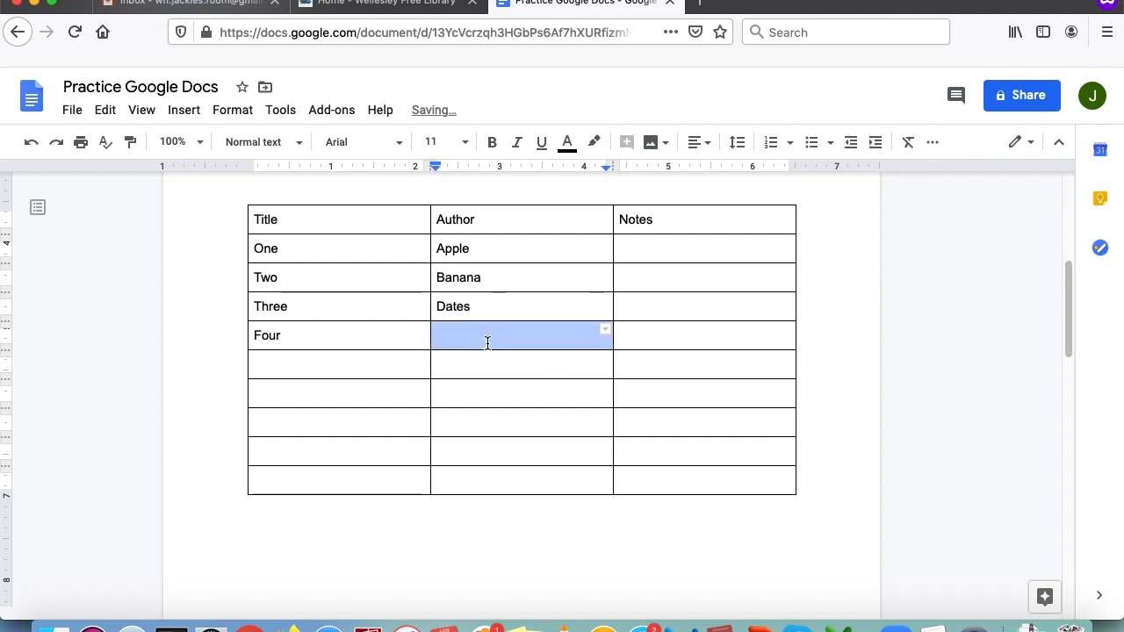
{"action": "left_click", "coordinate": [488, 343]}
{"action": "type", "text": "Pine"}
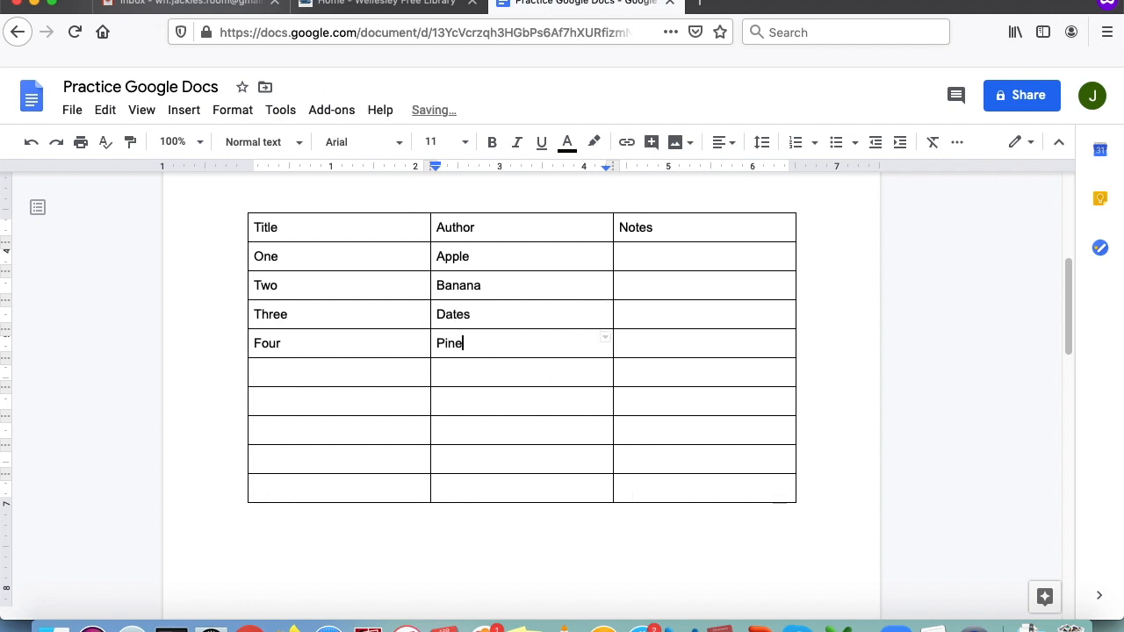
{"action": "type", "text": "apple"}
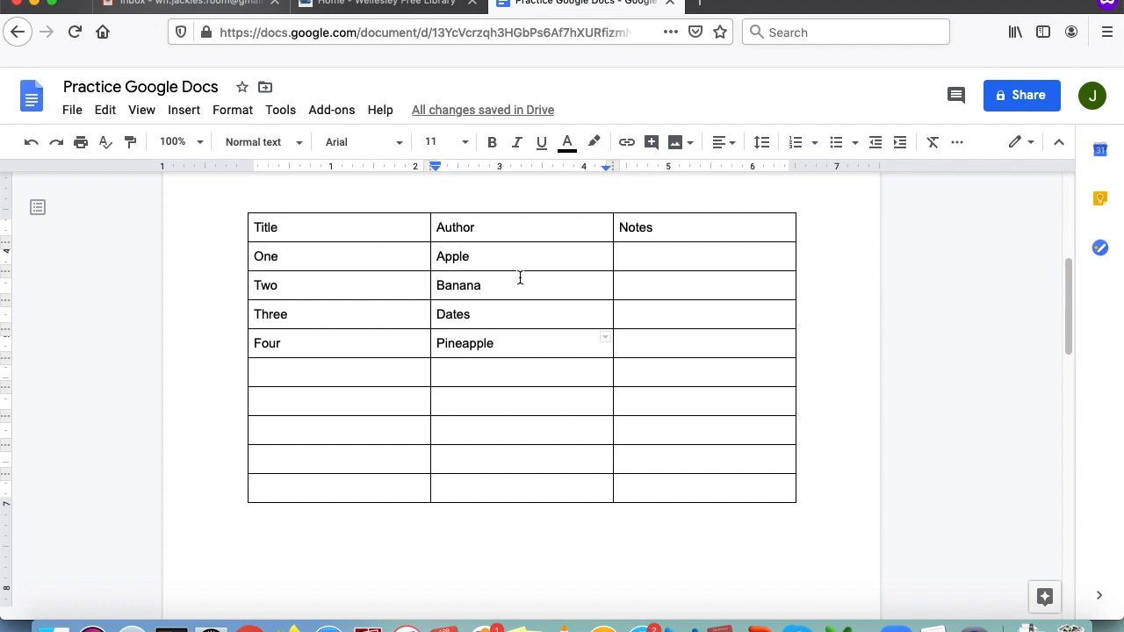
- Format the Title header in Pacifico, size 20, magenta
{"action": "left_click", "coordinate": [283, 218]}
{"action": "left_click_drag", "start_coordinate": [283, 218], "coordinate": [254, 220]}
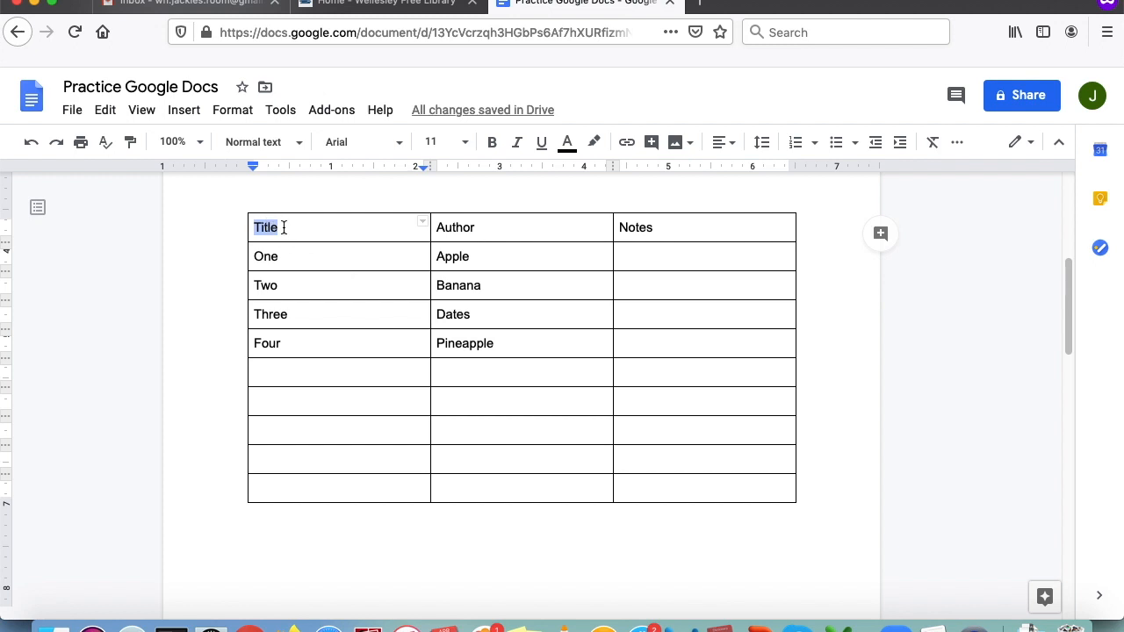
{"action": "left_click", "coordinate": [366, 151]}
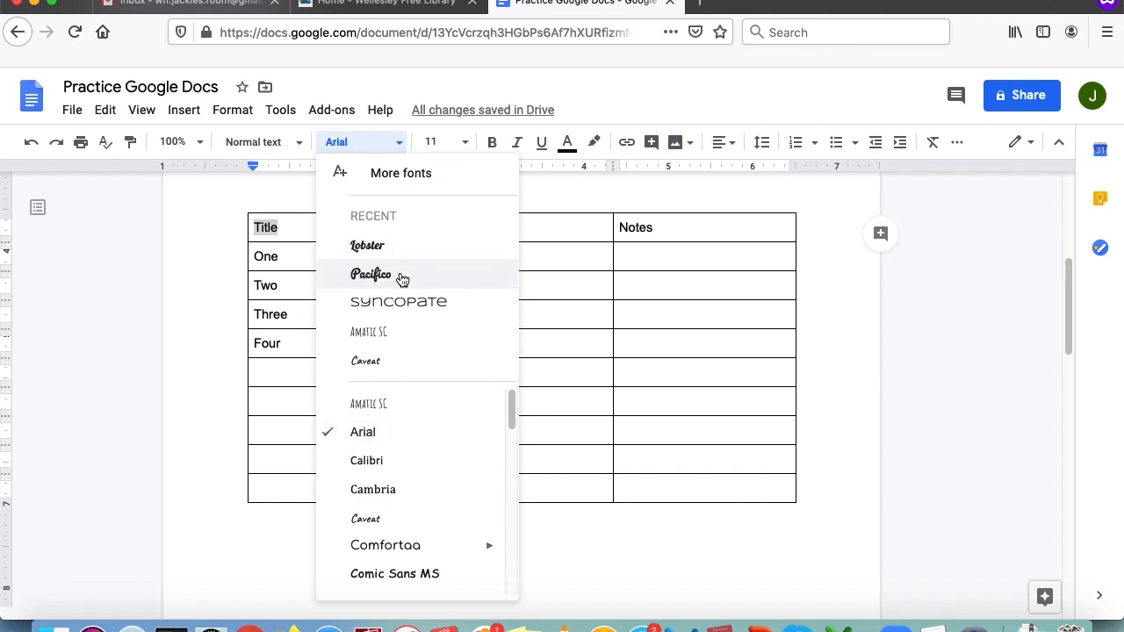
{"action": "left_click", "coordinate": [397, 276]}
{"action": "left_click", "coordinate": [445, 140]}
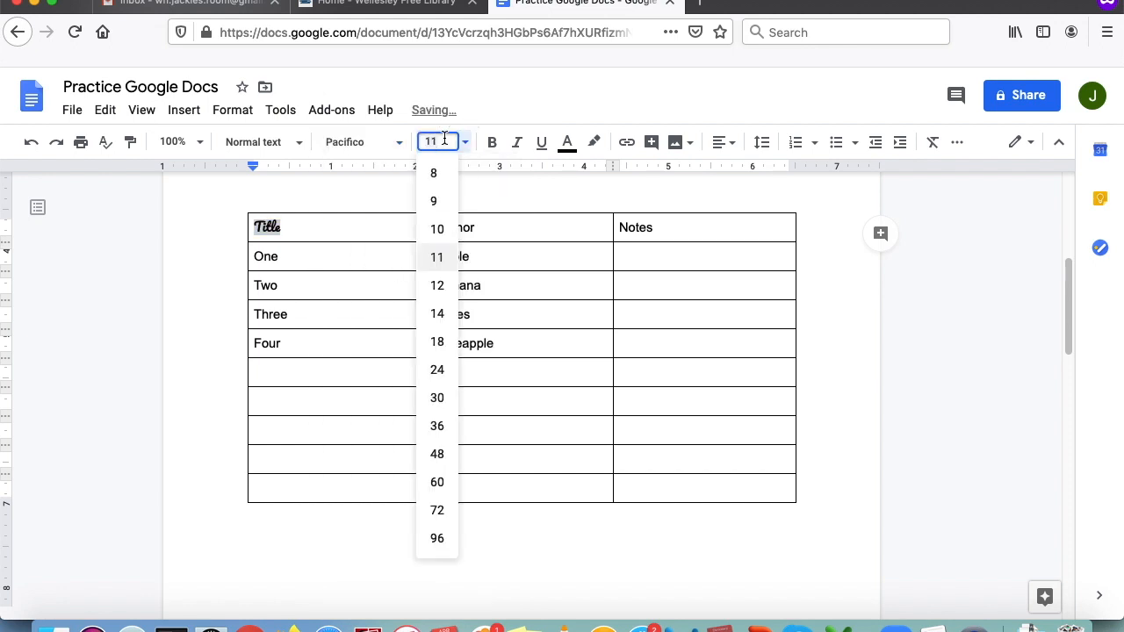
{"action": "type", "text": "20"}
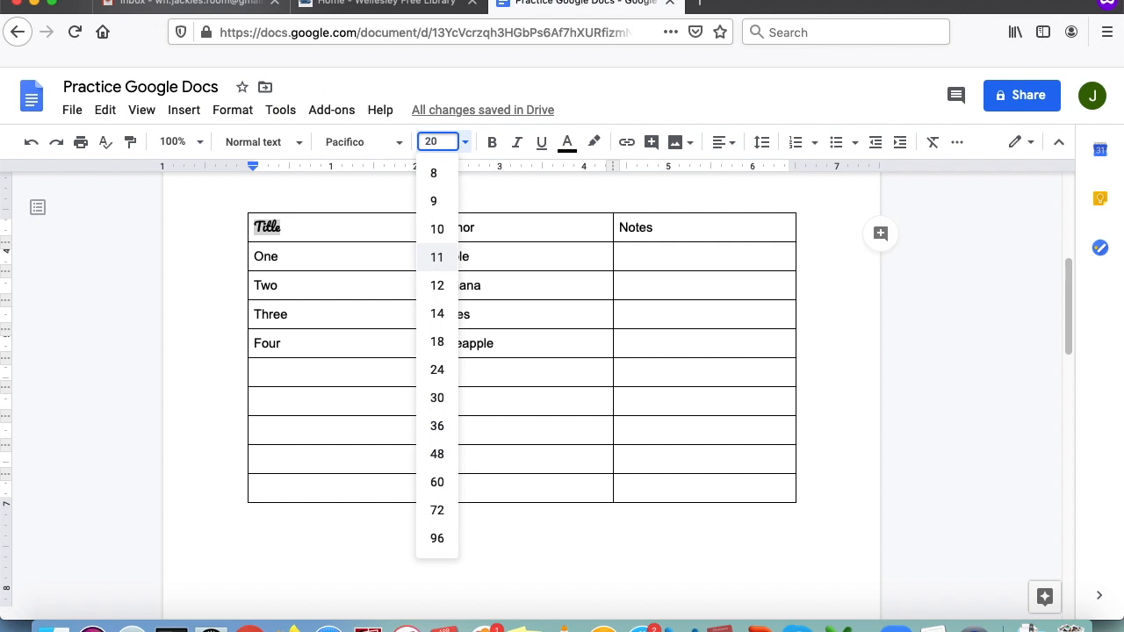
{"action": "key", "text": "Return"}
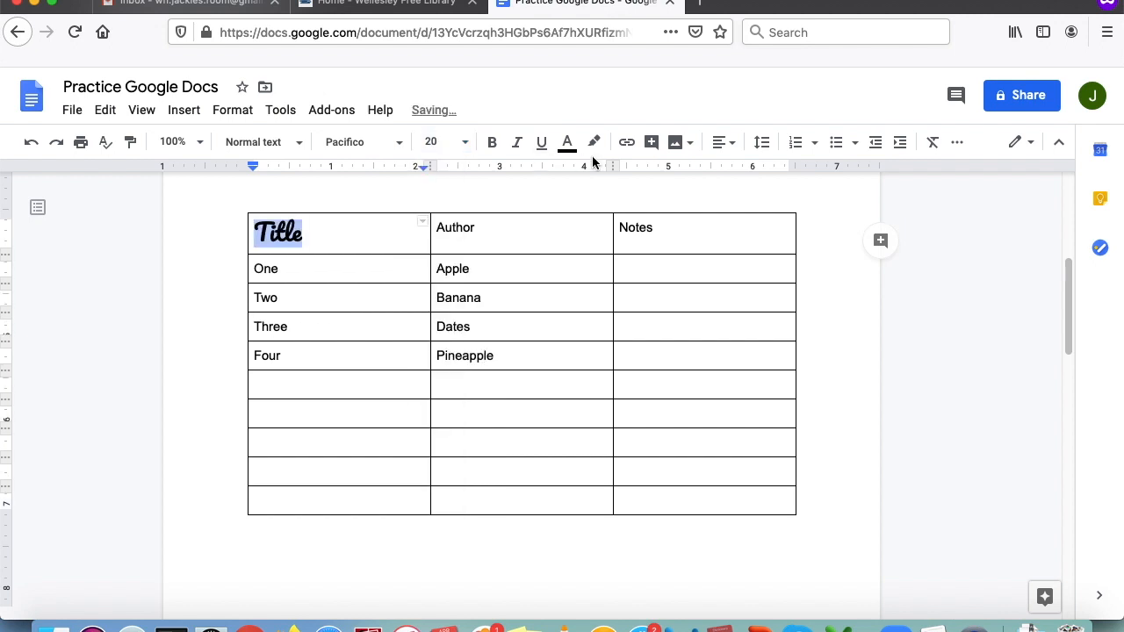
{"action": "left_click", "coordinate": [568, 143]}
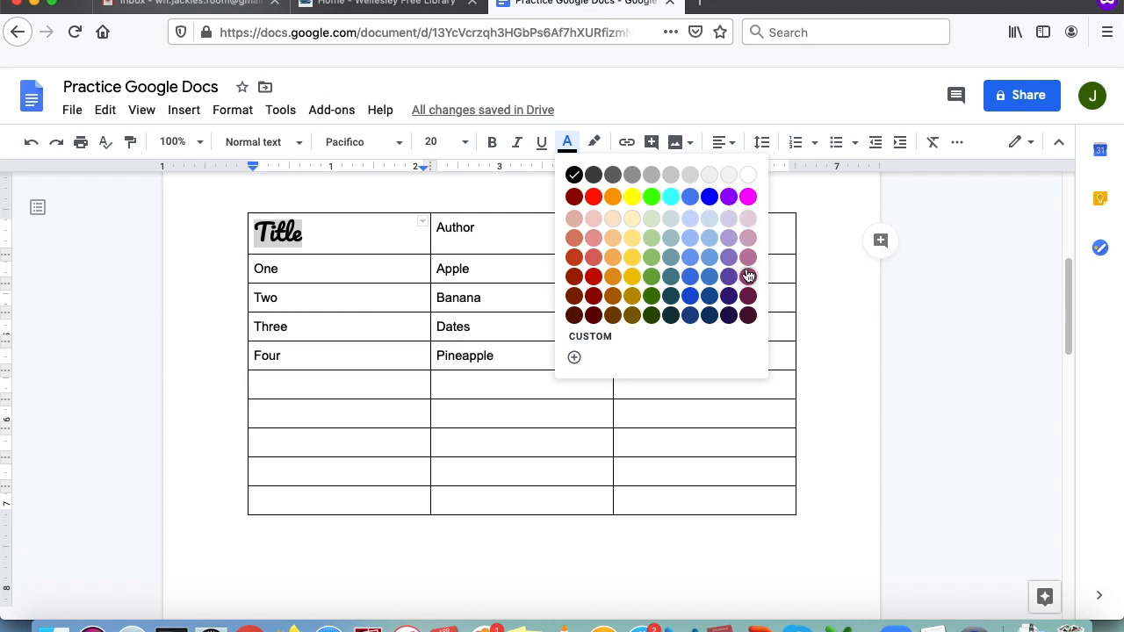
{"action": "left_click", "coordinate": [749, 197]}
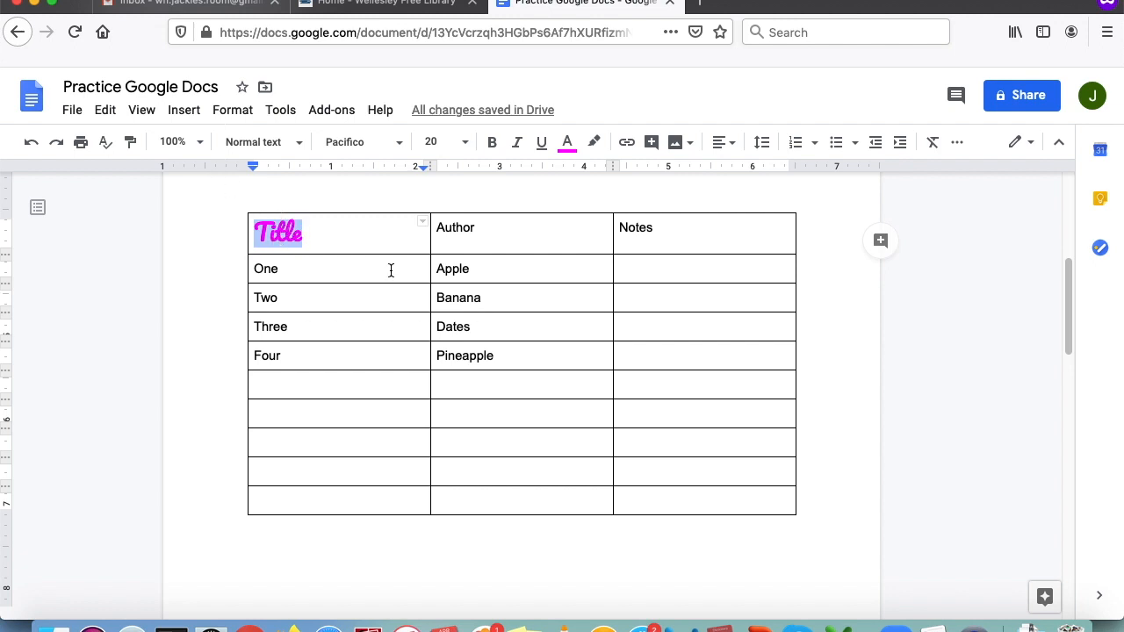
- Copy the Title header's styling onto Author and Notes with Paint format
{"action": "left_click", "coordinate": [130, 145]}
{"action": "left_click_drag", "start_coordinate": [482, 229], "coordinate": [438, 227]}
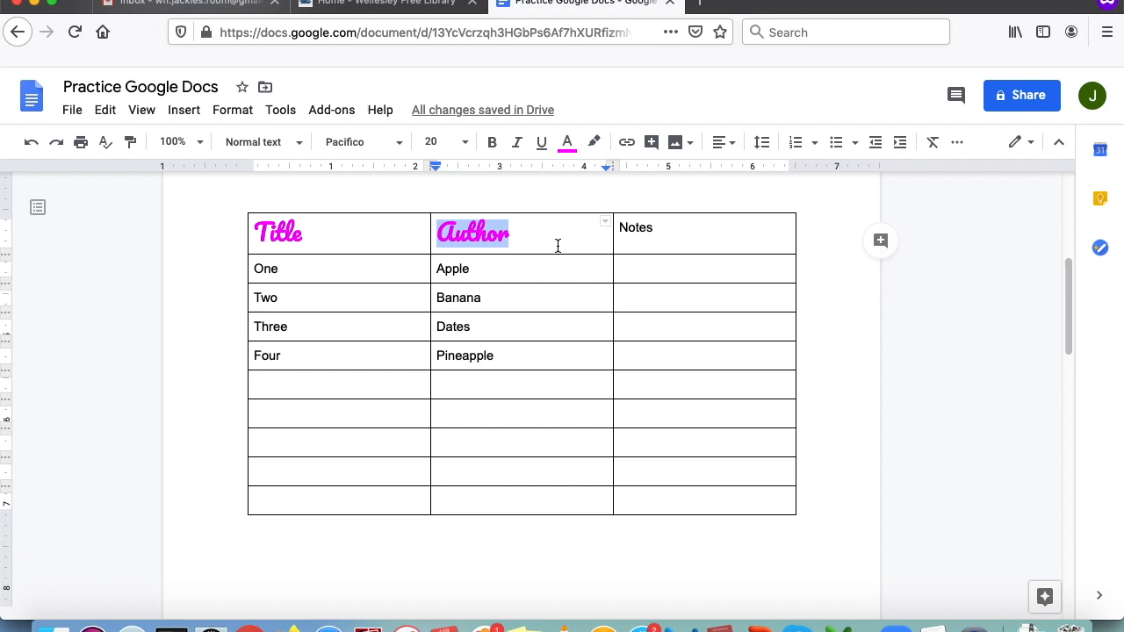
{"action": "left_click", "coordinate": [130, 143]}
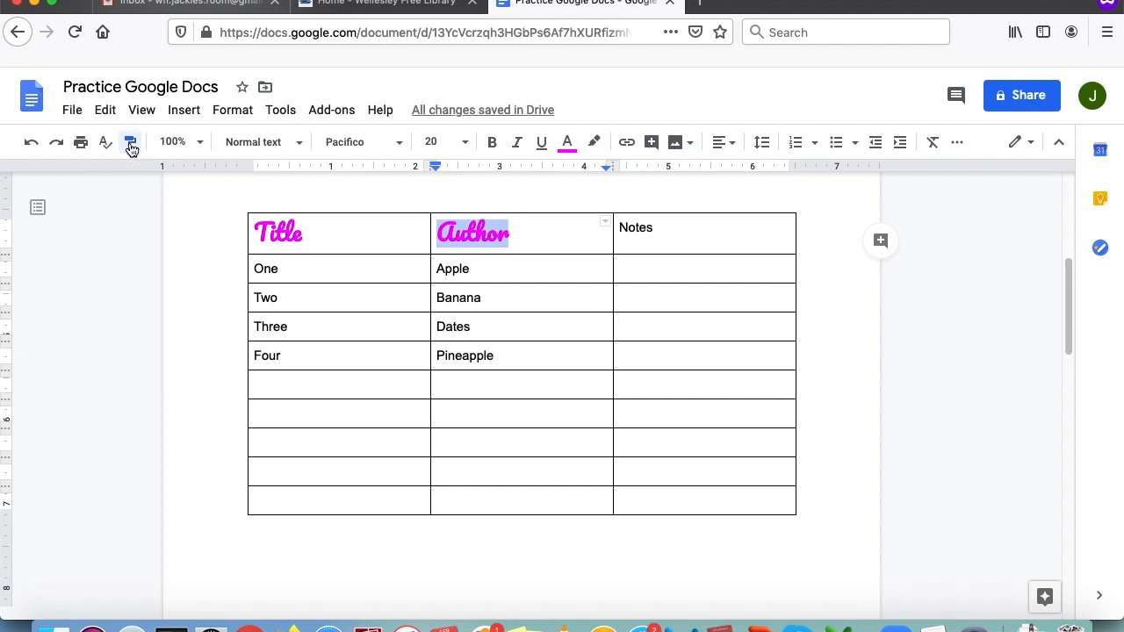
{"action": "left_click", "coordinate": [657, 230]}
{"action": "left_click_drag", "start_coordinate": [660, 231], "coordinate": [619, 231]}
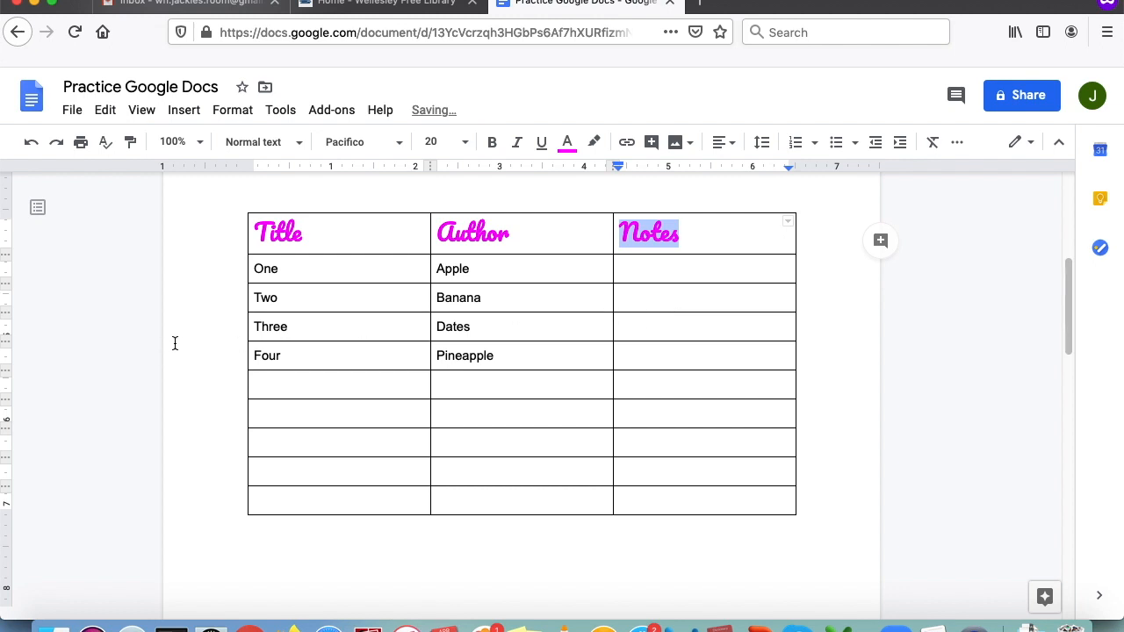
{"action": "left_click", "coordinate": [284, 268]}
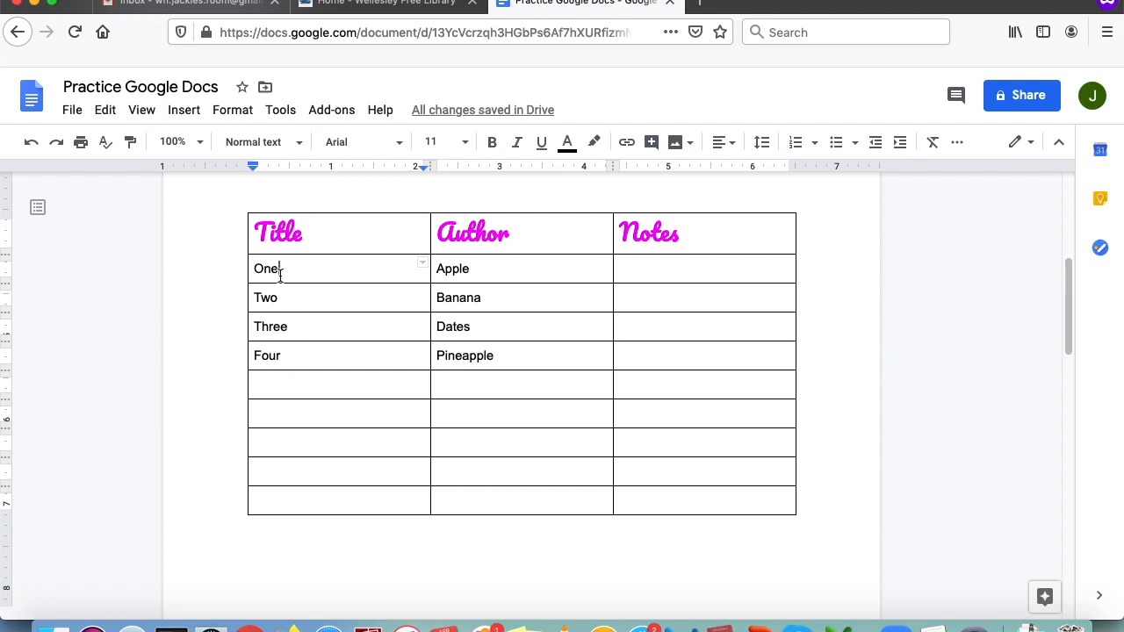
- Style the word One in green Syncopate at size 14
{"action": "left_click_drag", "start_coordinate": [280, 273], "coordinate": [249, 267]}
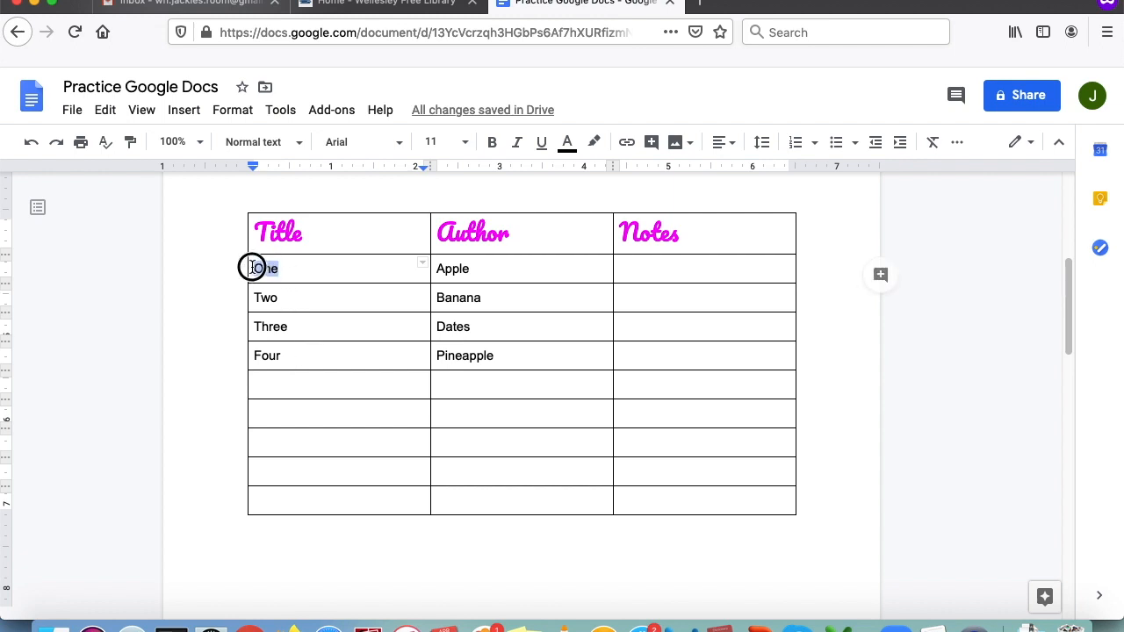
{"action": "left_click", "coordinate": [384, 144]}
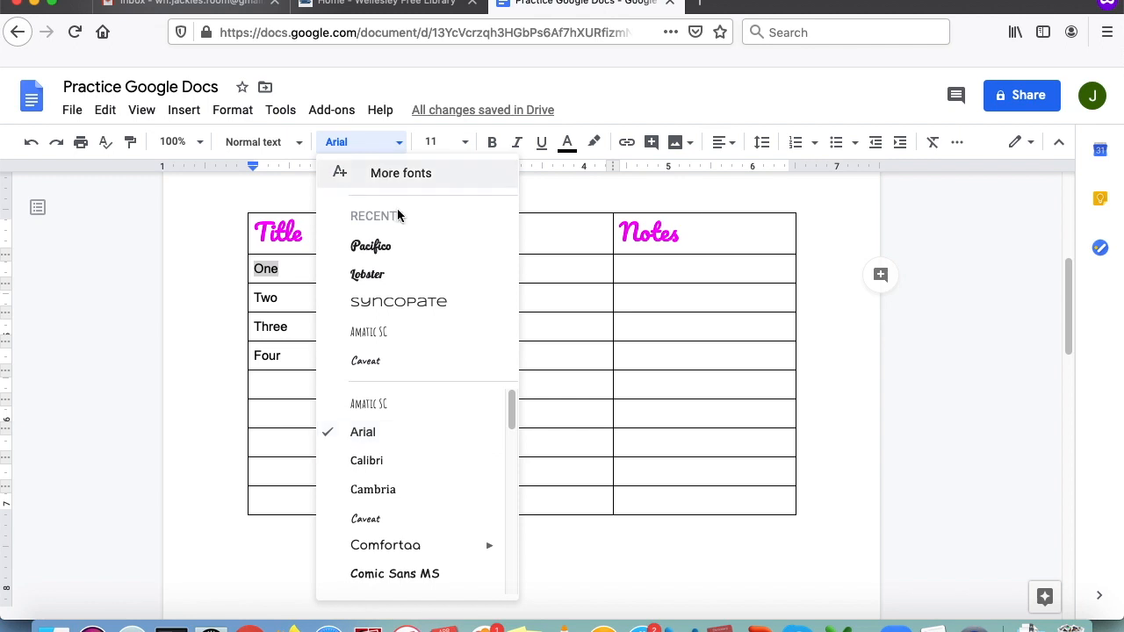
{"action": "left_click", "coordinate": [420, 303]}
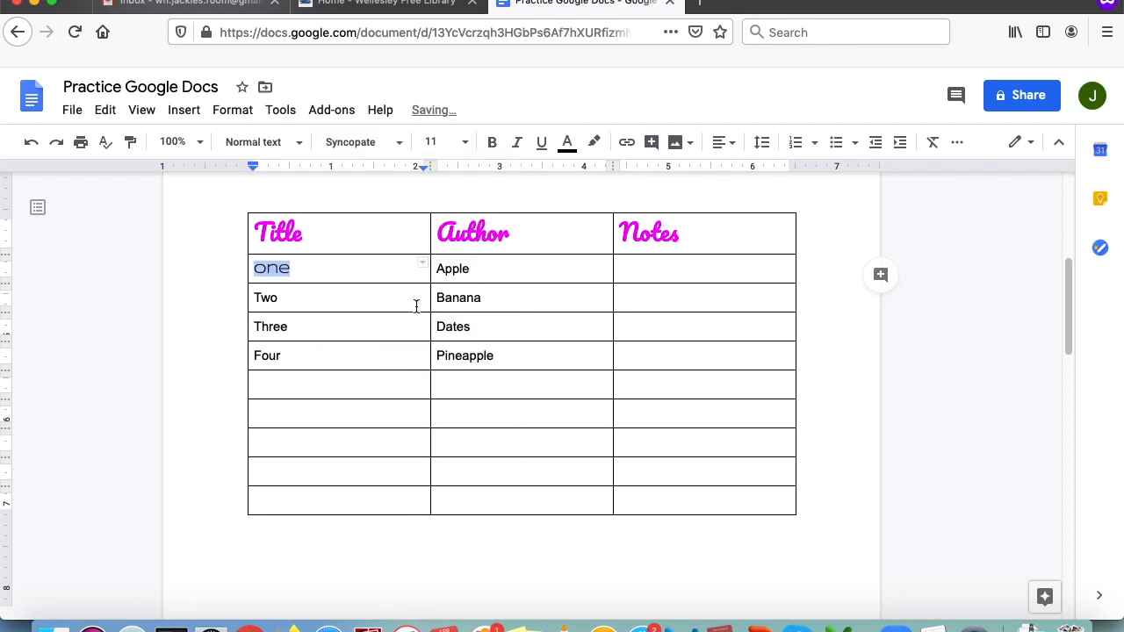
{"action": "left_click", "coordinate": [435, 143]}
{"action": "type", "text": "14"}
{"action": "key", "text": "Return"}
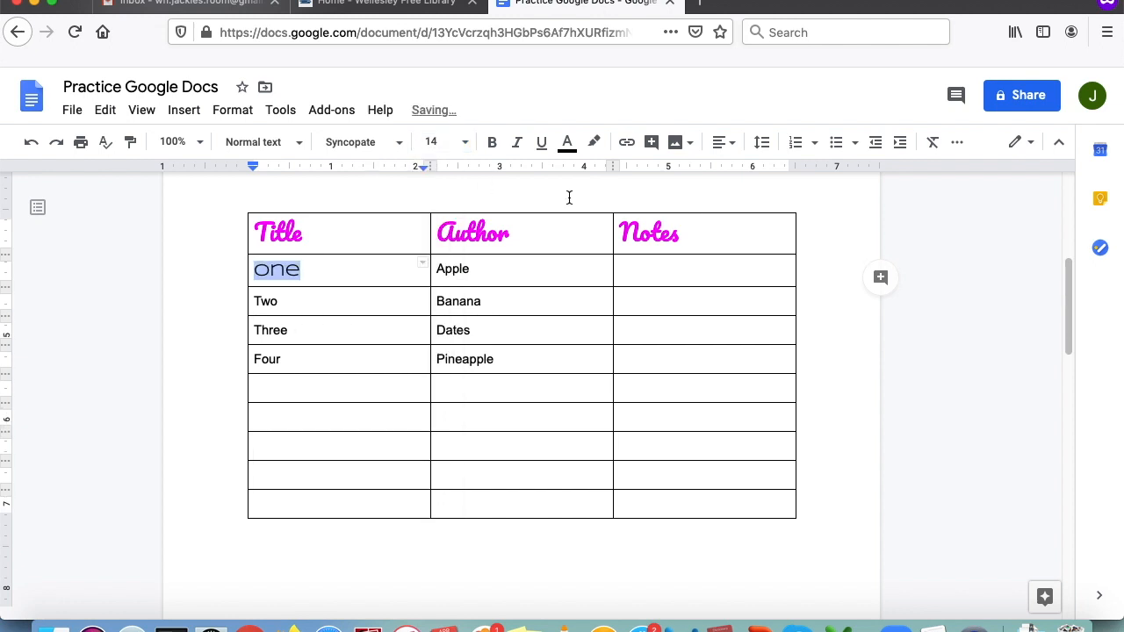
{"action": "left_click", "coordinate": [566, 146]}
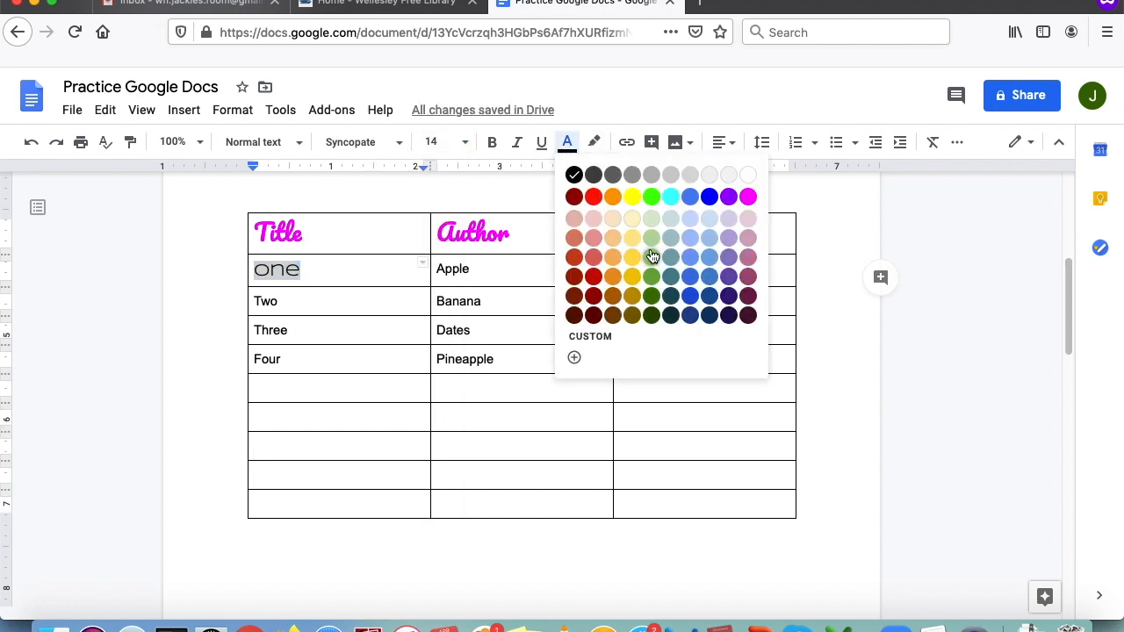
{"action": "left_click", "coordinate": [652, 196]}
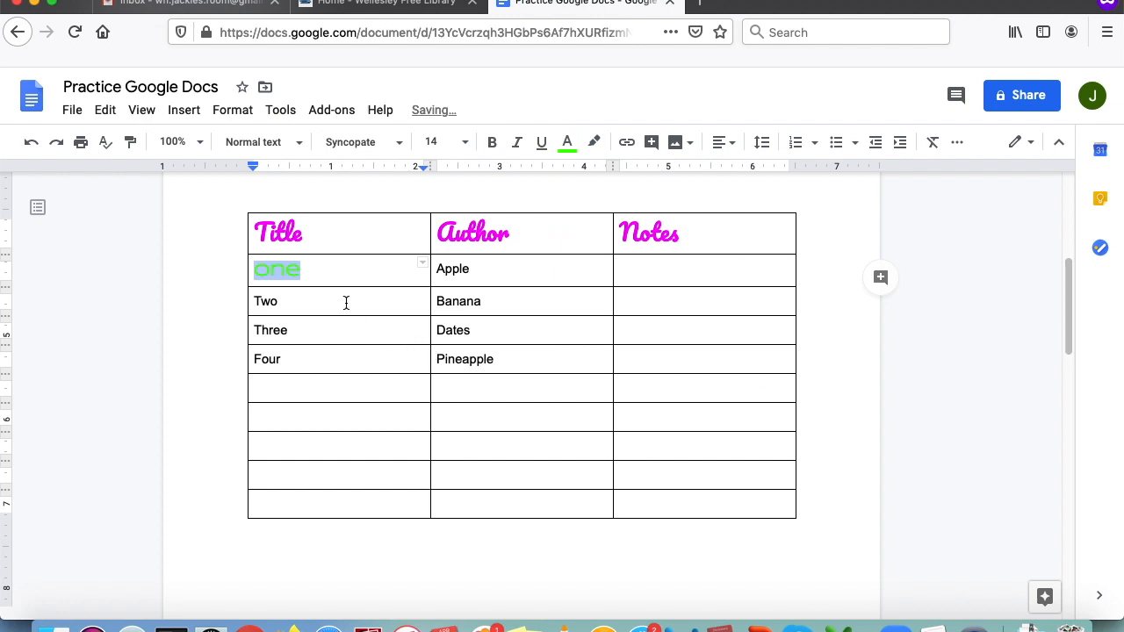
- Paint the green Syncopate style onto Two to Four and Apple to Pineapple
{"action": "left_click", "coordinate": [130, 143]}
{"action": "left_click_drag", "start_coordinate": [263, 302], "coordinate": [282, 369]}
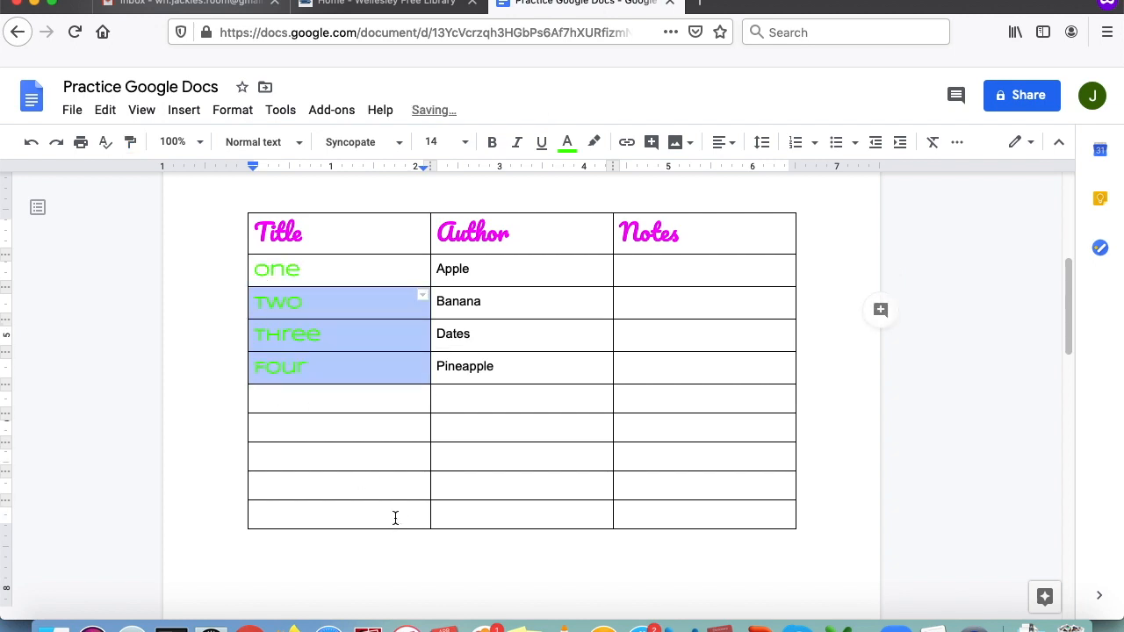
{"action": "left_click", "coordinate": [132, 142]}
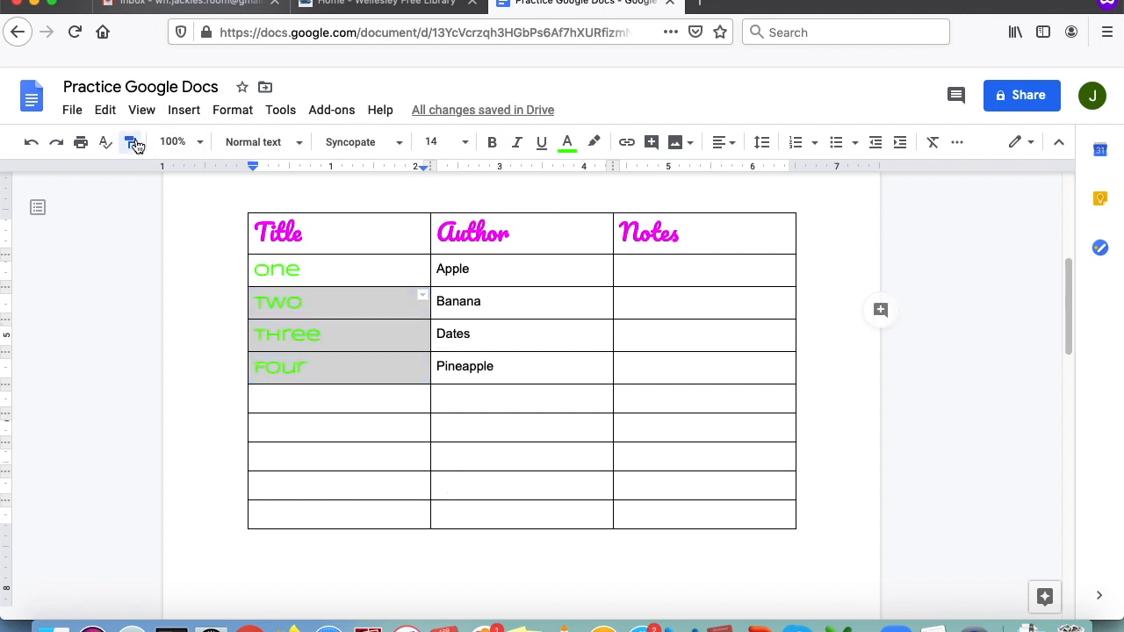
{"action": "left_click_drag", "start_coordinate": [443, 269], "coordinate": [504, 369]}
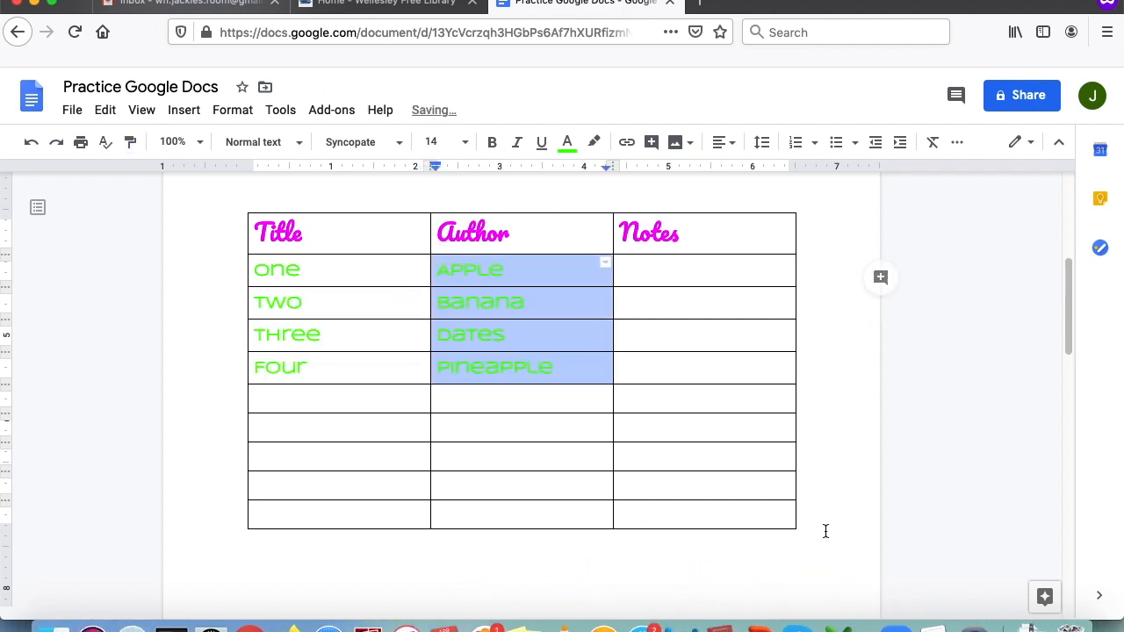
{"action": "left_click", "coordinate": [819, 347]}
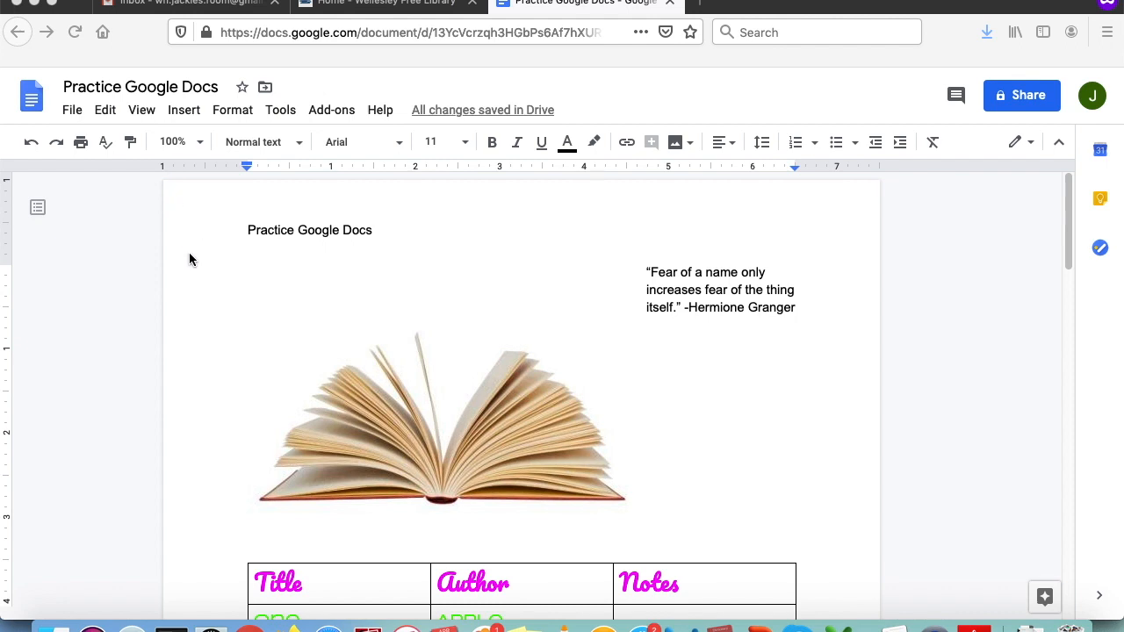
- Download the document as a PDF and cancel the Practice Google Docs.pdf opening prompt
{"action": "left_click", "coordinate": [70, 112]}
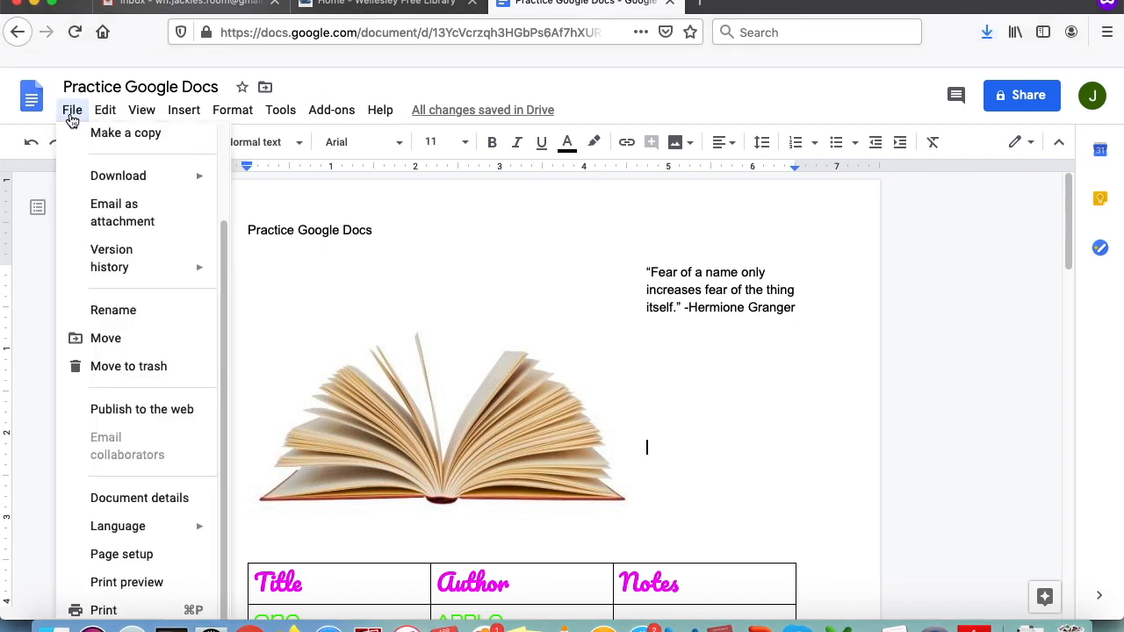
{"action": "mouse_move", "coordinate": [115, 189]}
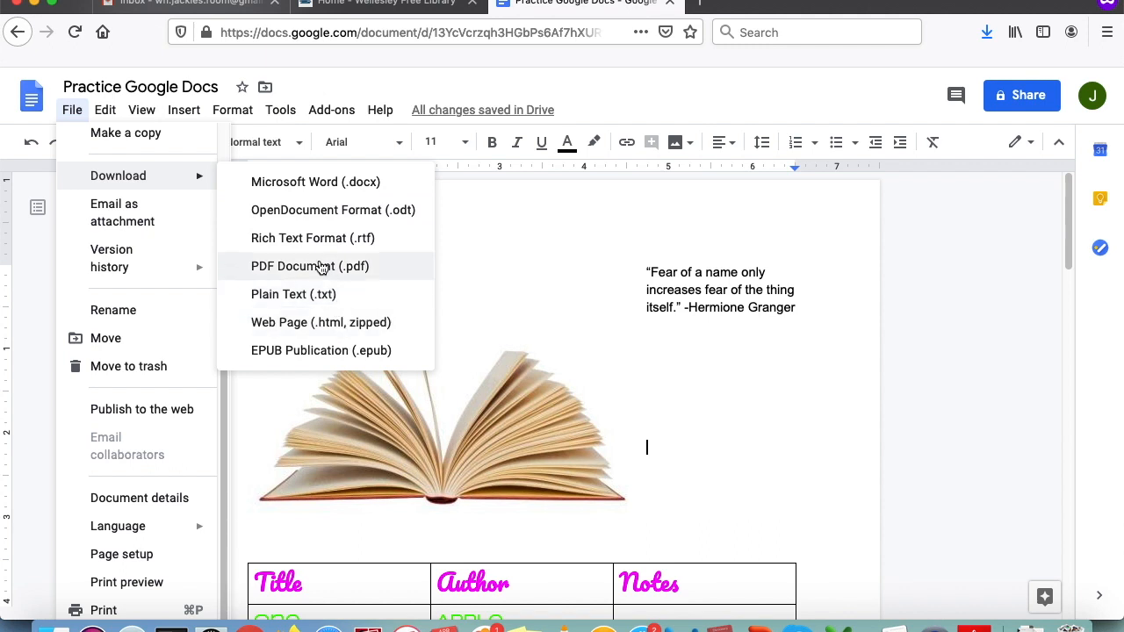
{"action": "left_click", "coordinate": [321, 267]}
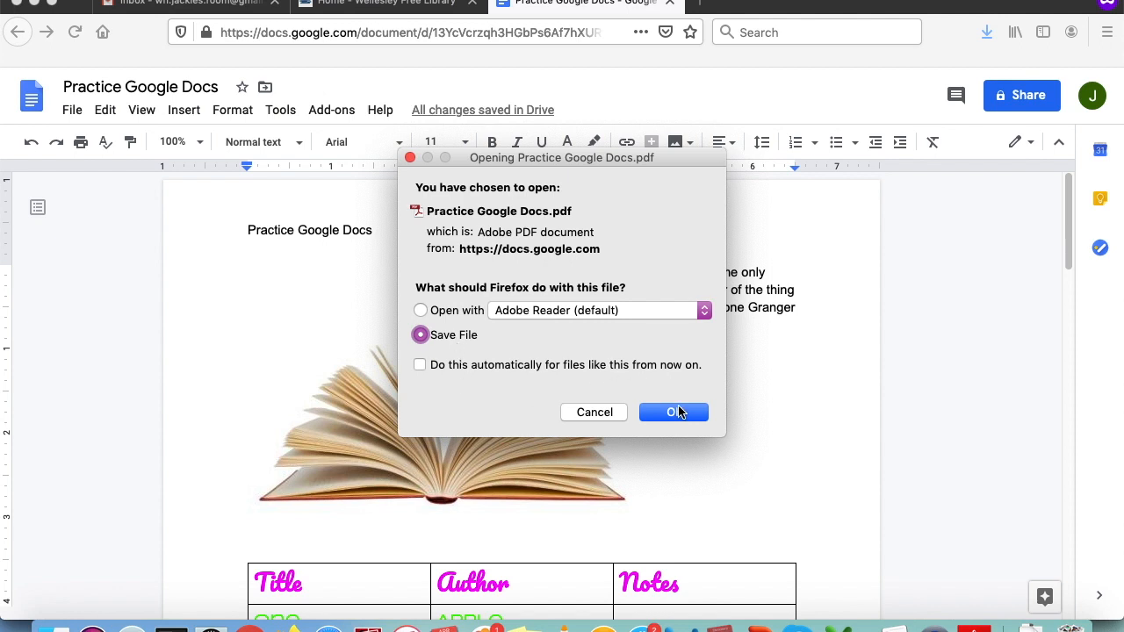
{"action": "left_click", "coordinate": [605, 409]}
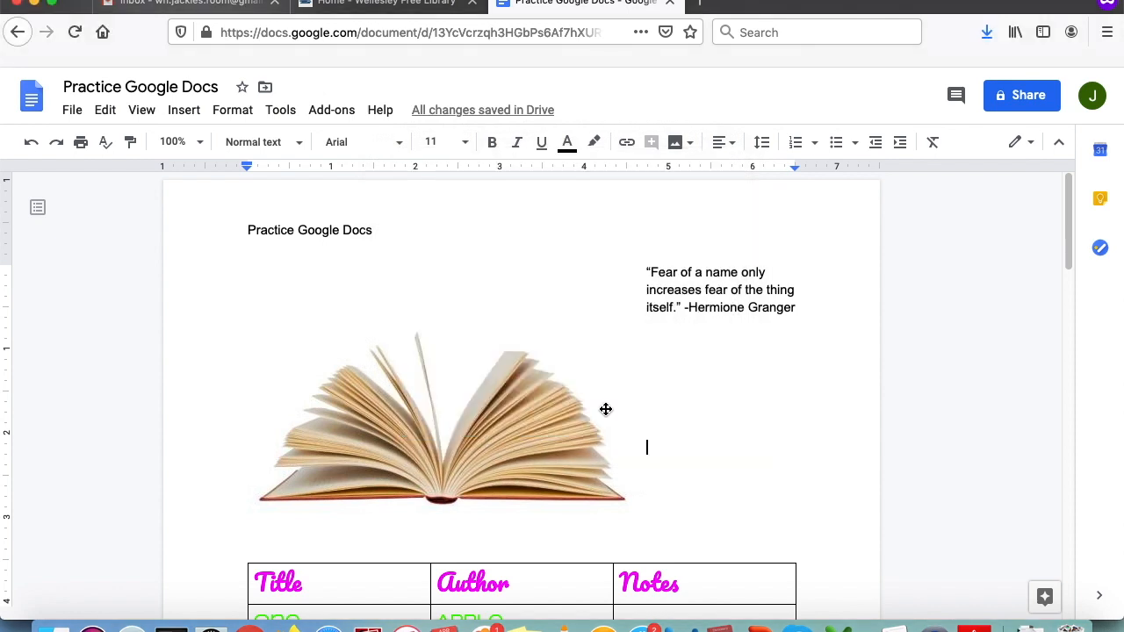
- Switch to Practice Google Docs.pdf in Adobe Reader and scroll through both pages and back
{"action": "left_click", "coordinate": [975, 615]}
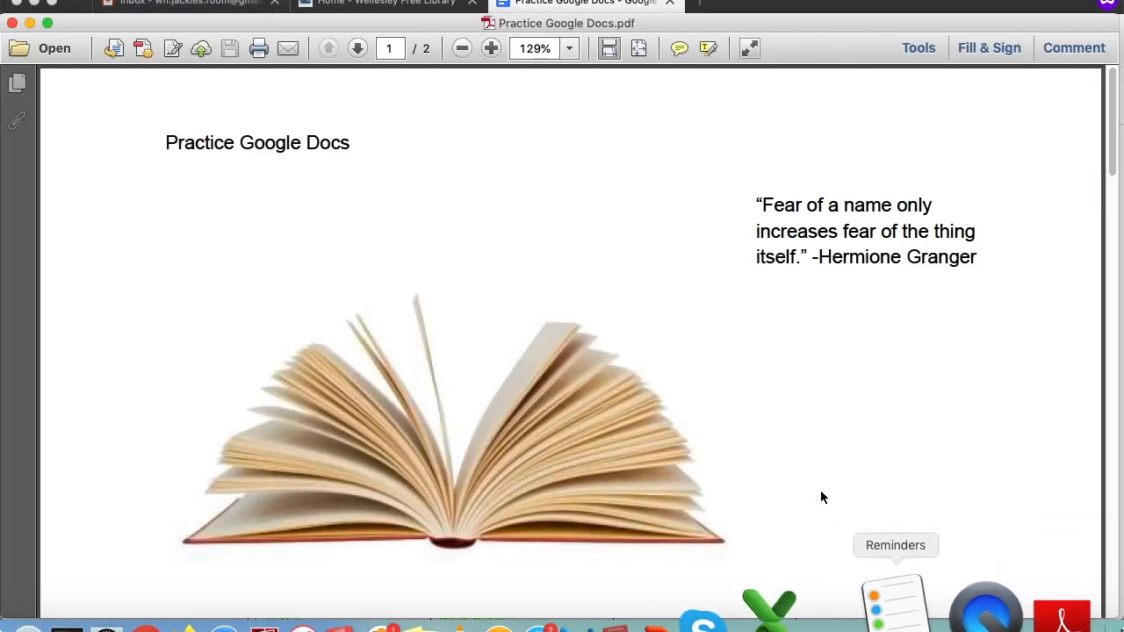
{"action": "scroll", "coordinate": [822, 491], "scroll_direction": "down", "scroll_amount": 15}
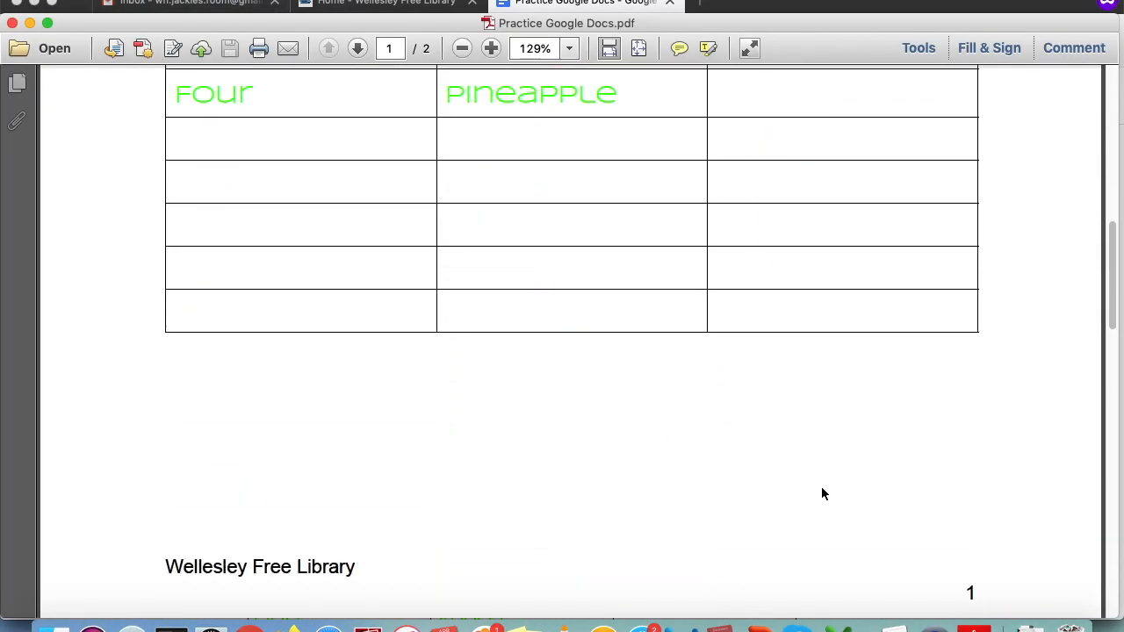
{"action": "scroll", "coordinate": [821, 494], "scroll_direction": "down", "scroll_amount": 15}
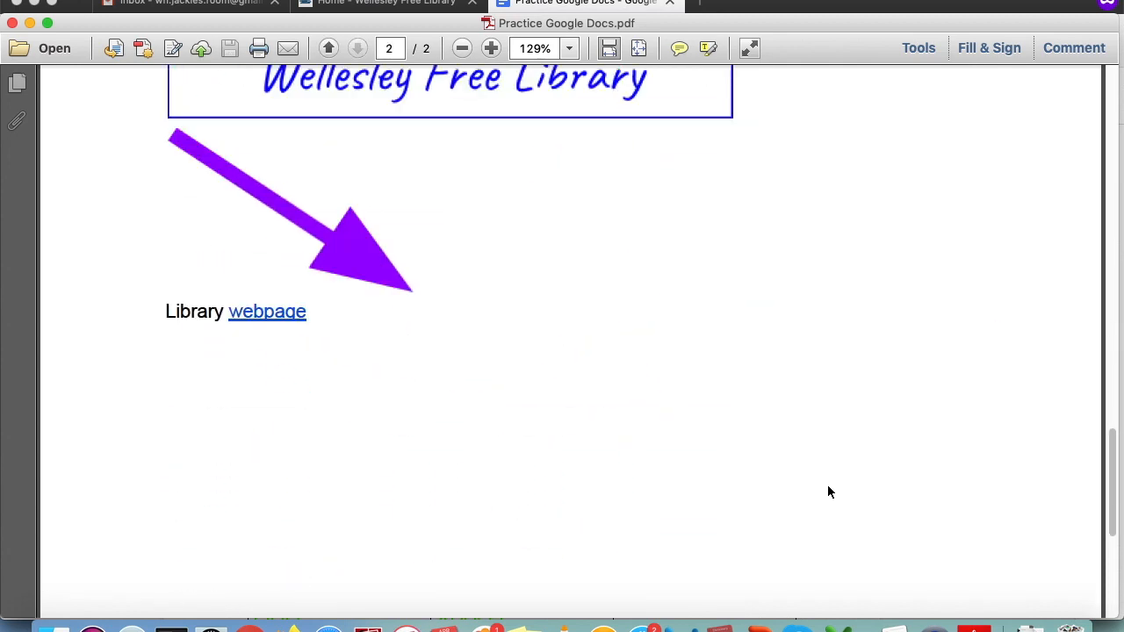
{"action": "scroll", "coordinate": [828, 492], "scroll_direction": "down", "scroll_amount": 8}
{"action": "scroll", "coordinate": [832, 493], "scroll_direction": "up", "scroll_amount": 12}
{"action": "scroll", "coordinate": [833, 494], "scroll_direction": "up", "scroll_amount": 15}
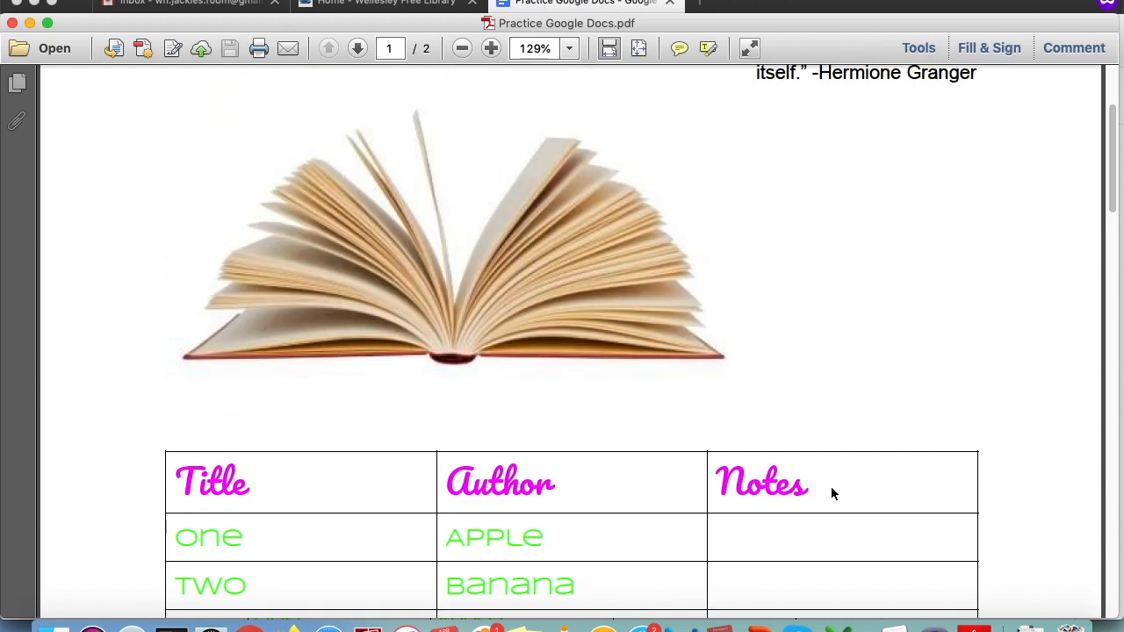
{"action": "scroll", "coordinate": [833, 494], "scroll_direction": "up", "scroll_amount": 4}
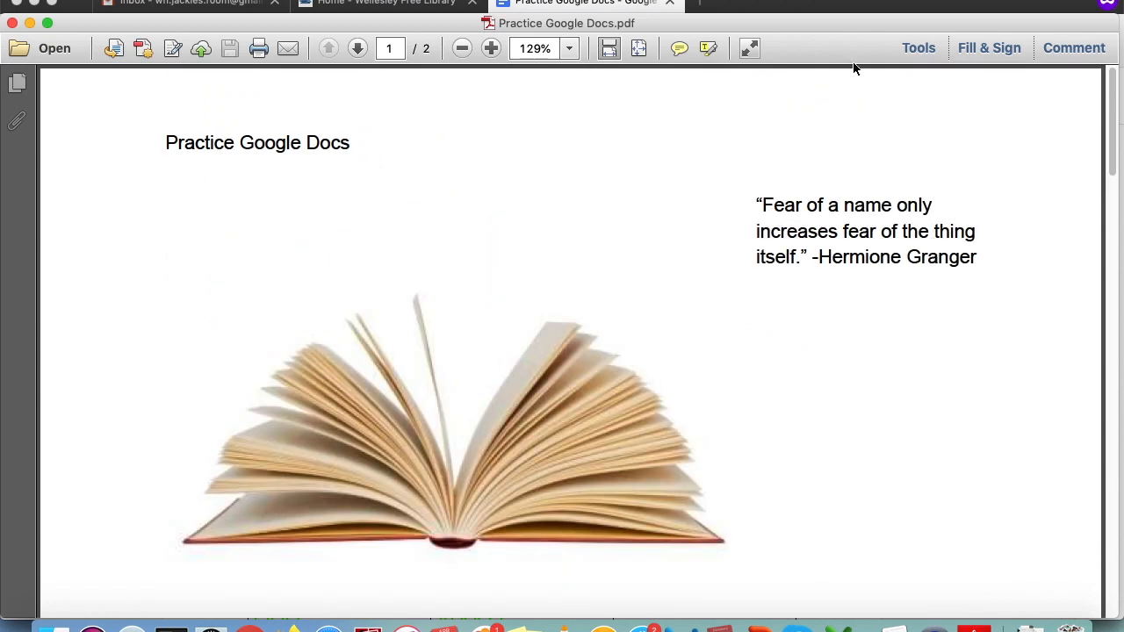
{"action": "left_click", "coordinate": [782, 3]}
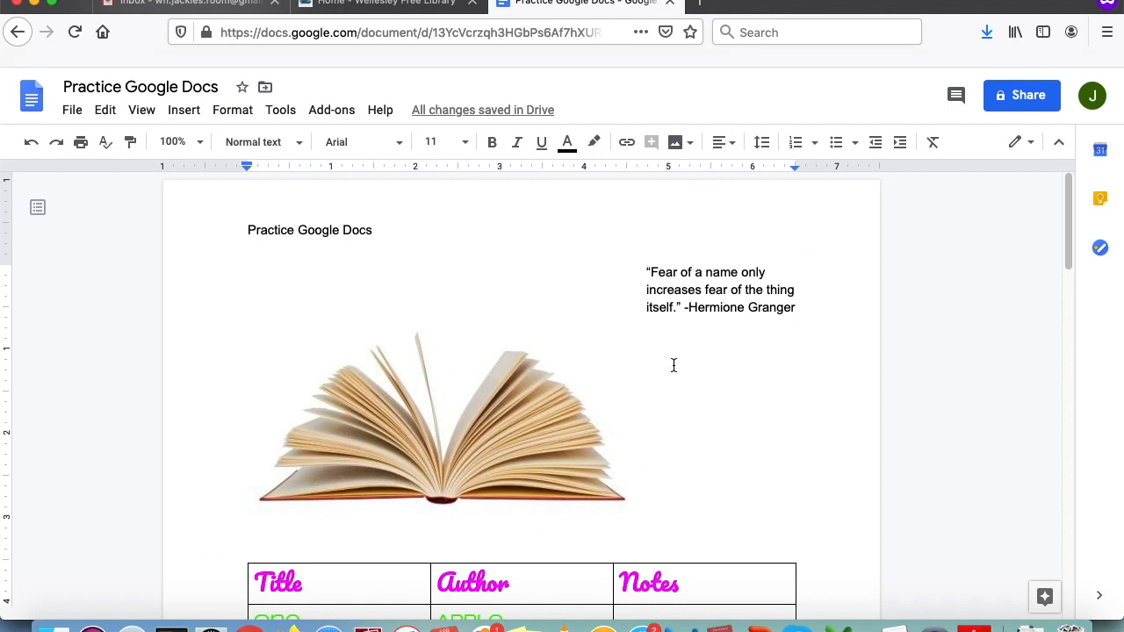
{"action": "scroll", "coordinate": [693, 378], "scroll_direction": "down", "scroll_amount": 3}
{"action": "scroll", "coordinate": [692, 378], "scroll_direction": "down", "scroll_amount": 10}
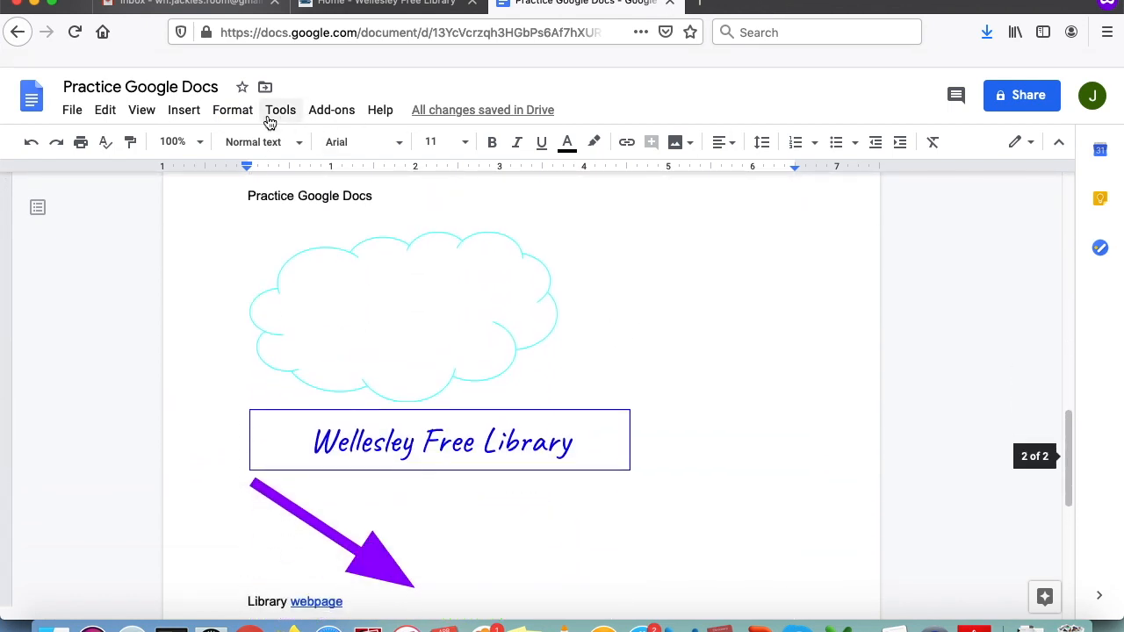
{"action": "scroll", "coordinate": [607, 417], "scroll_direction": "down", "scroll_amount": 8}
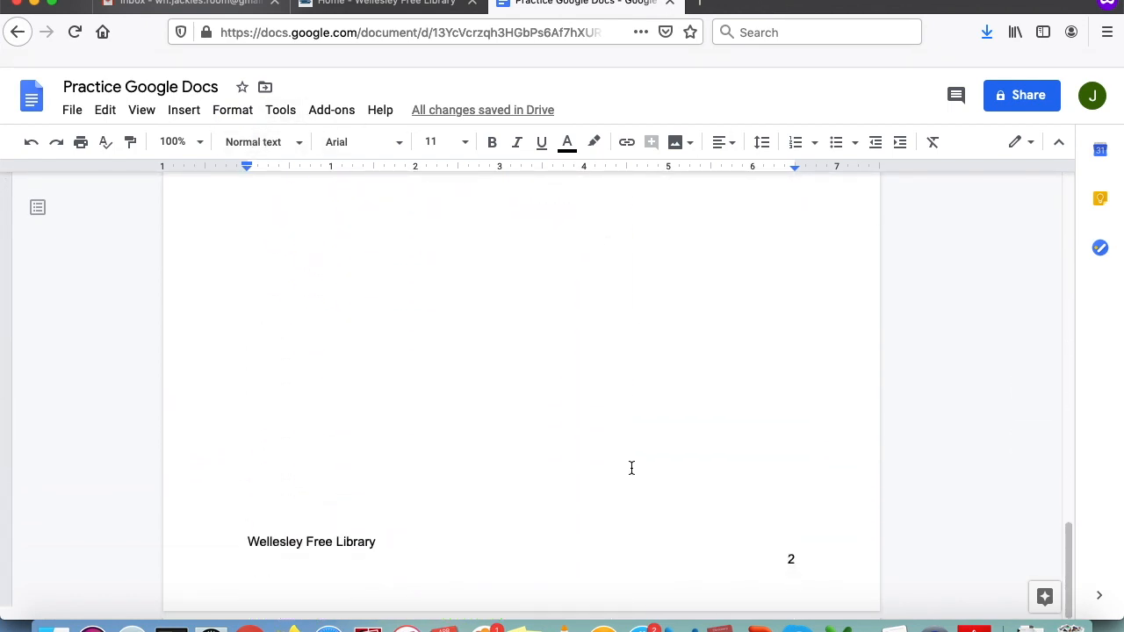
{"action": "scroll", "coordinate": [624, 471], "scroll_direction": "up", "scroll_amount": 15}
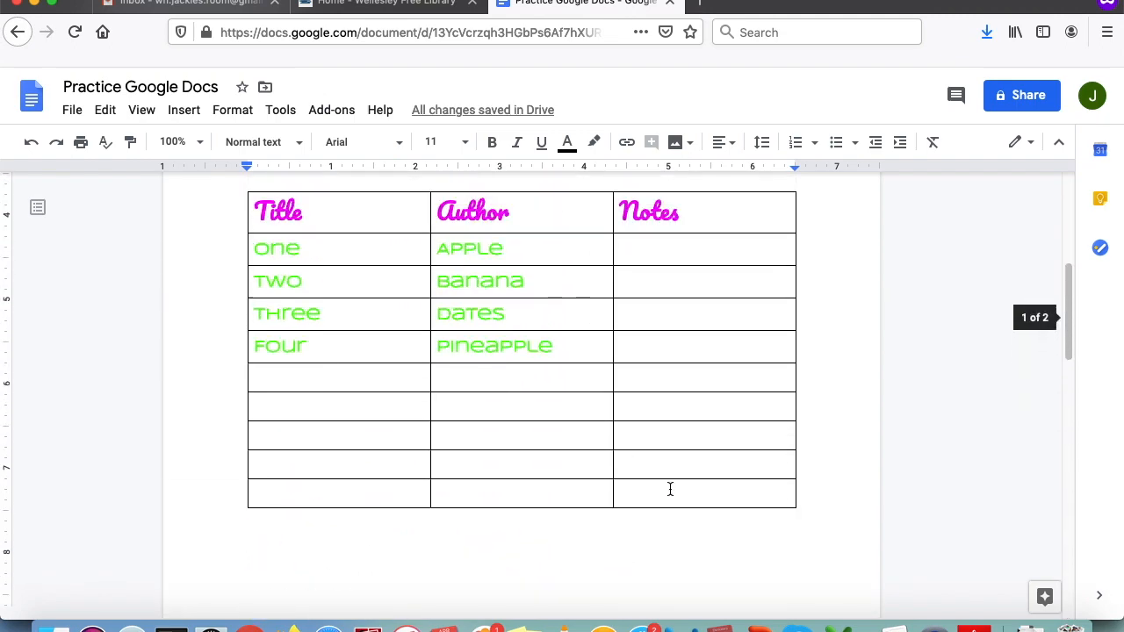
{"action": "left_click", "coordinate": [964, 619]}
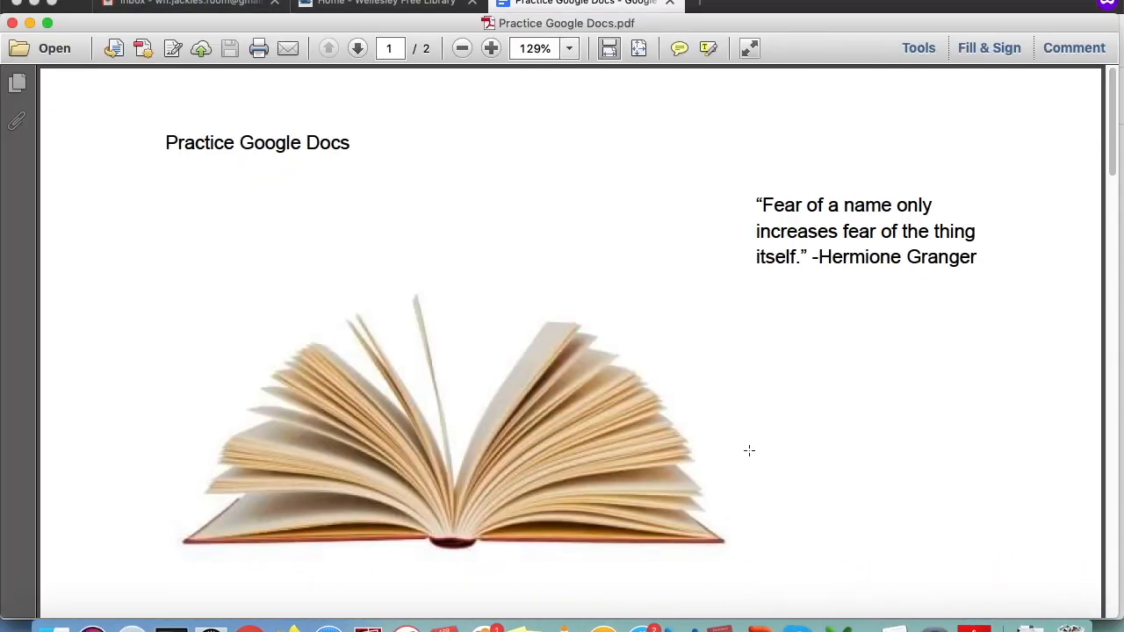
- Scroll through the PDF once more, then return to the Google Docs window
{"action": "scroll", "coordinate": [751, 449], "scroll_direction": "down", "scroll_amount": 5}
{"action": "scroll", "coordinate": [707, 450], "scroll_direction": "down", "scroll_amount": 10}
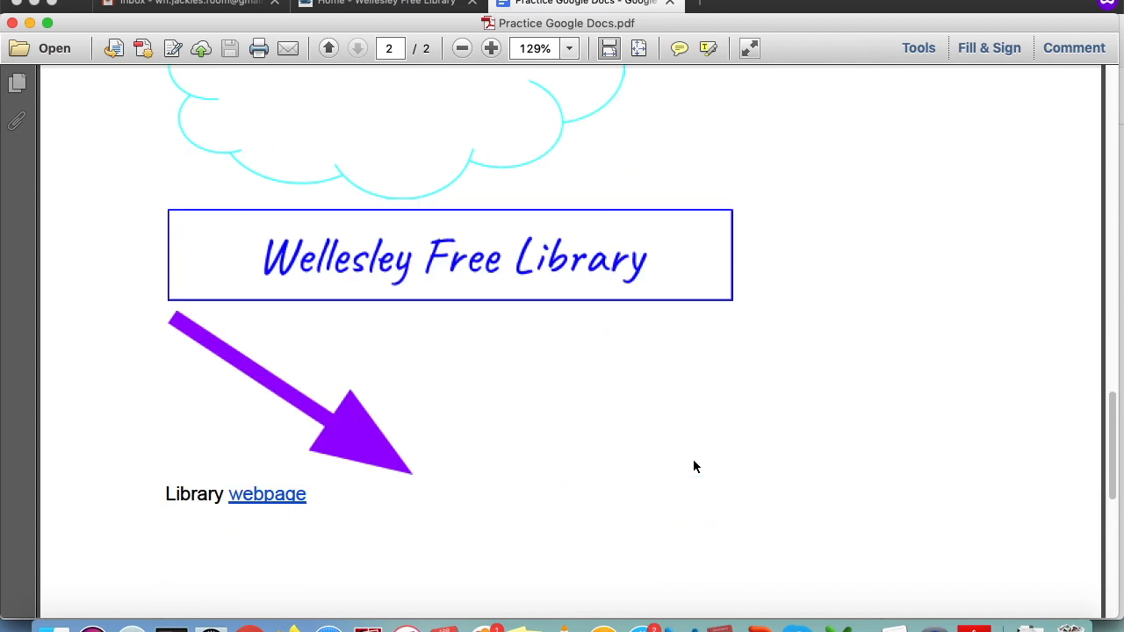
{"action": "scroll", "coordinate": [692, 463], "scroll_direction": "up", "scroll_amount": 12}
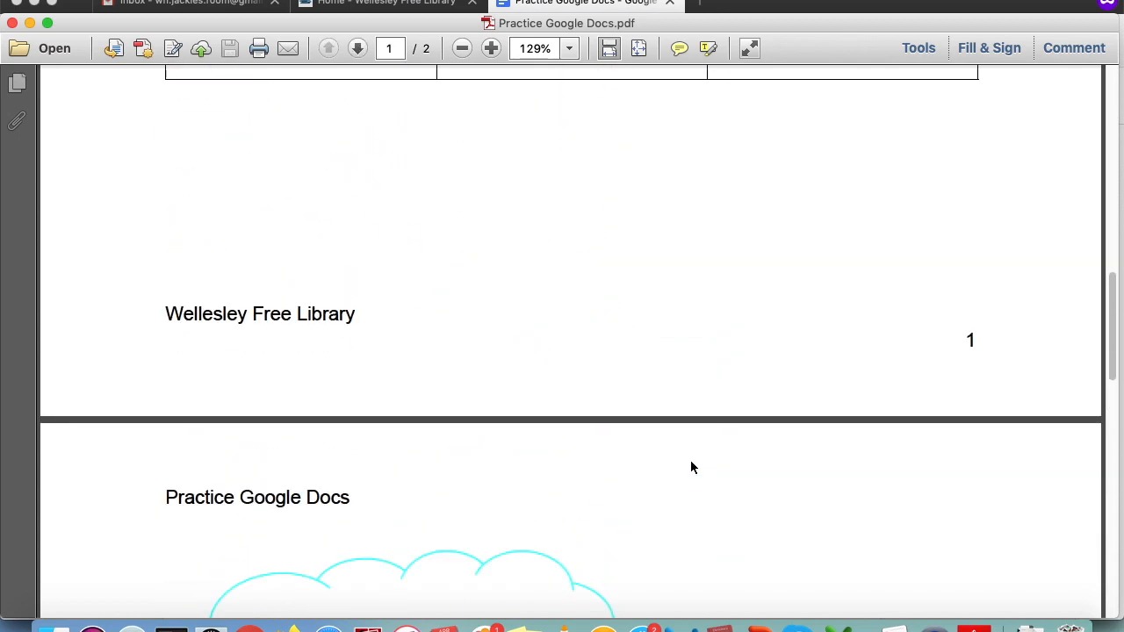
{"action": "scroll", "coordinate": [691, 466], "scroll_direction": "up", "scroll_amount": 8}
{"action": "left_click", "coordinate": [747, 7]}
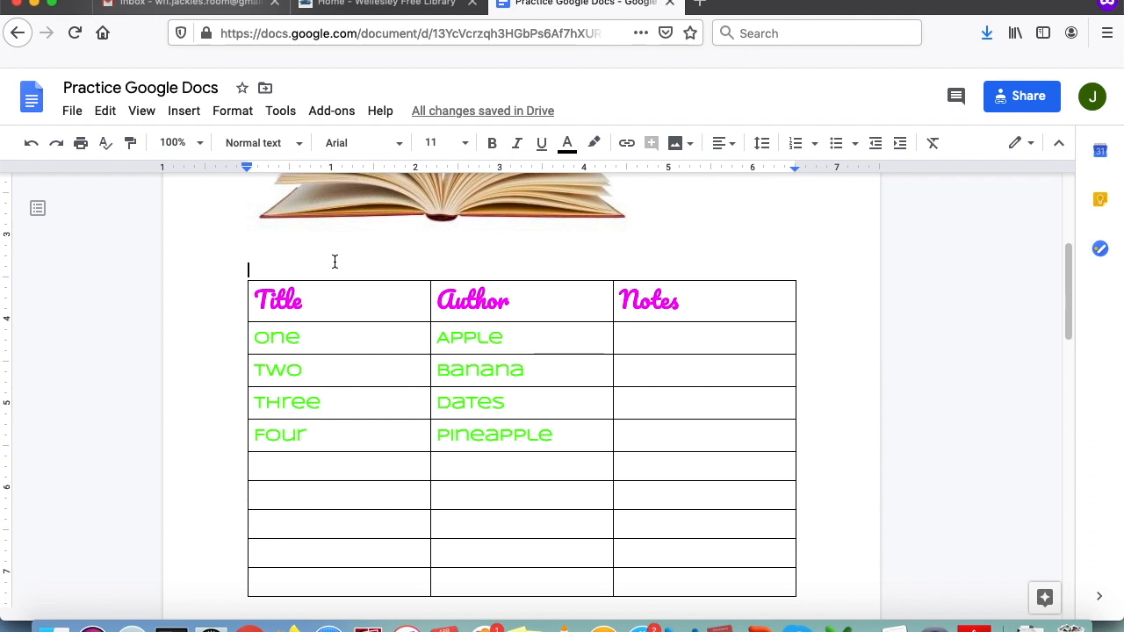
- Open the Share dialog and add the collaborator's e-mail address as a recipient
{"action": "left_click", "coordinate": [1033, 109]}
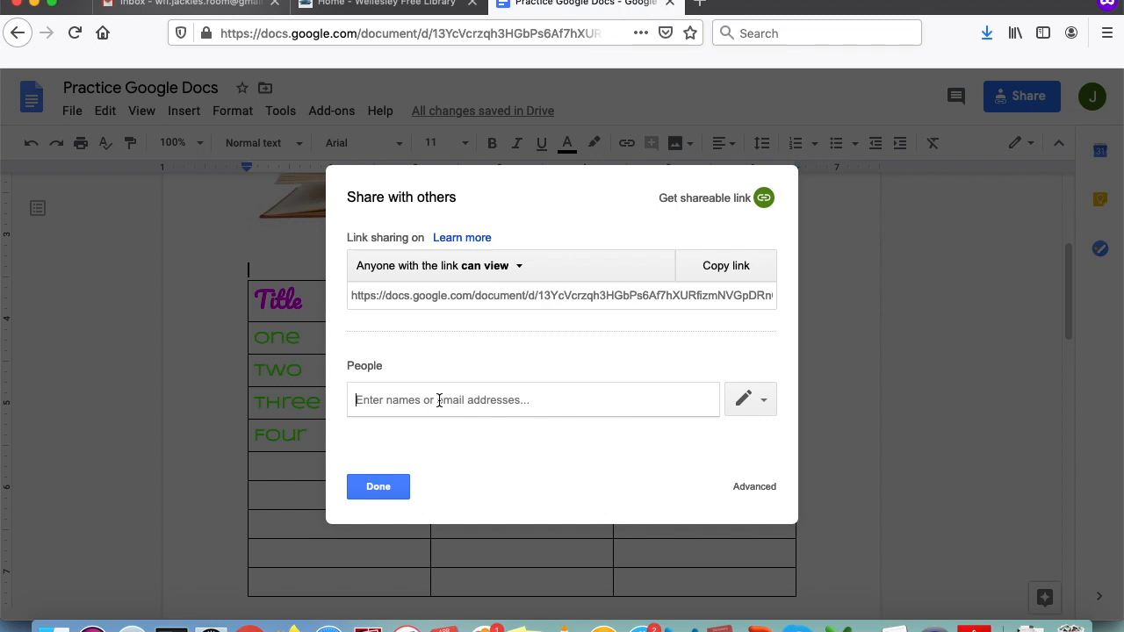
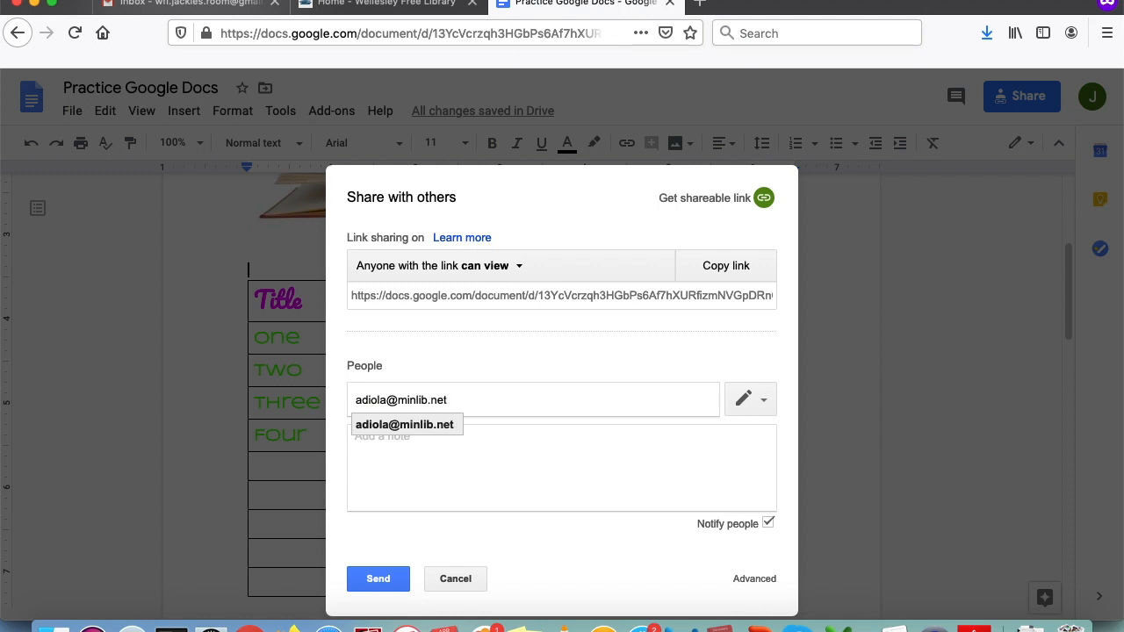
{"action": "key", "text": "Return"}
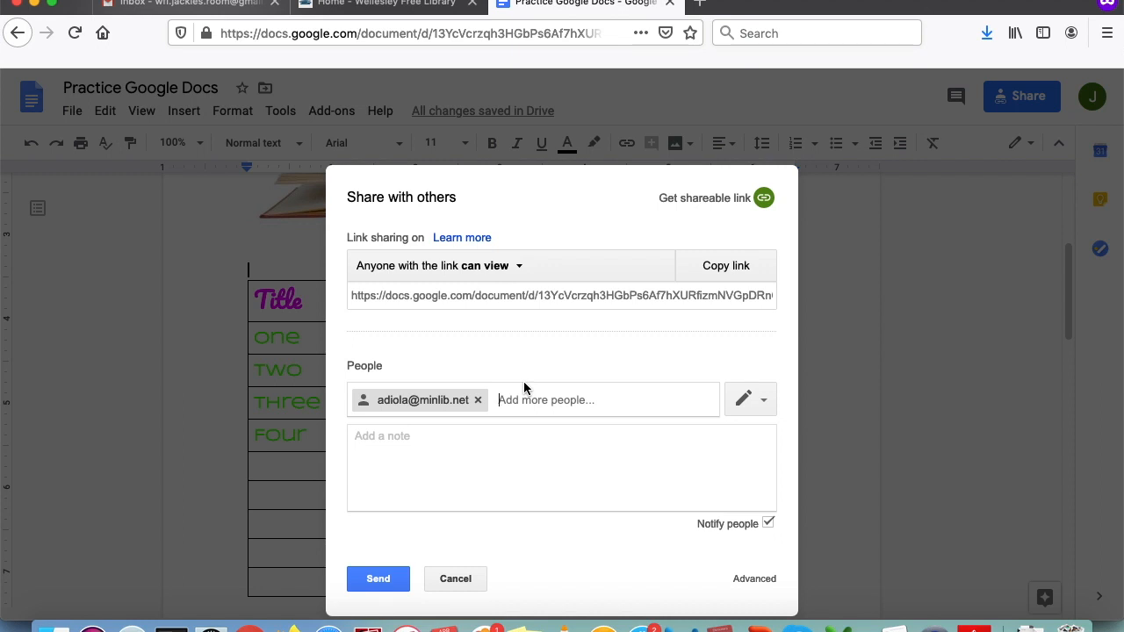
- Keep Can edit for the invitee, get the shareable link, and send the invitation
{"action": "left_click", "coordinate": [742, 406]}
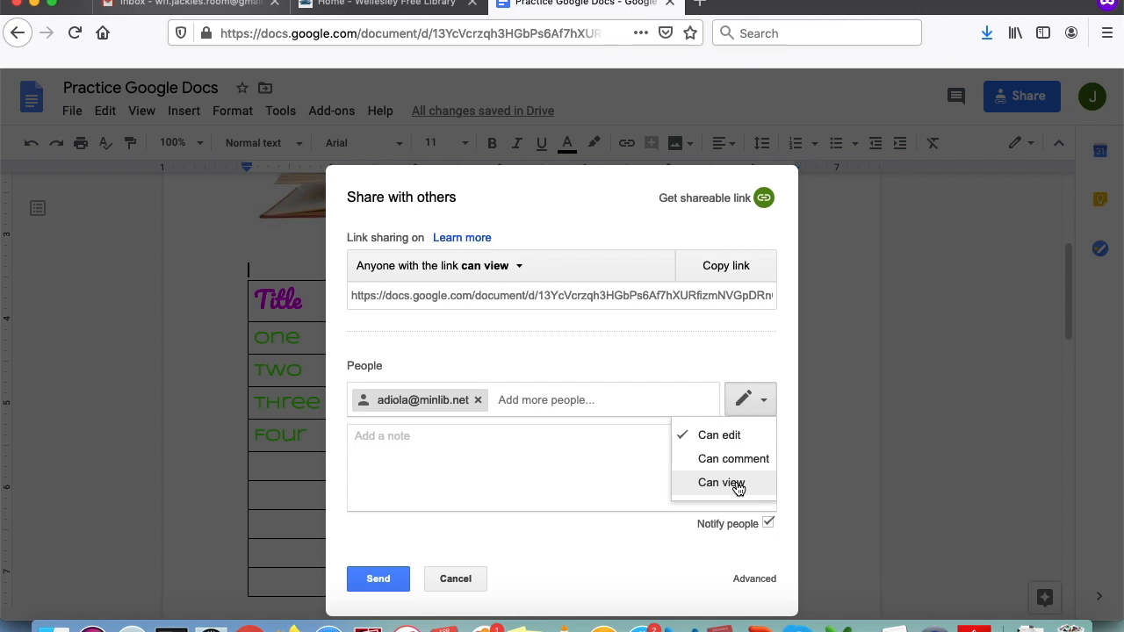
{"action": "left_click", "coordinate": [735, 437]}
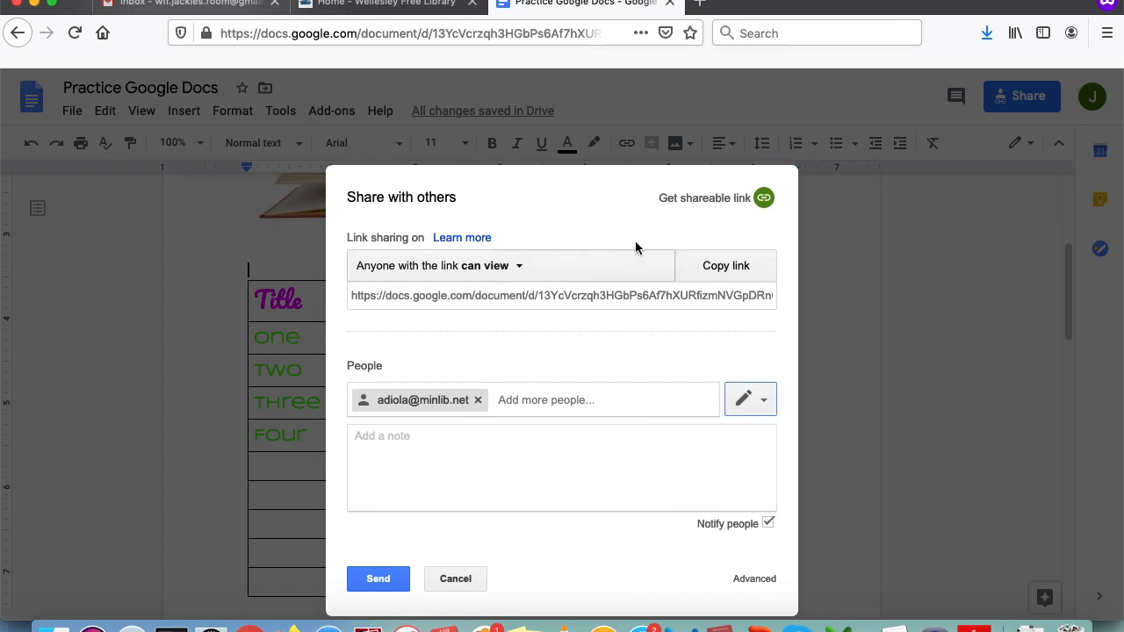
{"action": "left_click", "coordinate": [751, 200]}
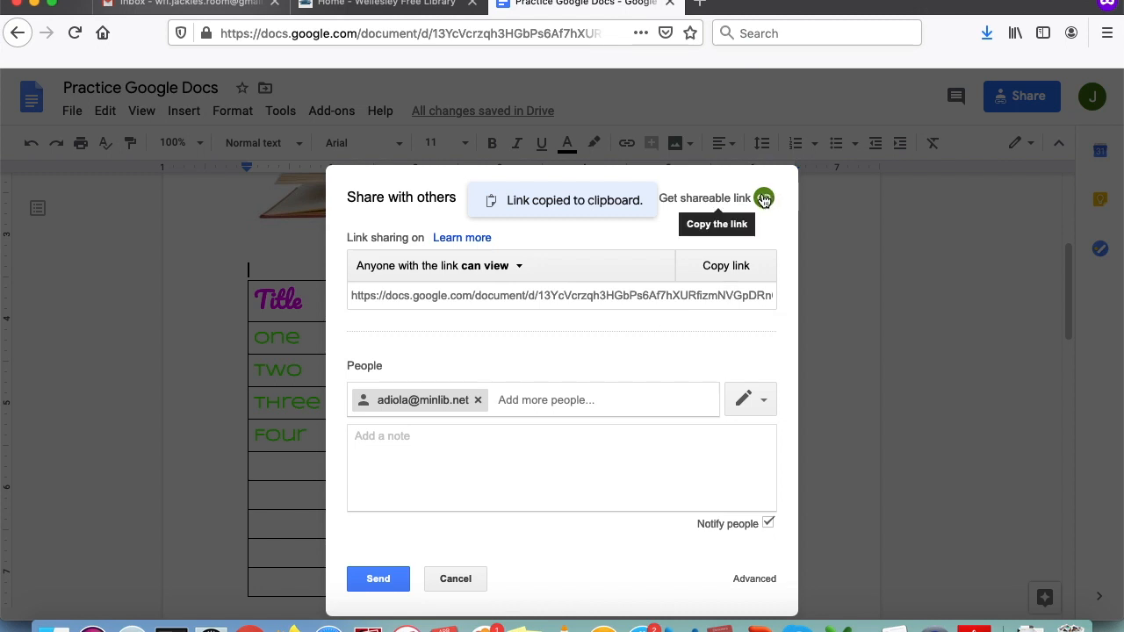
{"action": "left_click", "coordinate": [596, 299]}
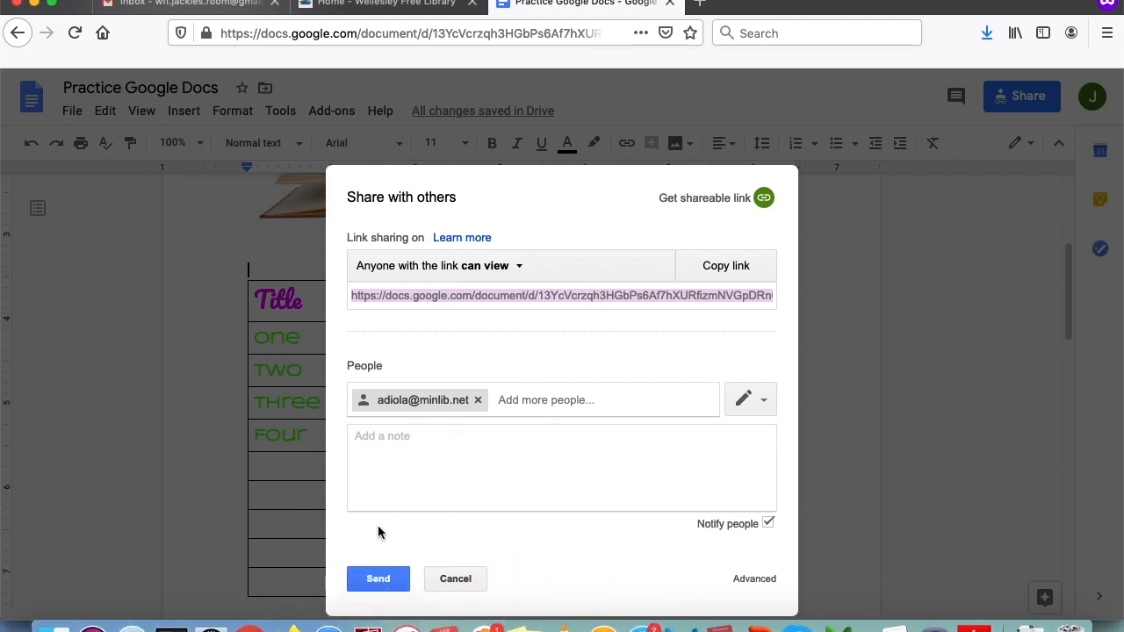
{"action": "left_click", "coordinate": [390, 583]}
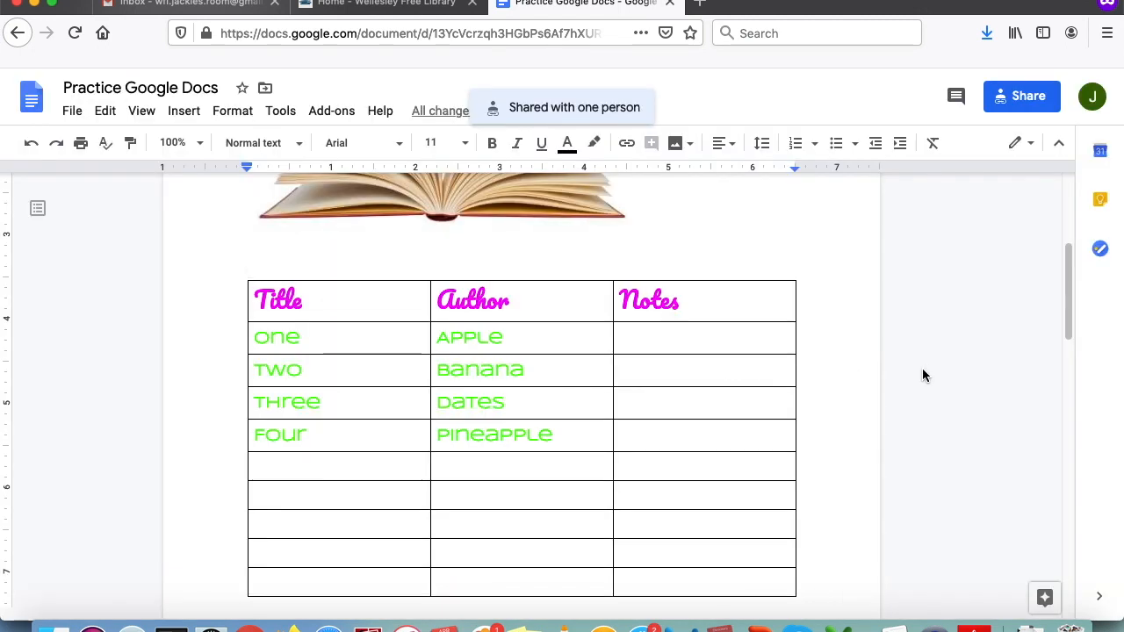